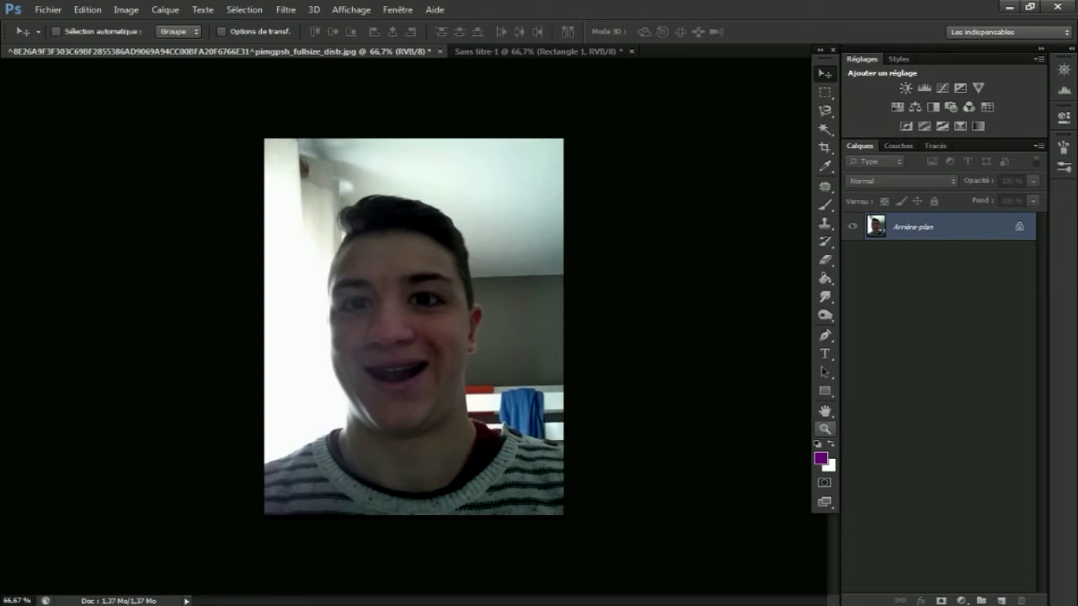
- Zoom in on the selfie, then switch to the Move tool
{"action": "key", "text": "z"}
{"action": "mouse_move", "coordinate": [409, 318]}
{"action": "left_mouse_down"}
{"action": "mouse_move", "coordinate": [455, 318]}
{"action": "mouse_move", "coordinate": [387, 322]}
{"action": "left_mouse_up"}
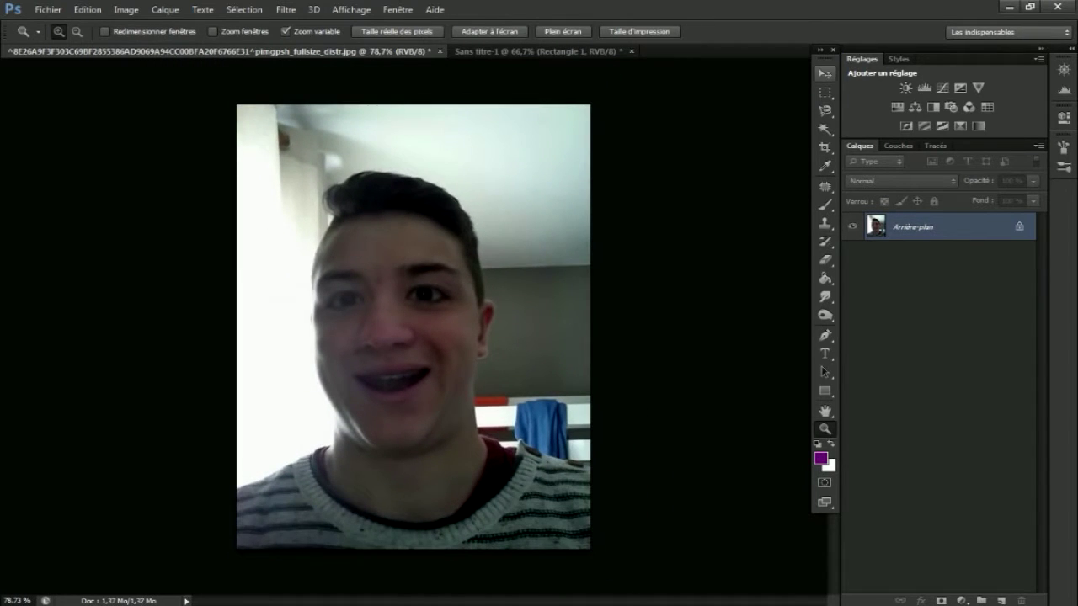
{"action": "key", "text": "v"}
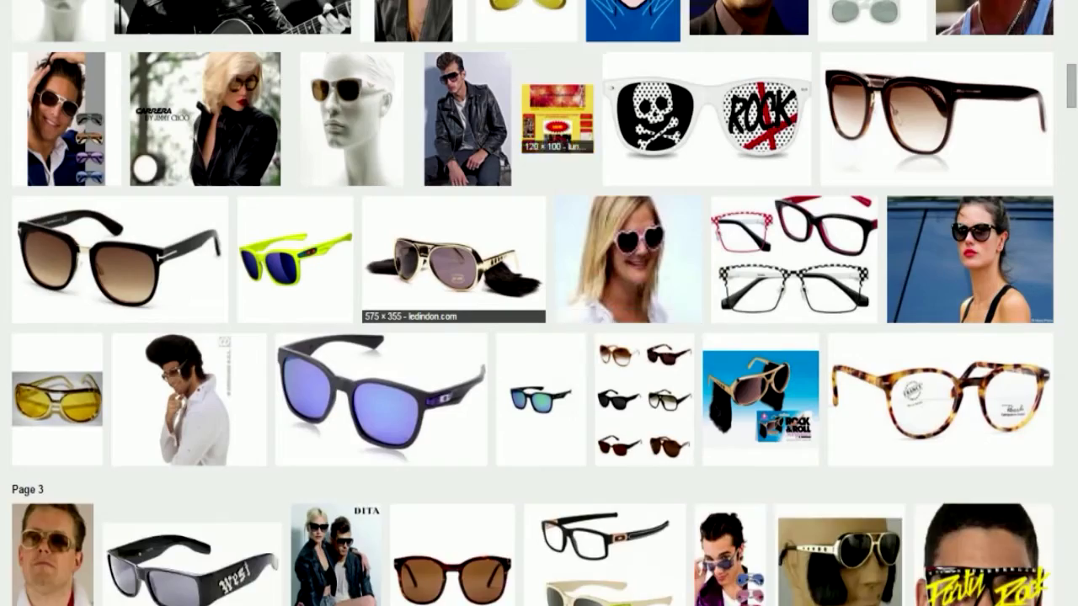
- Search Google Images for 'lunette jean pierre coff'
{"action": "scroll", "coordinate": [539, 303], "scroll_direction": "up", "scroll_amount": 10}
{"action": "scroll", "coordinate": [539, 303], "scroll_direction": "up", "scroll_amount": 5}
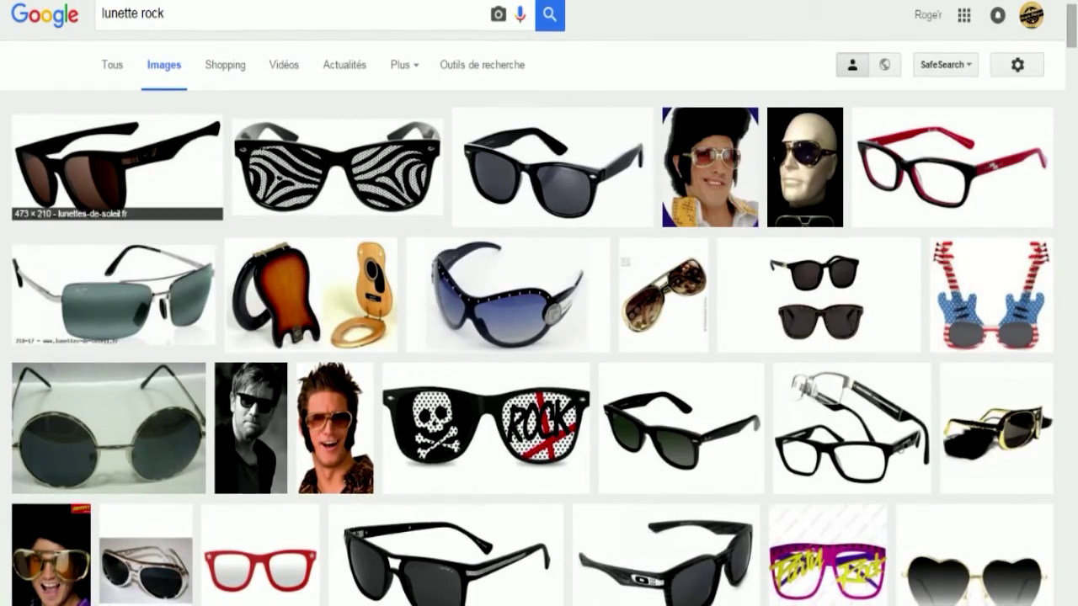
{"action": "scroll", "coordinate": [454, 278], "scroll_direction": "down", "scroll_amount": 5}
{"action": "scroll", "coordinate": [454, 278], "scroll_direction": "down", "scroll_amount": 10}
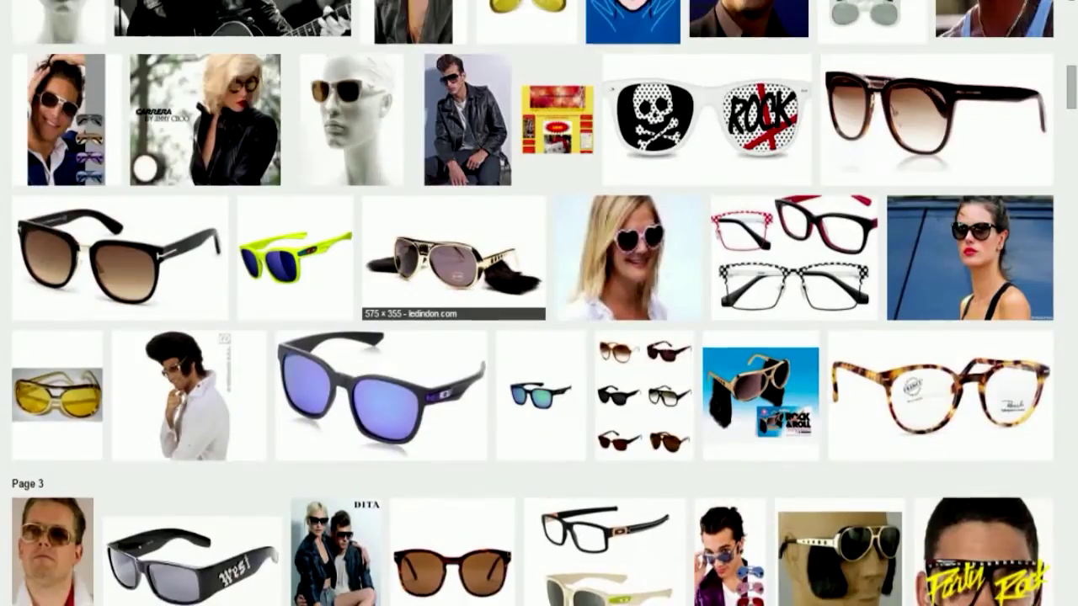
{"action": "scroll", "coordinate": [421, 252], "scroll_direction": "down", "scroll_amount": 1}
{"action": "scroll", "coordinate": [421, 253], "scroll_direction": "down", "scroll_amount": 1}
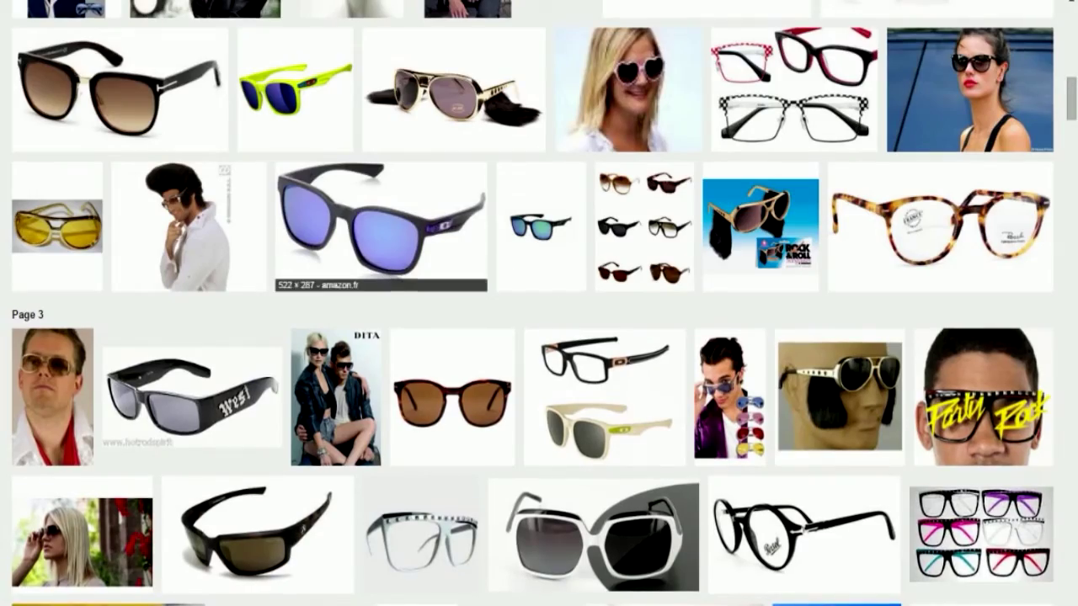
{"action": "scroll", "coordinate": [379, 235], "scroll_direction": "down", "scroll_amount": 1}
{"action": "scroll", "coordinate": [379, 235], "scroll_direction": "up", "scroll_amount": 1}
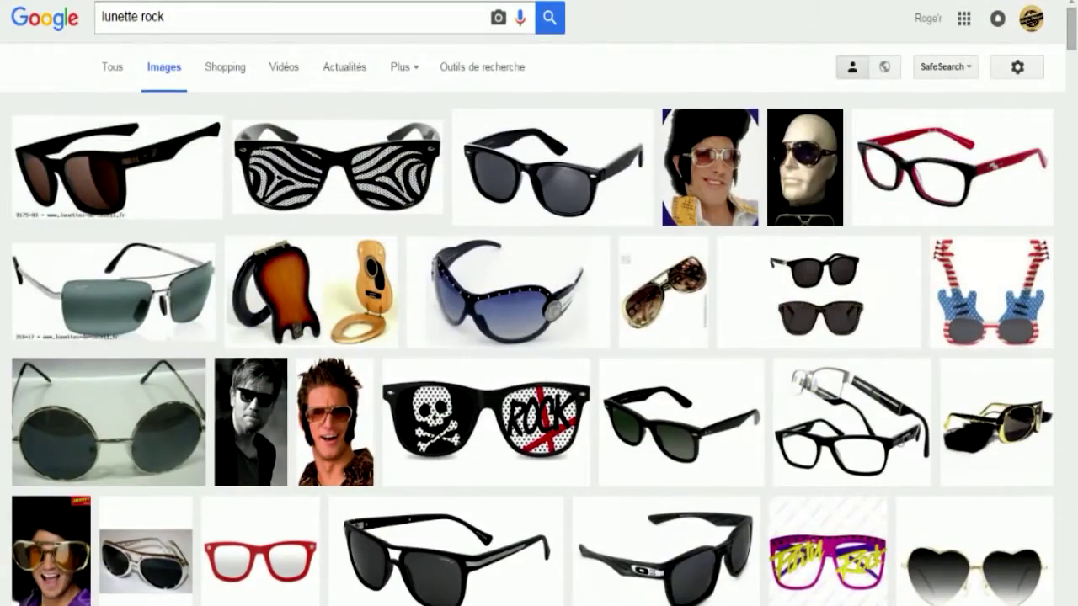
{"action": "key", "text": "Tab"}
{"action": "type", "text": "lunette"}
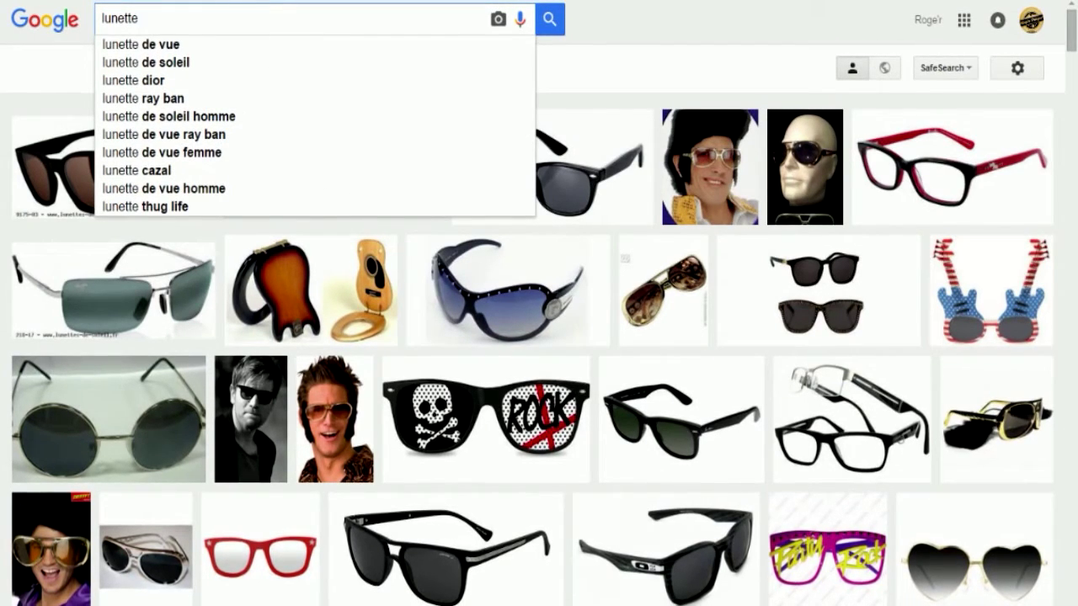
{"action": "type", "text": " jean p"}
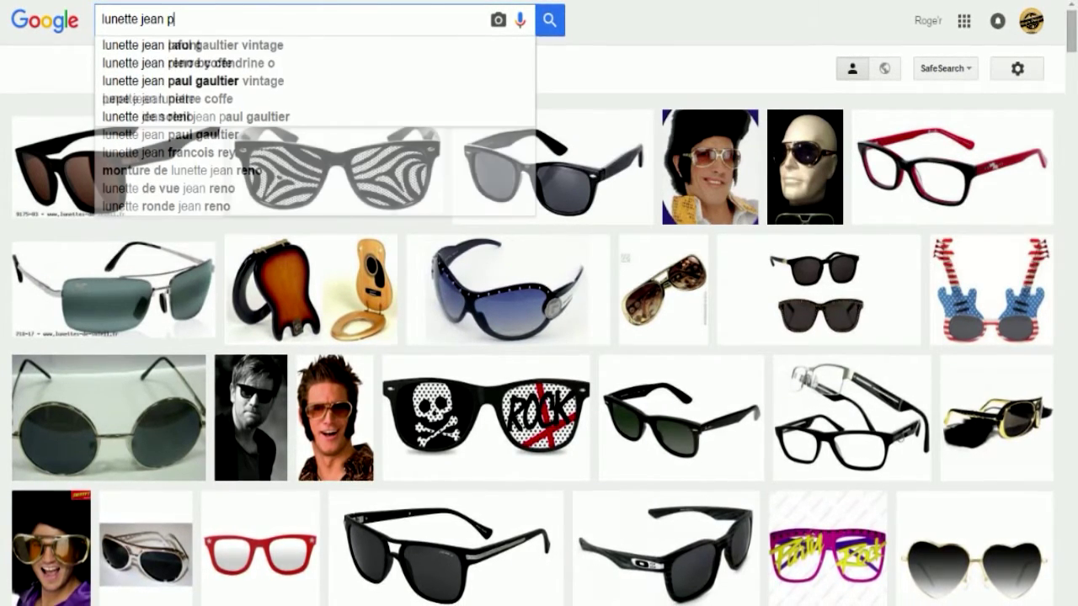
{"action": "type", "text": "irre cof"}
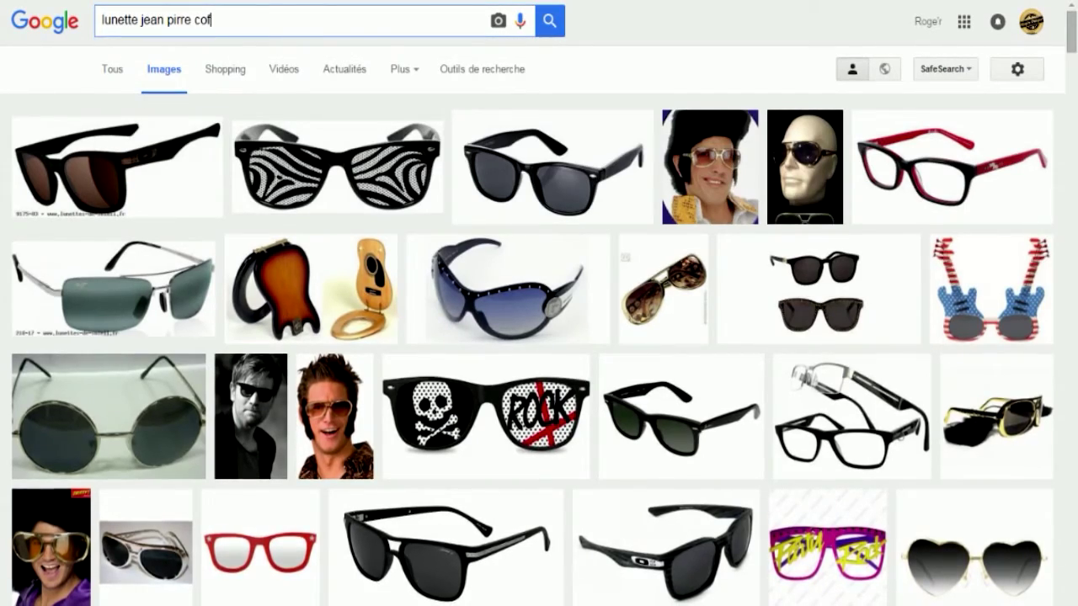
{"action": "key", "text": "Return"}
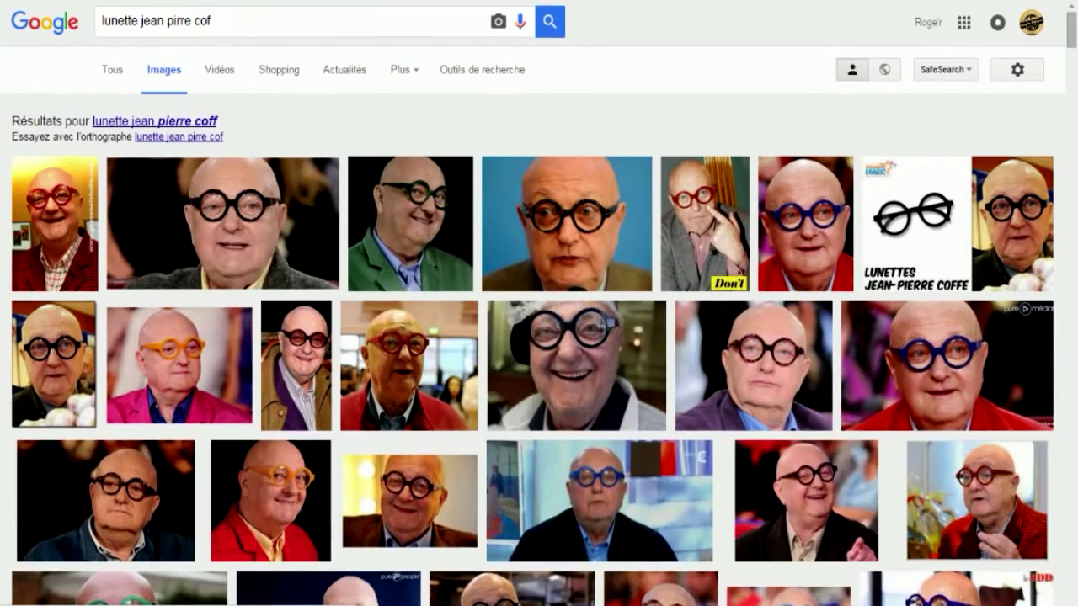
{"action": "left_click", "coordinate": [155, 120]}
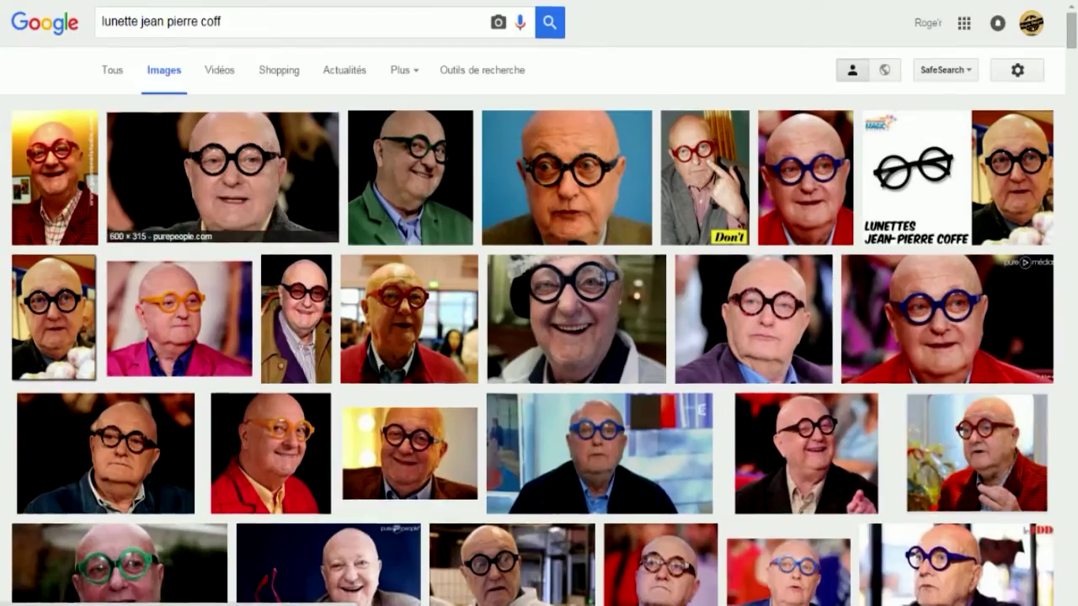
- Change the image search to 'lunette rond'
{"action": "scroll", "coordinate": [539, 303], "scroll_direction": "down", "scroll_amount": 10}
{"action": "scroll", "coordinate": [538, 303], "scroll_direction": "down", "scroll_amount": 2}
{"action": "scroll", "coordinate": [539, 303], "scroll_direction": "down", "scroll_amount": 3}
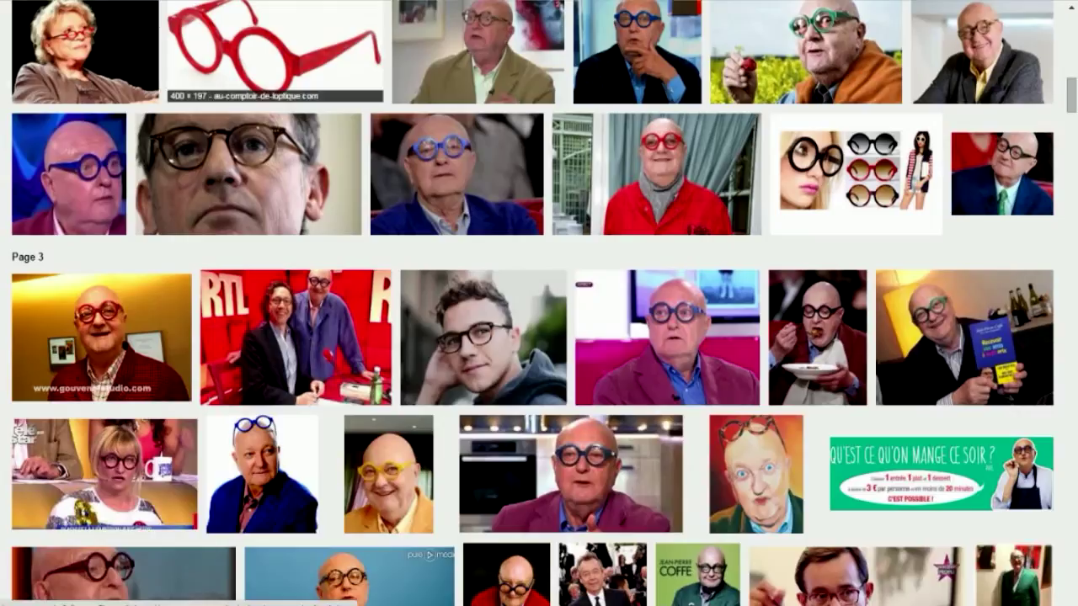
{"action": "scroll", "coordinate": [538, 303], "scroll_direction": "up", "scroll_amount": 5}
{"action": "scroll", "coordinate": [539, 303], "scroll_direction": "up", "scroll_amount": 5}
{"action": "scroll", "coordinate": [539, 303], "scroll_direction": "up", "scroll_amount": 5}
{"action": "mouse_move", "coordinate": [221, 23]}
{"action": "left_mouse_down"}
{"action": "mouse_move", "coordinate": [102, 23]}
{"action": "mouse_move", "coordinate": [139, 23]}
{"action": "left_mouse_up"}
{"action": "key", "text": "BackSpace"}
{"action": "type", "text": "rond"}
{"action": "key", "text": "Return"}
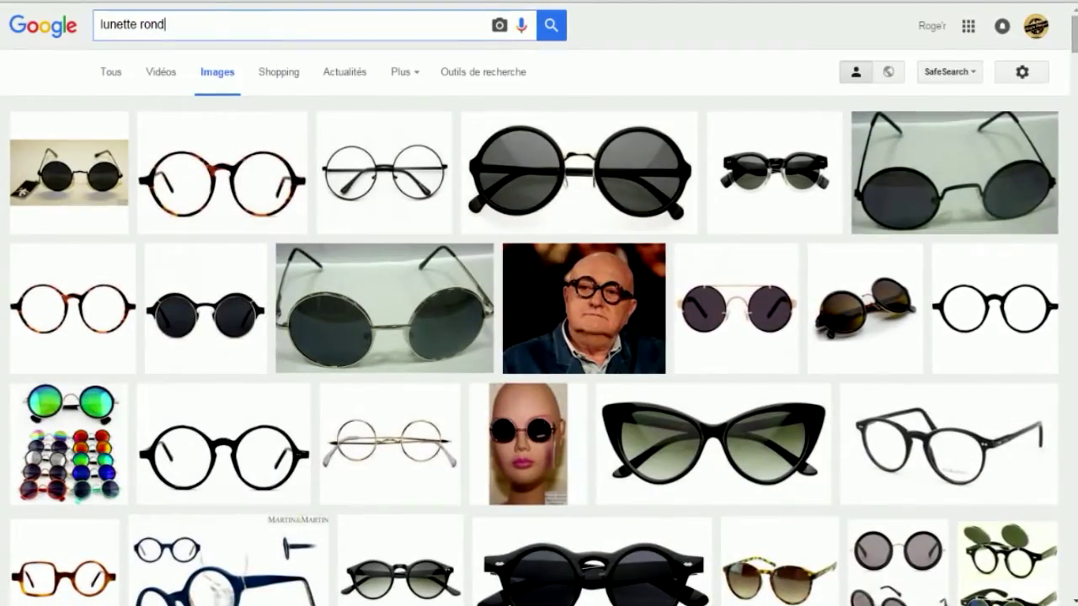
- Change the search to 'lunette horible' and browse the results
{"action": "key", "text": "ctrl+shift+Left"}
{"action": "type", "text": "h"}
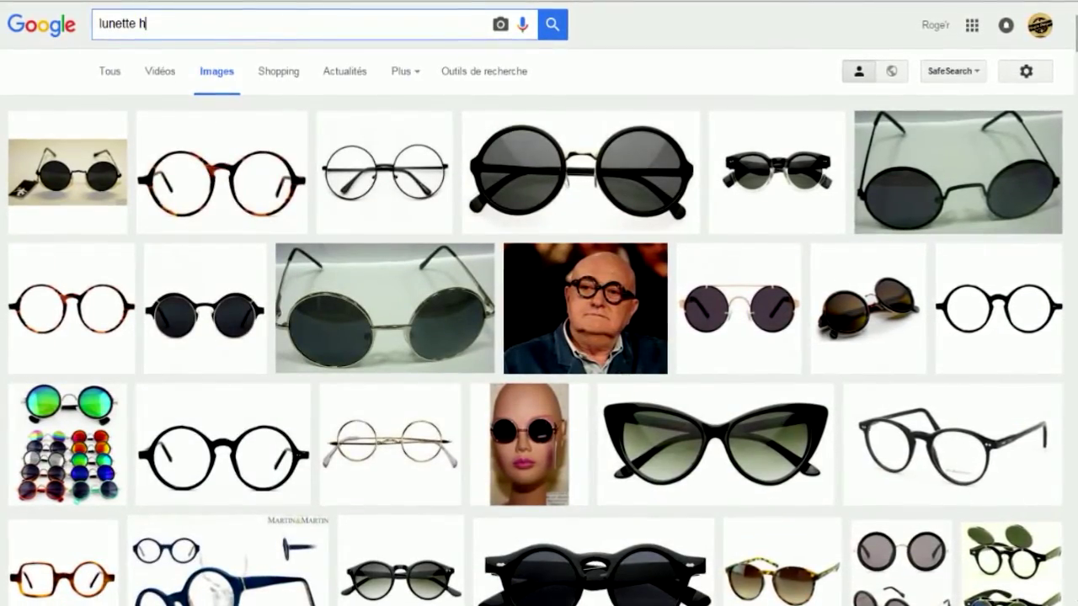
{"action": "type", "text": "orible"}
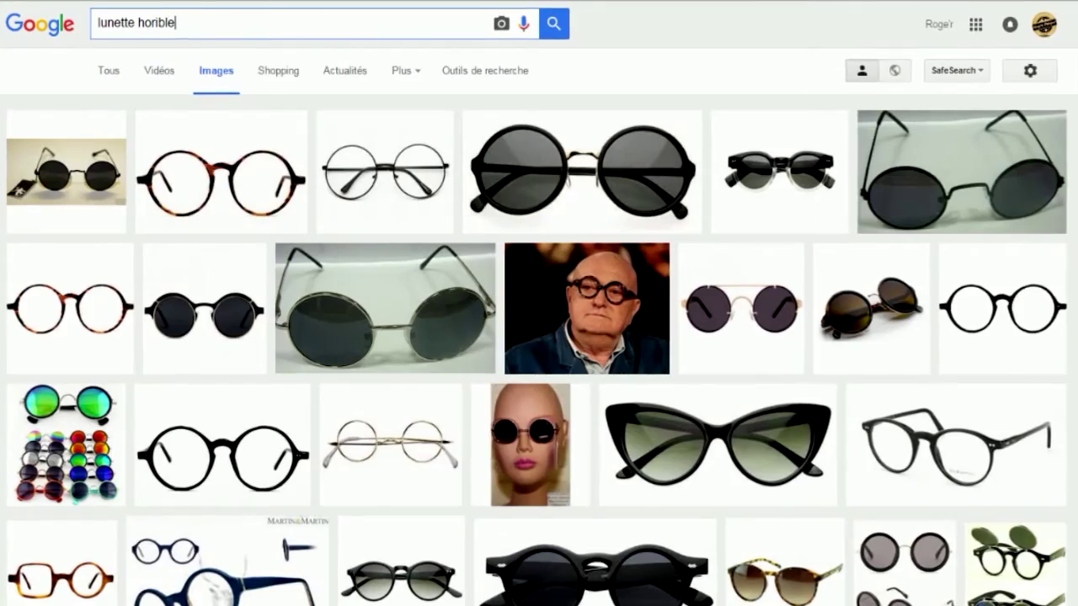
{"action": "key", "text": "Return"}
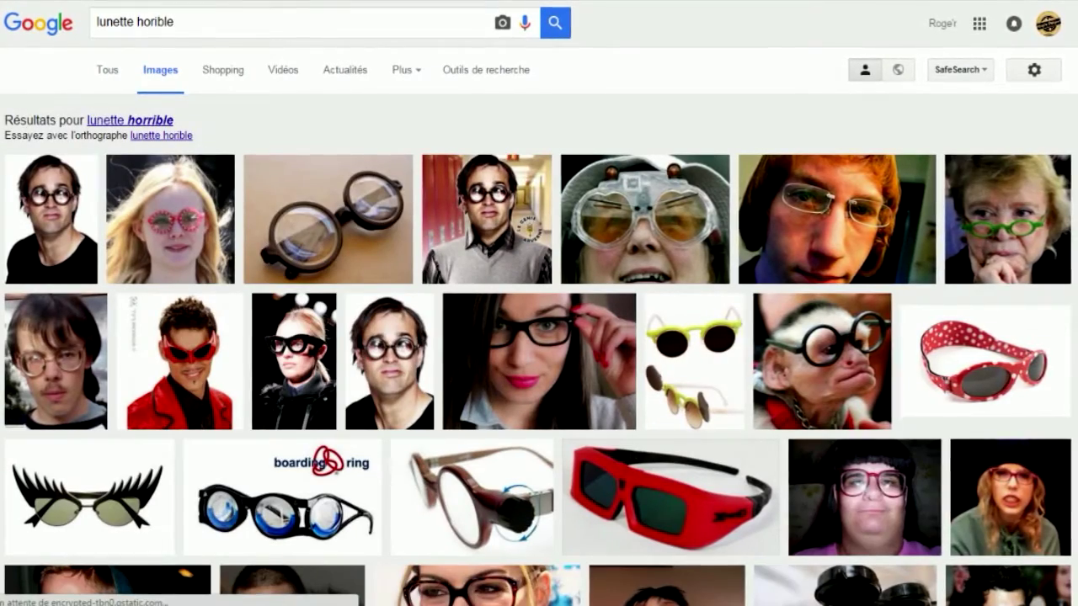
{"action": "scroll", "coordinate": [169, 33], "scroll_direction": "down", "scroll_amount": 1}
{"action": "scroll", "coordinate": [168, 34], "scroll_direction": "down", "scroll_amount": 2}
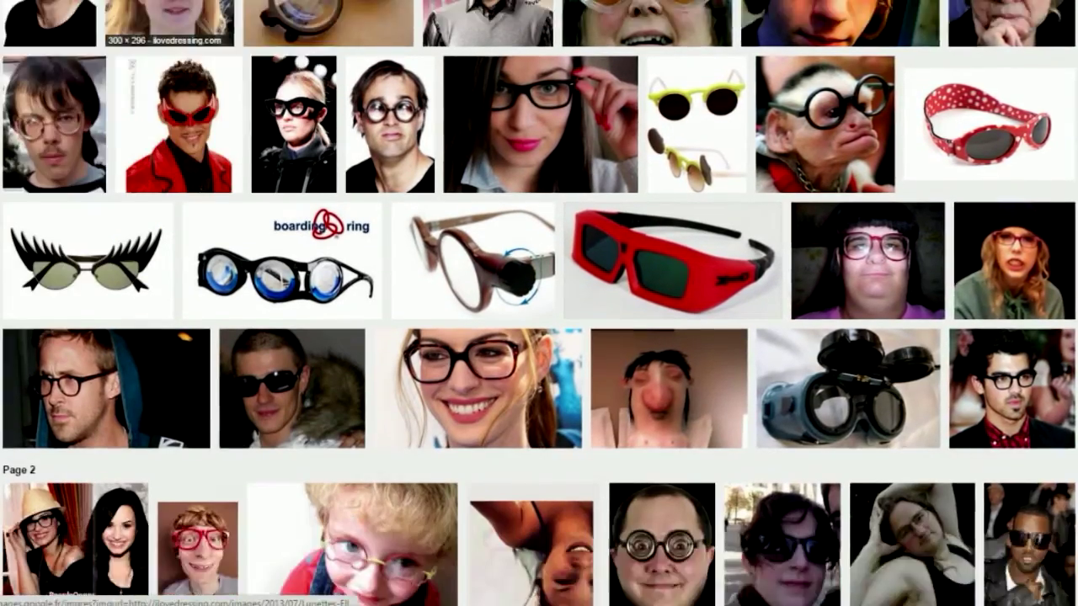
{"action": "scroll", "coordinate": [169, 34], "scroll_direction": "down", "scroll_amount": 2}
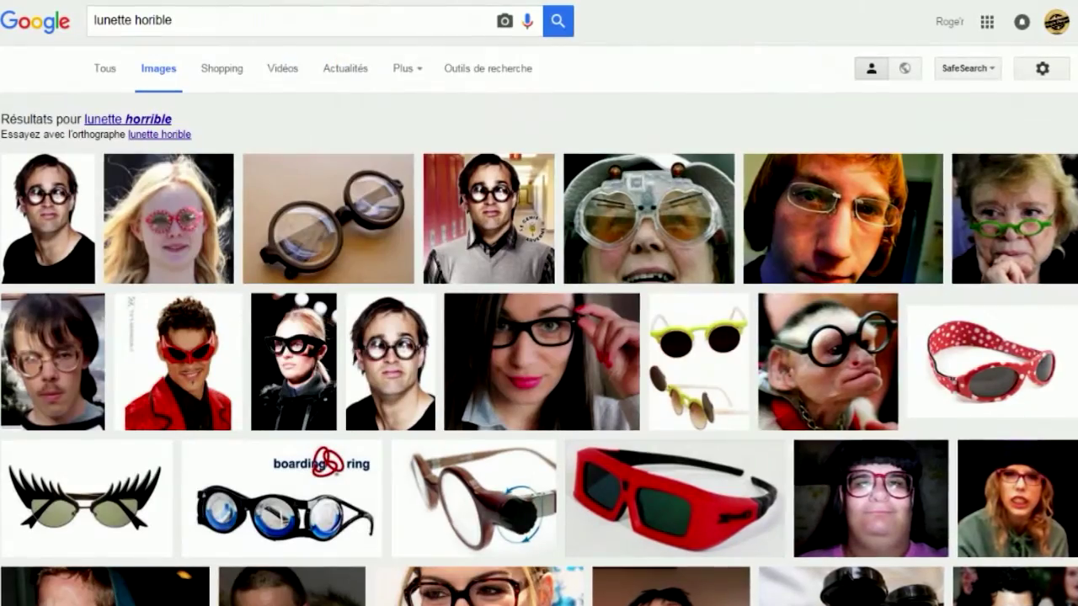
- Search 'lunette 3D' and open the red-and-cyan 3D glasses image
{"action": "key", "text": "ctrl+shift+Left"}
{"action": "type", "text": "3D"}
{"action": "key", "text": "Return"}
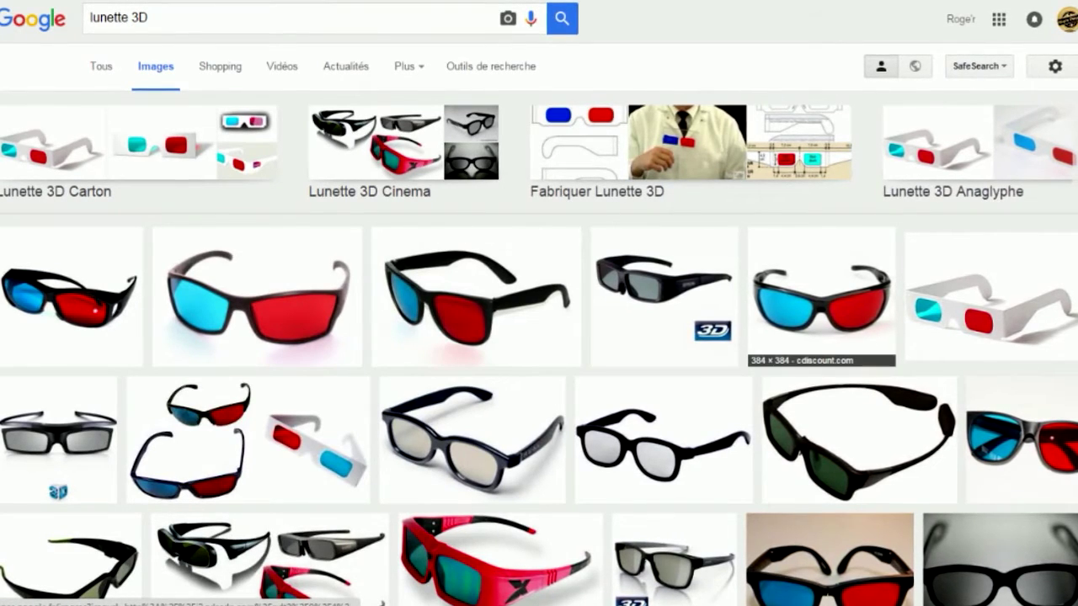
{"action": "left_click", "coordinate": [821, 299]}
- Copy the 3D glasses image and paste it into the selfie as a new layer
{"action": "right_click", "coordinate": [423, 306]}
{"action": "left_click", "coordinate": [459, 354]}
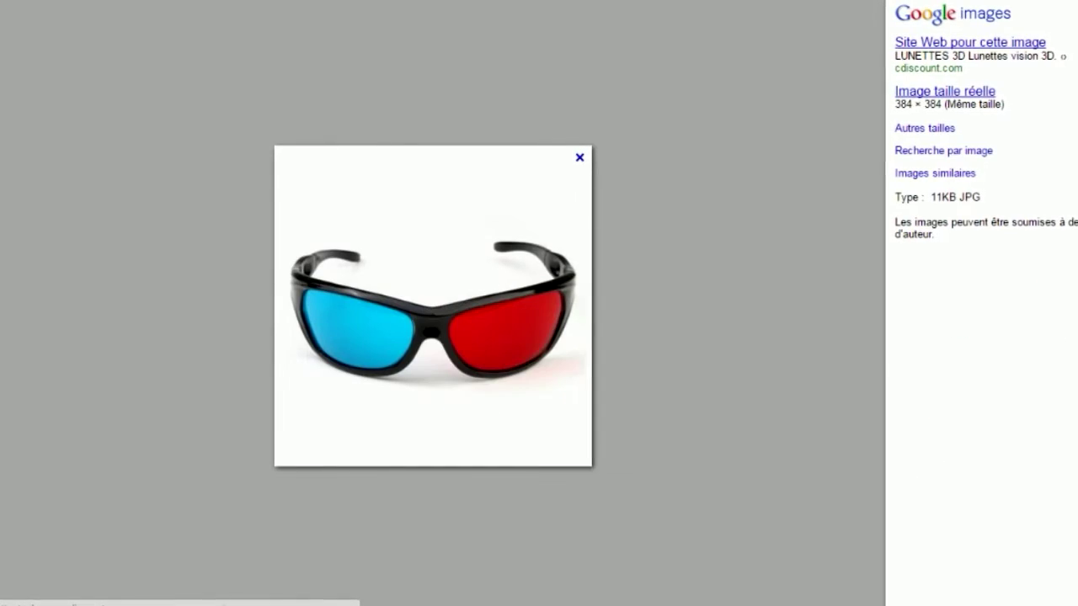
{"action": "key", "text": "alt+Tab"}
{"action": "key", "text": "ctrl+v"}
- Remove the glasses' white background with the Magic Wand and deselect
{"action": "key", "text": "w"}
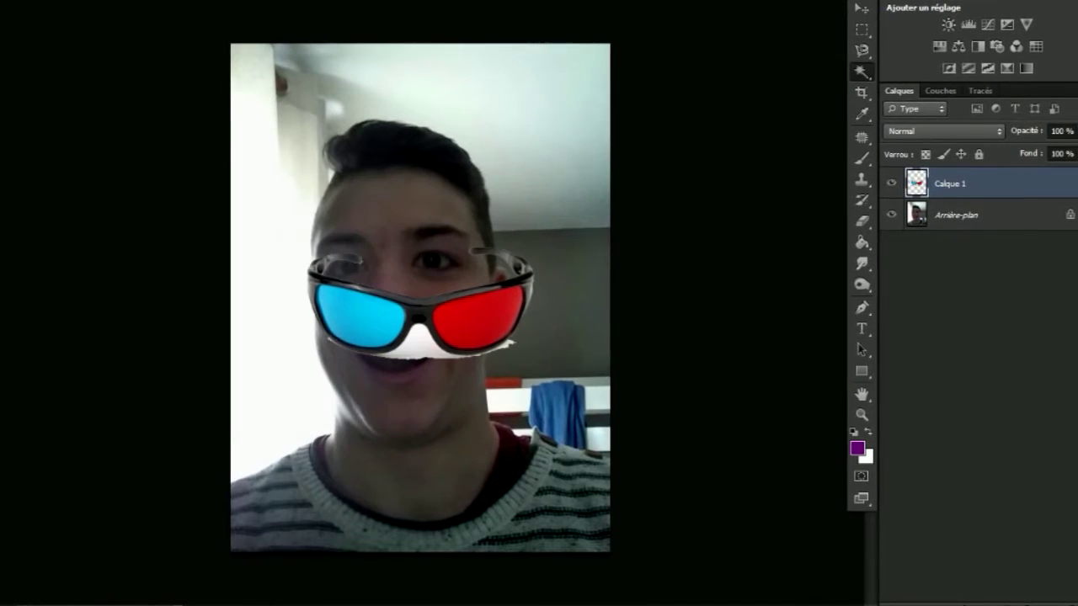
{"action": "left_click", "coordinate": [417, 341]}
{"action": "key", "text": "Delete"}
{"action": "left_click", "coordinate": [471, 349]}
{"action": "key", "text": "Delete"}
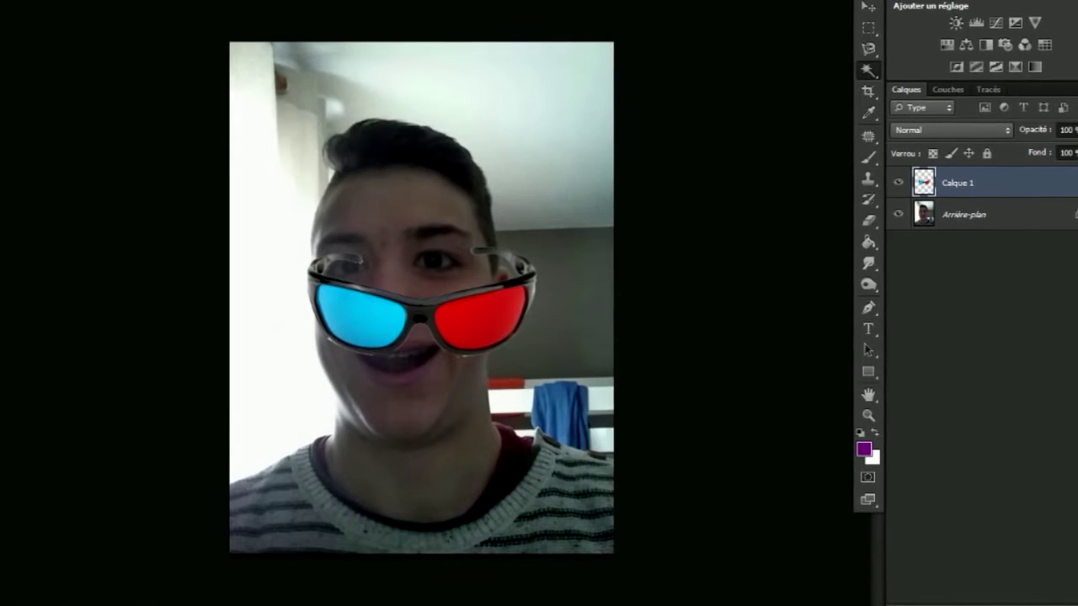
{"action": "left_click", "coordinate": [270, 168]}
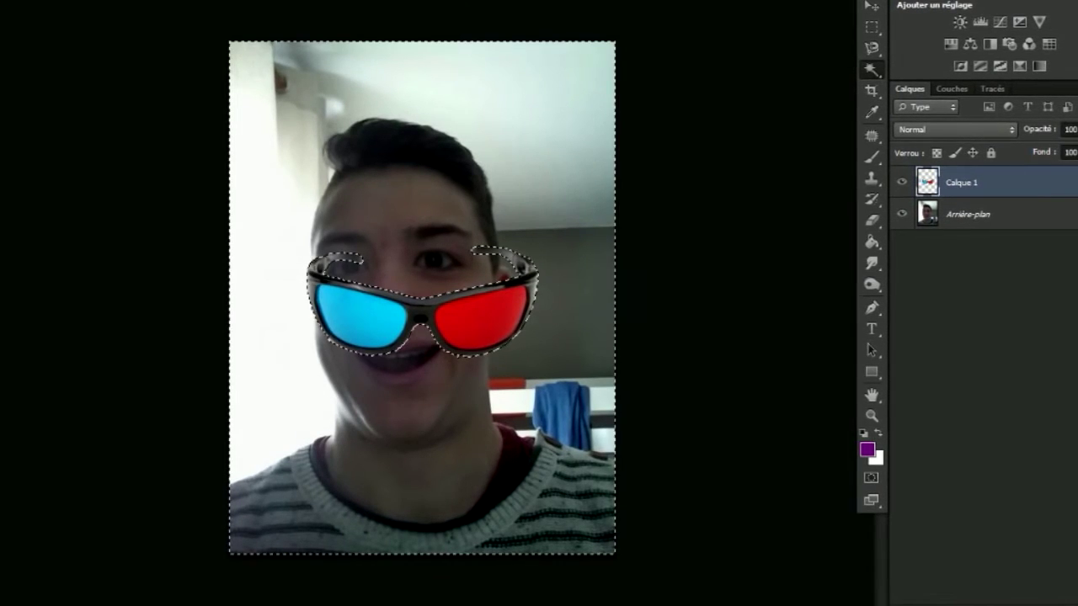
{"action": "key", "text": "ctrl+d"}
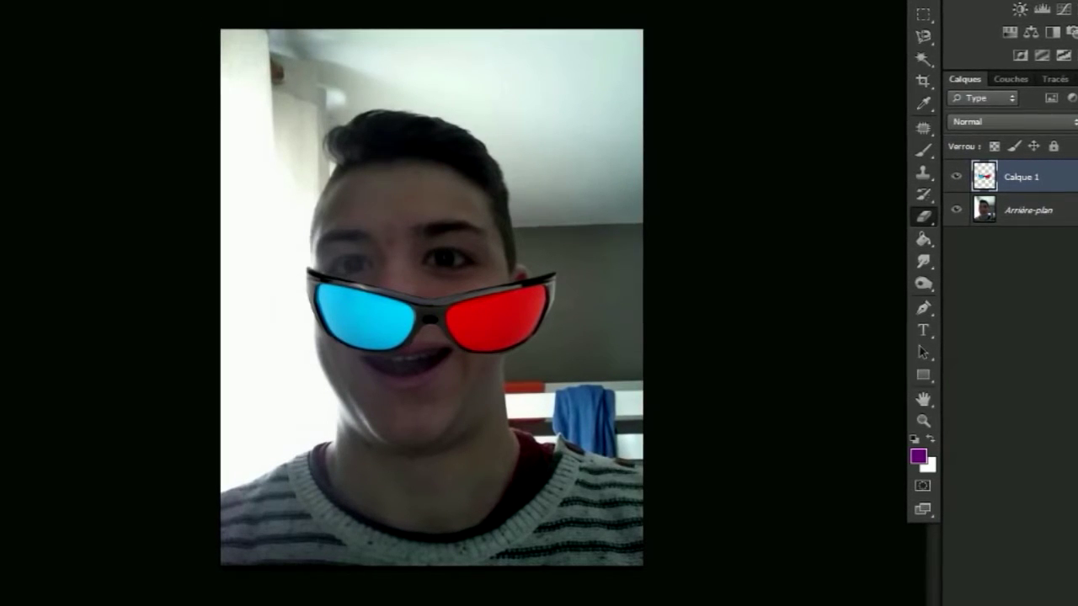
- Undo a stray eraser stroke, then scale and move the glasses onto the eyes
{"action": "left_click_drag", "start_coordinate": [336, 303], "coordinate": [543, 317]}
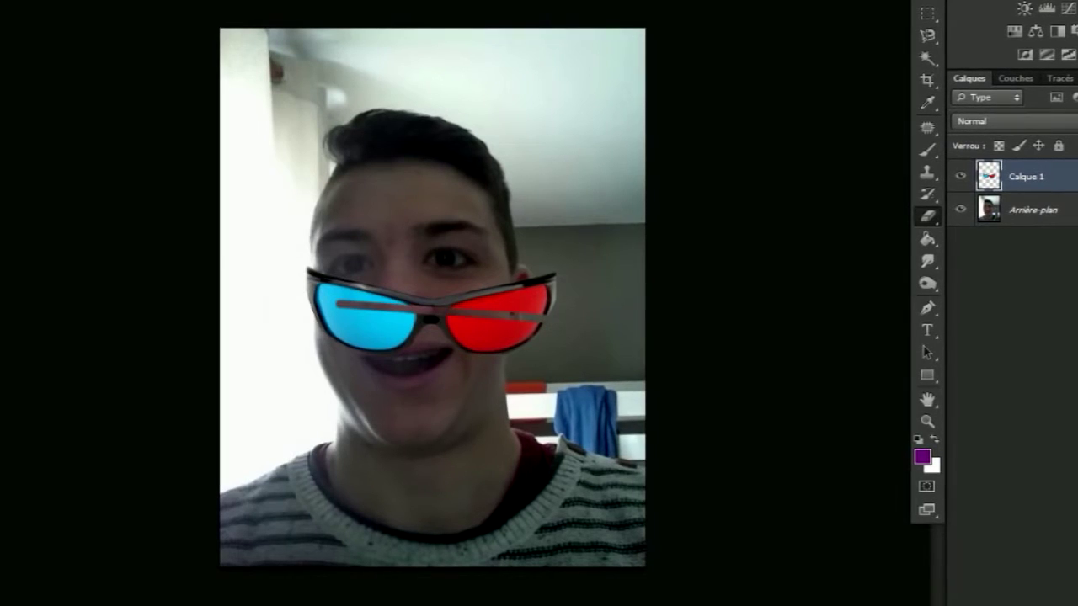
{"action": "key", "text": "ctrl+z"}
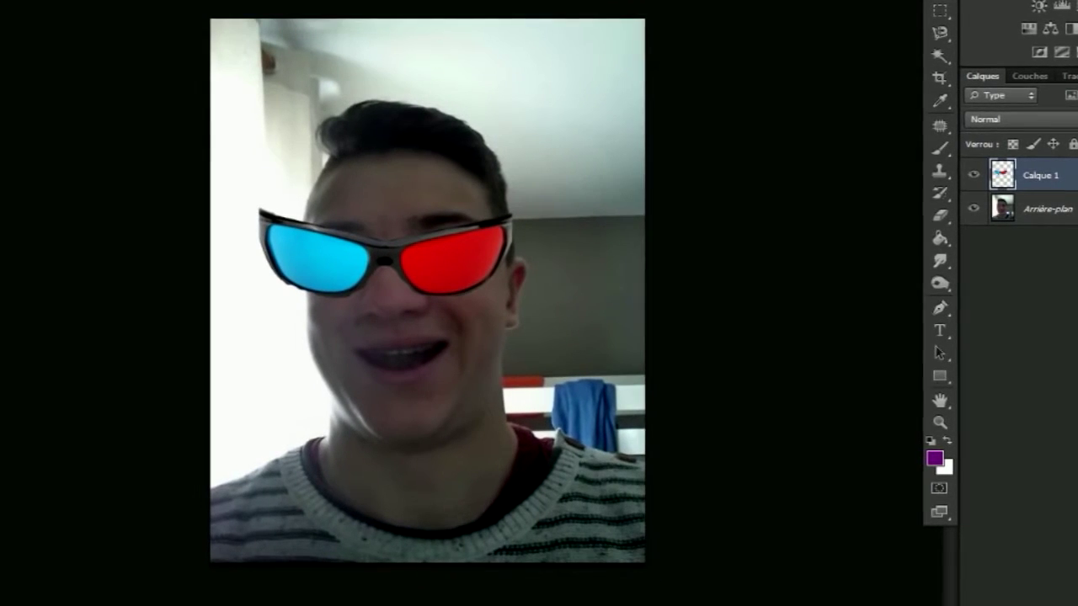
{"action": "key", "text": "ctrl+t"}
{"action": "left_click_drag", "start_coordinate": [517, 200], "coordinate": [500, 207]}
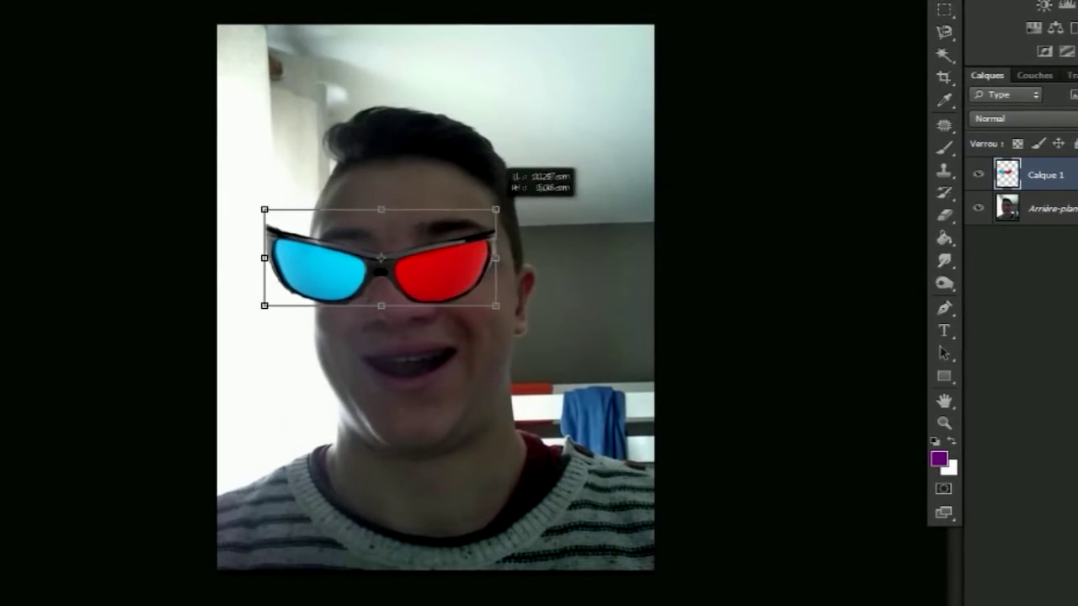
{"action": "left_click_drag", "start_coordinate": [382, 256], "coordinate": [416, 273]}
{"action": "left_click_drag", "start_coordinate": [309, 217], "coordinate": [295, 199]}
{"action": "key", "text": "Return"}
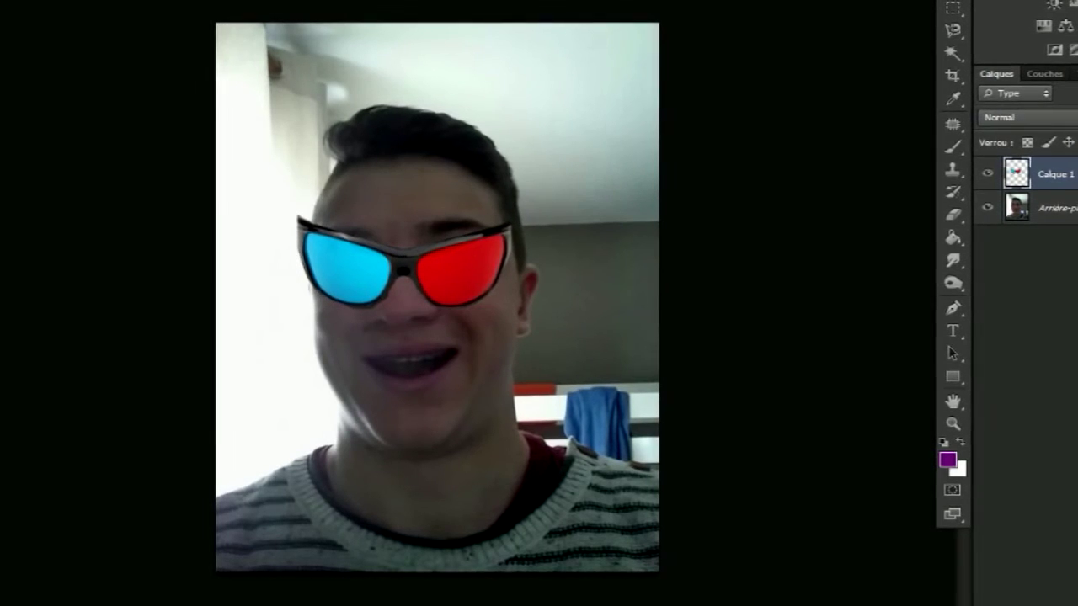
- Tilt and resize the glasses to span both eyes, then shift them into place
{"action": "key", "text": "ctrl+t"}
{"action": "mouse_move", "coordinate": [532, 202]}
{"action": "left_mouse_down"}
{"action": "mouse_move", "coordinate": [529, 179]}
{"action": "mouse_move", "coordinate": [540, 205]}
{"action": "left_mouse_up"}
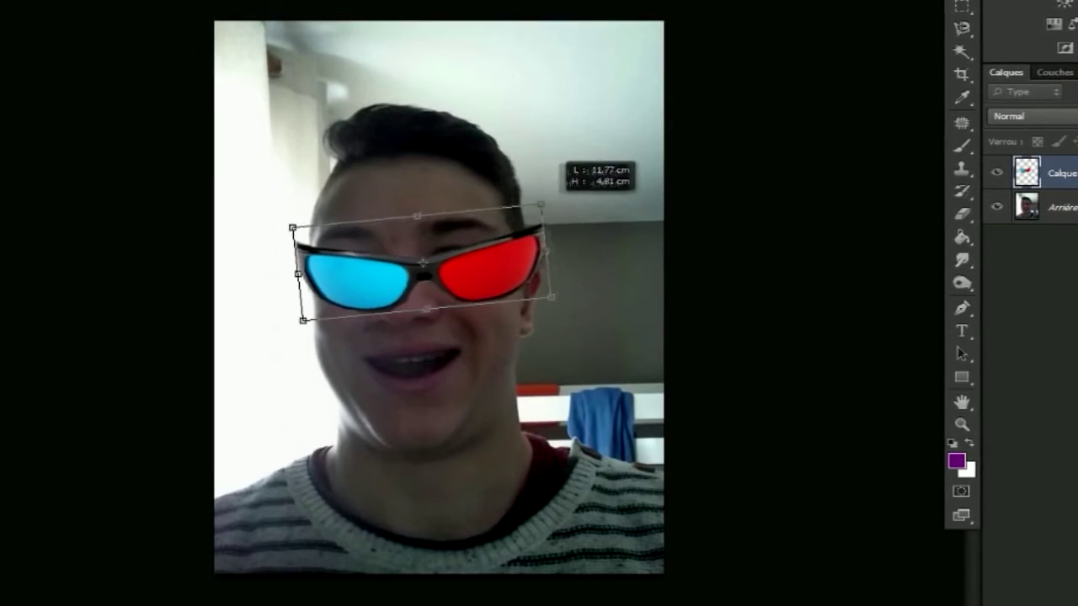
{"action": "left_click_drag", "start_coordinate": [541, 205], "coordinate": [505, 219]}
{"action": "key", "text": "Return"}
{"action": "left_click_drag", "start_coordinate": [455, 252], "coordinate": [456, 256]}
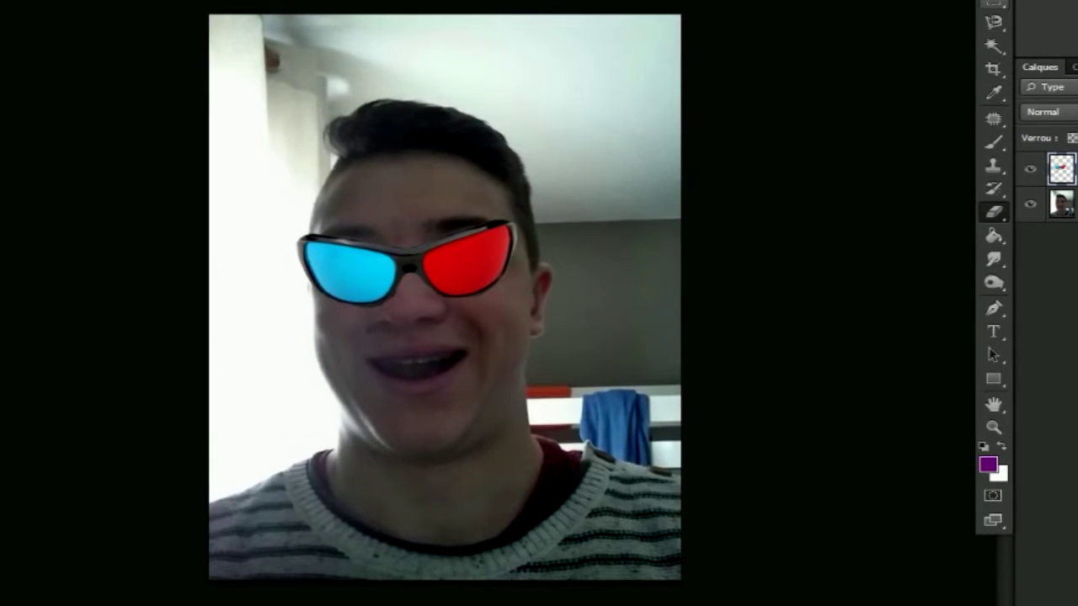
- Nudge the glasses with arrow keys and rotate them 1.8° to match the face
{"action": "key", "text": "Left"}
{"action": "key", "text": "Left"}
{"action": "key", "text": "Left"}
{"action": "key", "text": "Down"}
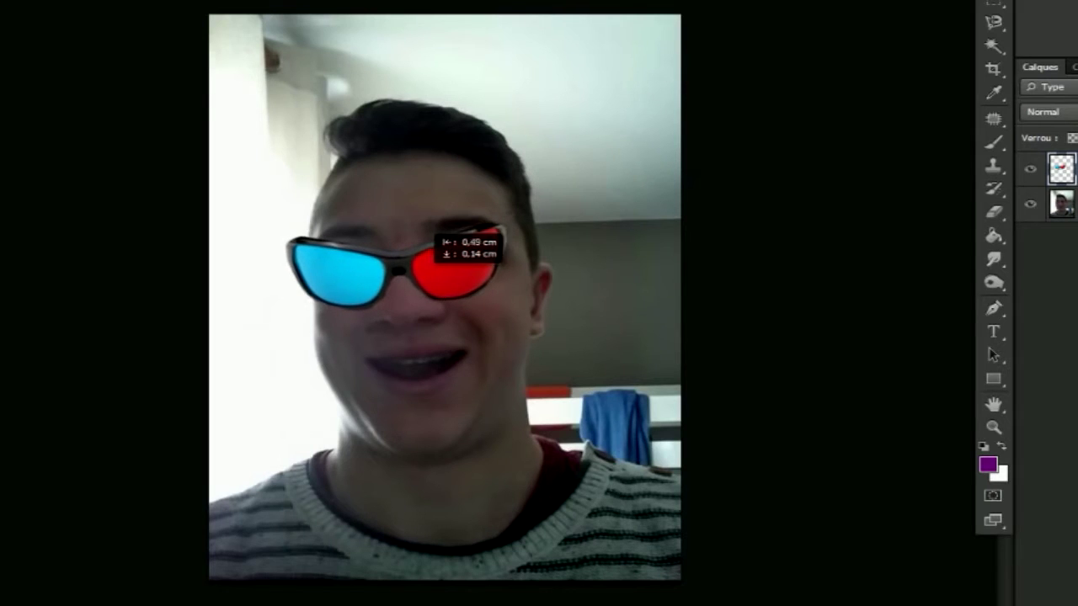
{"action": "key", "text": "Up"}
{"action": "key", "text": "ctrl+t"}
{"action": "left_click_drag", "start_coordinate": [532, 206], "coordinate": [539, 190]}
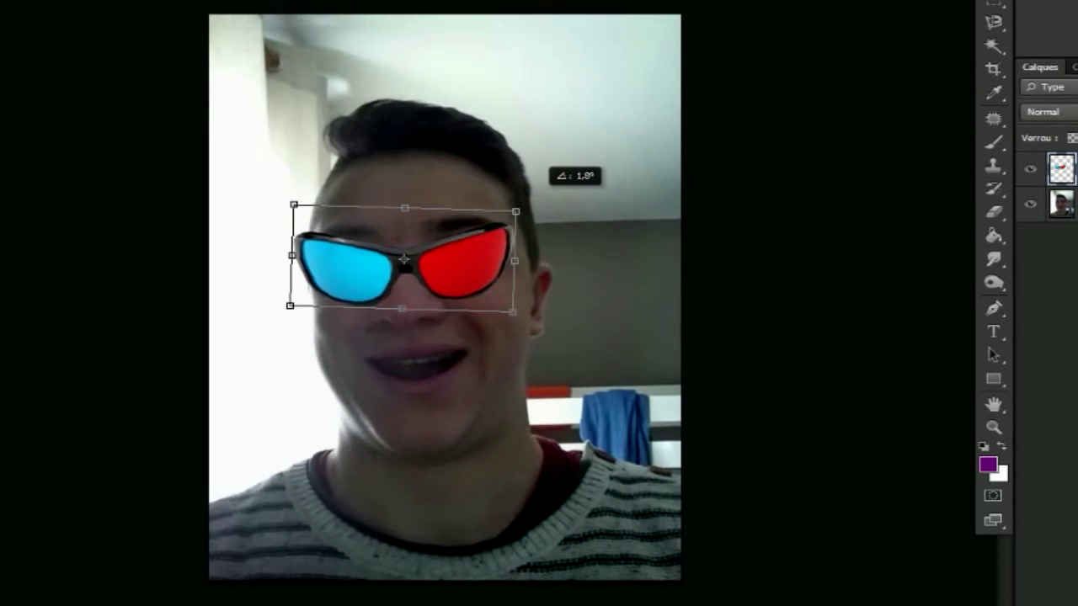
{"action": "key", "text": "Return"}
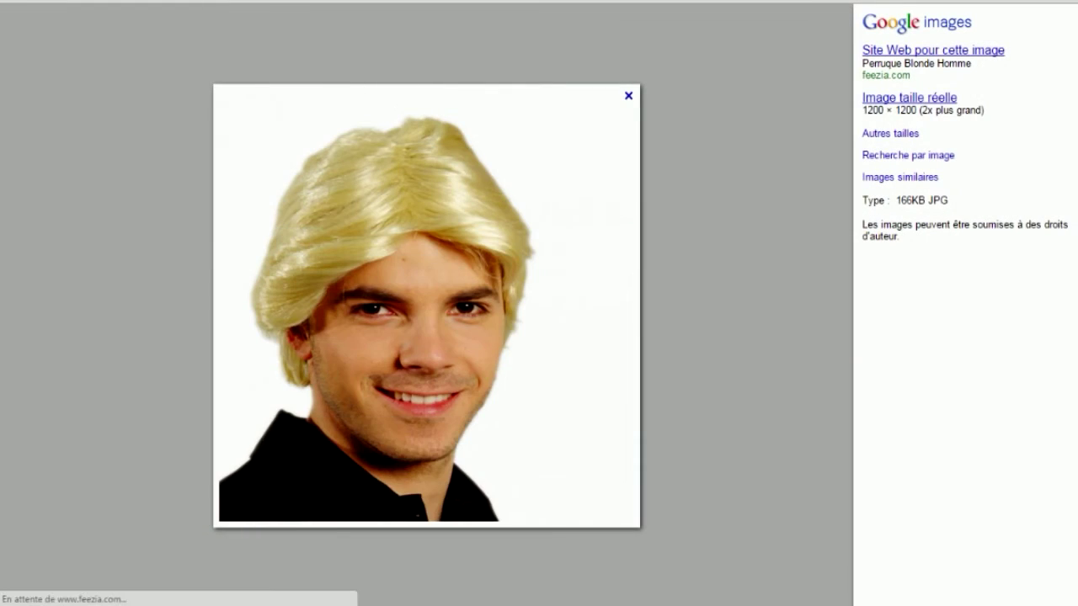
- Copy the blond wig image from Google Images and paste it onto the selfie
{"action": "right_click", "coordinate": [364, 413]}
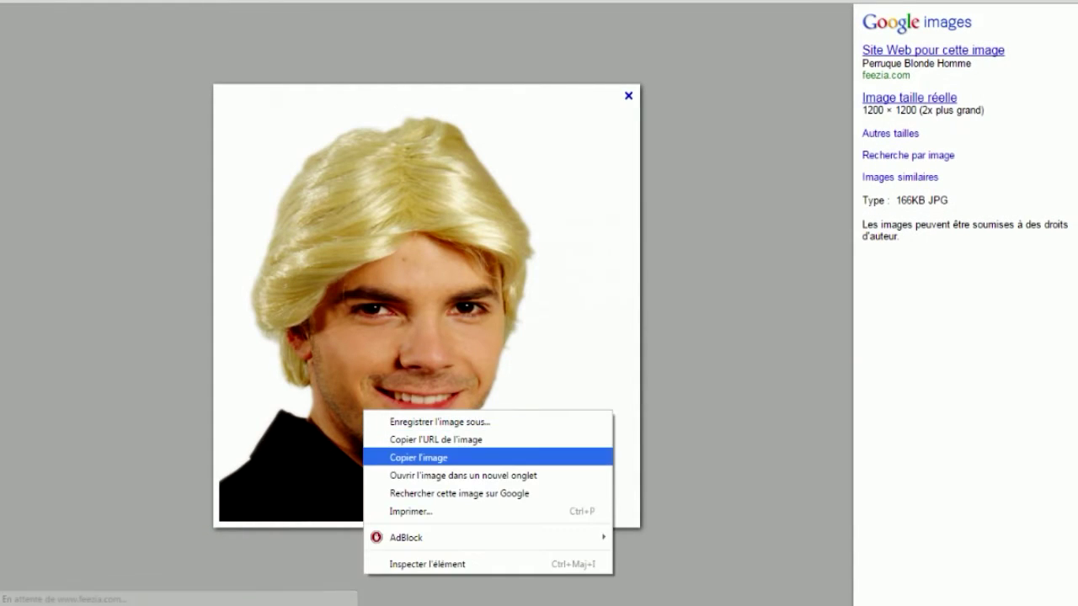
{"action": "left_click", "coordinate": [418, 457]}
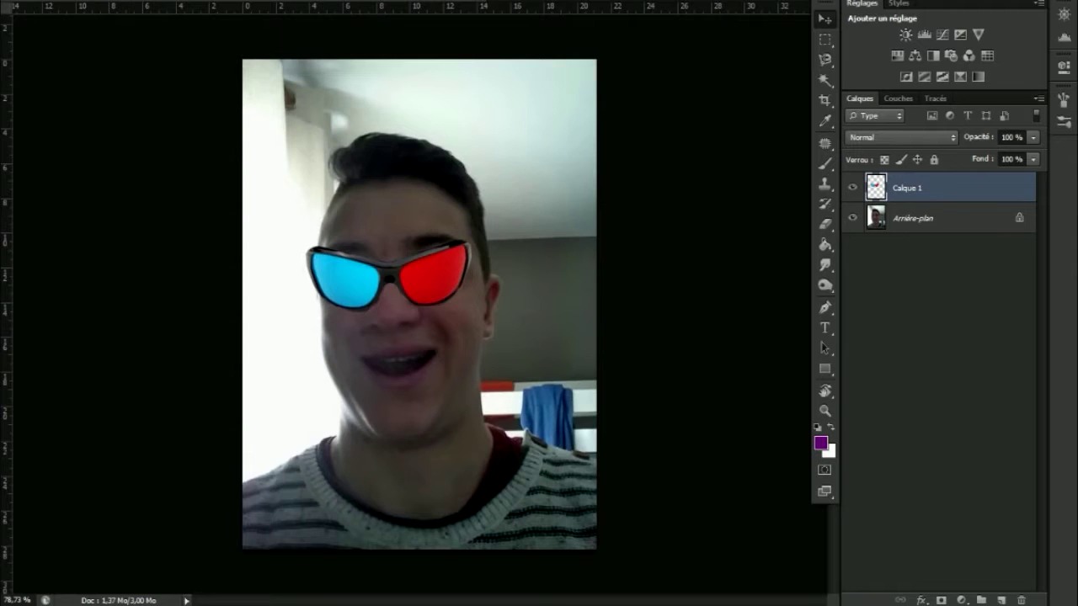
{"action": "key", "text": "ctrl+v"}
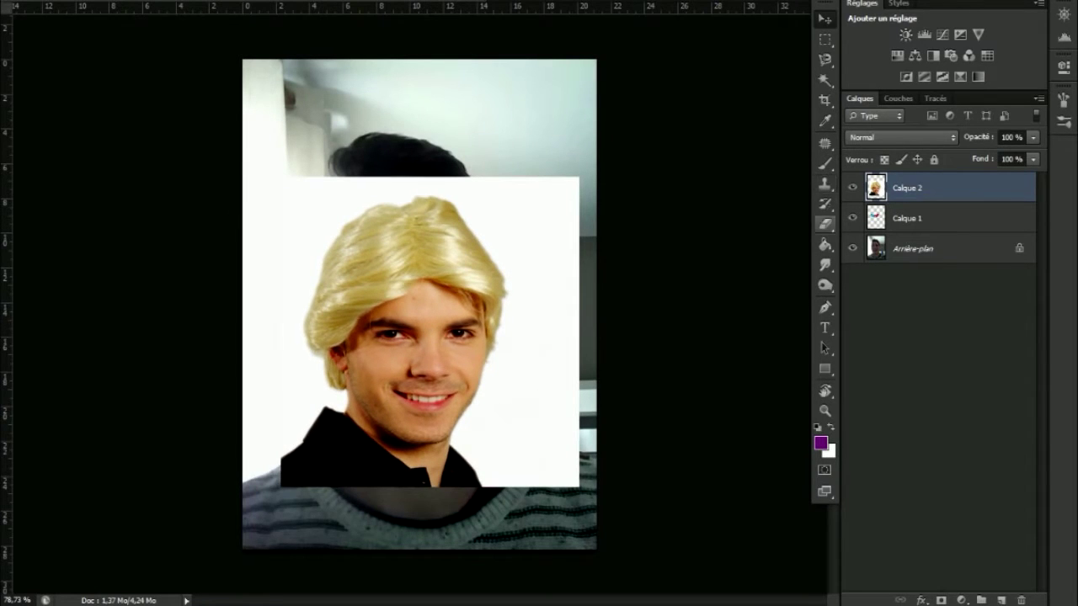
- Erase the model's face and the white background around the blond wig
{"action": "mouse_move", "coordinate": [429, 371]}
{"action": "left_mouse_down"}
{"action": "mouse_move", "coordinate": [428, 315]}
{"action": "mouse_move", "coordinate": [372, 337]}
{"action": "mouse_move", "coordinate": [337, 385]}
{"action": "mouse_move", "coordinate": [570, 447]}
{"action": "mouse_move", "coordinate": [457, 397]}
{"action": "mouse_move", "coordinate": [620, 361]}
{"action": "mouse_move", "coordinate": [518, 383]}
{"action": "mouse_move", "coordinate": [535, 299]}
{"action": "mouse_move", "coordinate": [539, 180]}
{"action": "left_mouse_up"}
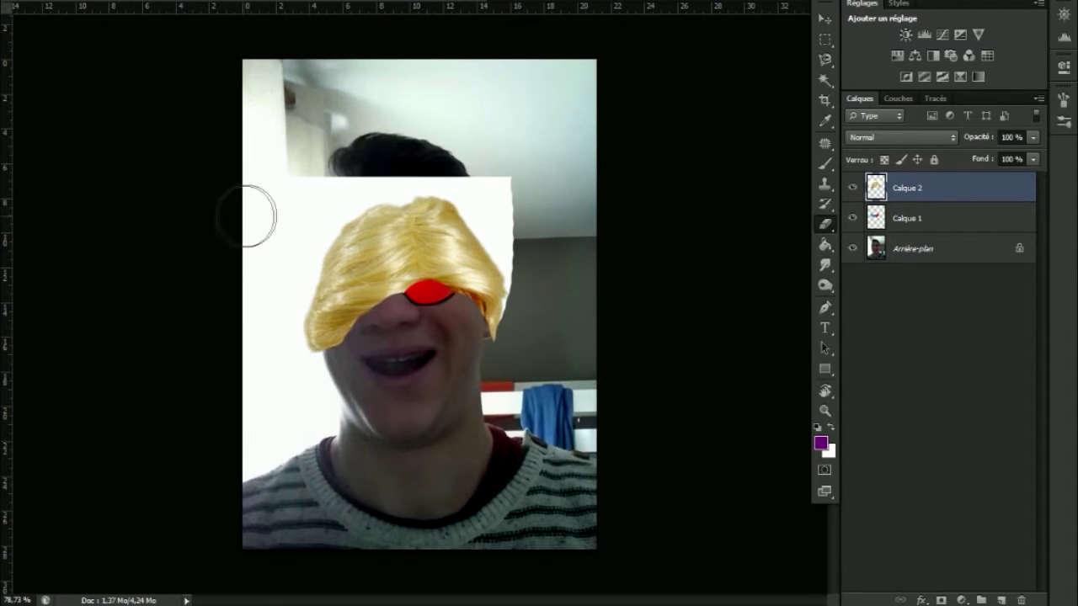
{"action": "mouse_move", "coordinate": [335, 174]}
{"action": "left_mouse_down"}
{"action": "mouse_move", "coordinate": [594, 166]}
{"action": "mouse_move", "coordinate": [396, 168]}
{"action": "mouse_move", "coordinate": [555, 294]}
{"action": "mouse_move", "coordinate": [404, 135]}
{"action": "mouse_move", "coordinate": [289, 341]}
{"action": "left_mouse_up"}
{"action": "left_click_drag", "start_coordinate": [332, 211], "coordinate": [313, 337]}
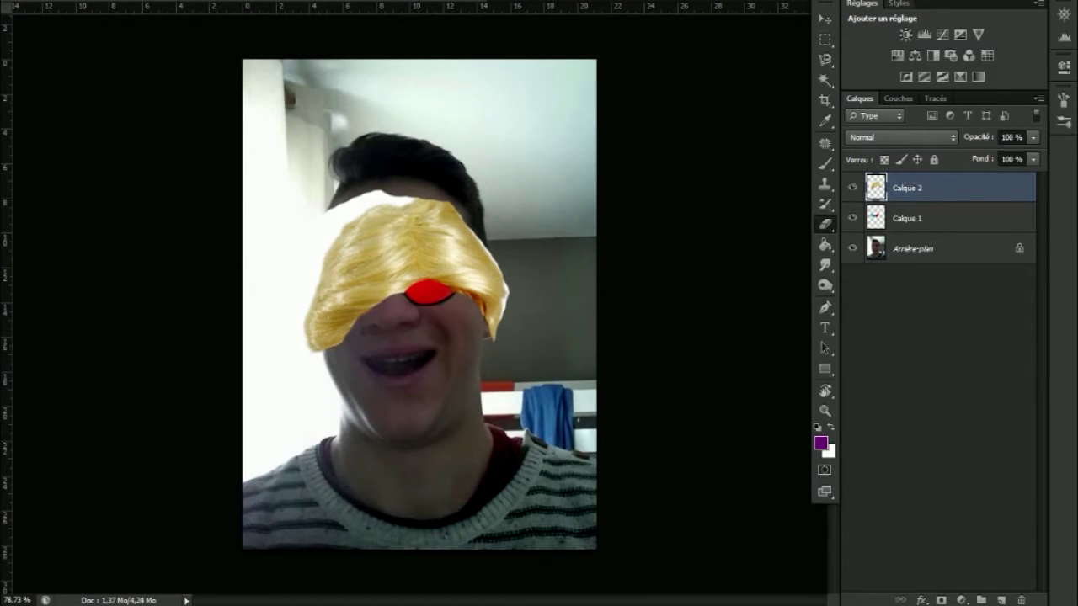
{"action": "left_click", "coordinate": [934, 98]}
- Open the History panel and step back the last three erasures
{"action": "left_click", "coordinate": [860, 98]}
{"action": "left_click", "coordinate": [392, 0]}
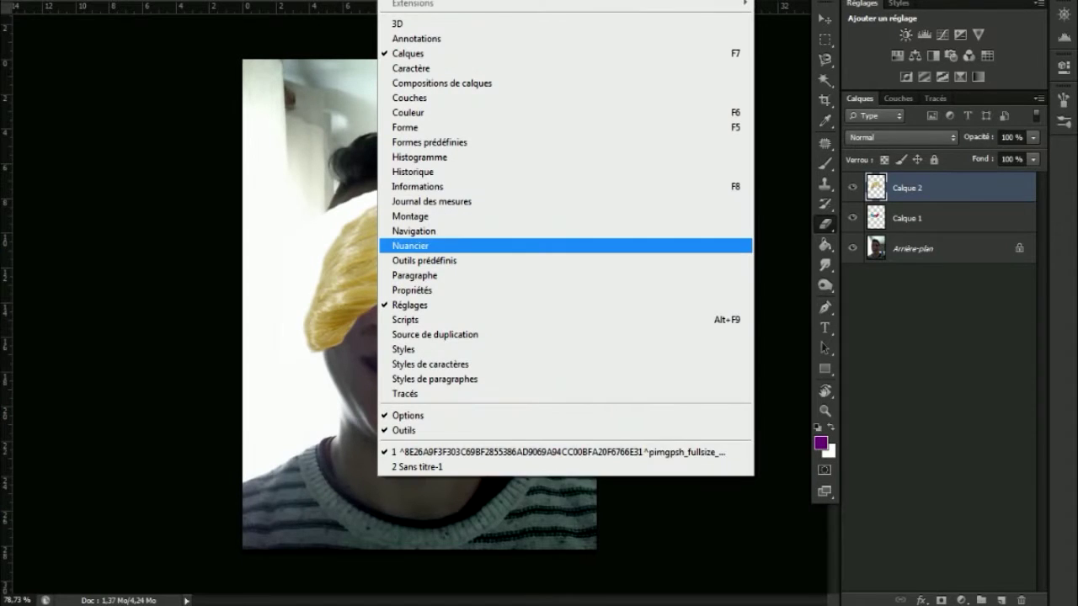
{"action": "key", "text": "Return"}
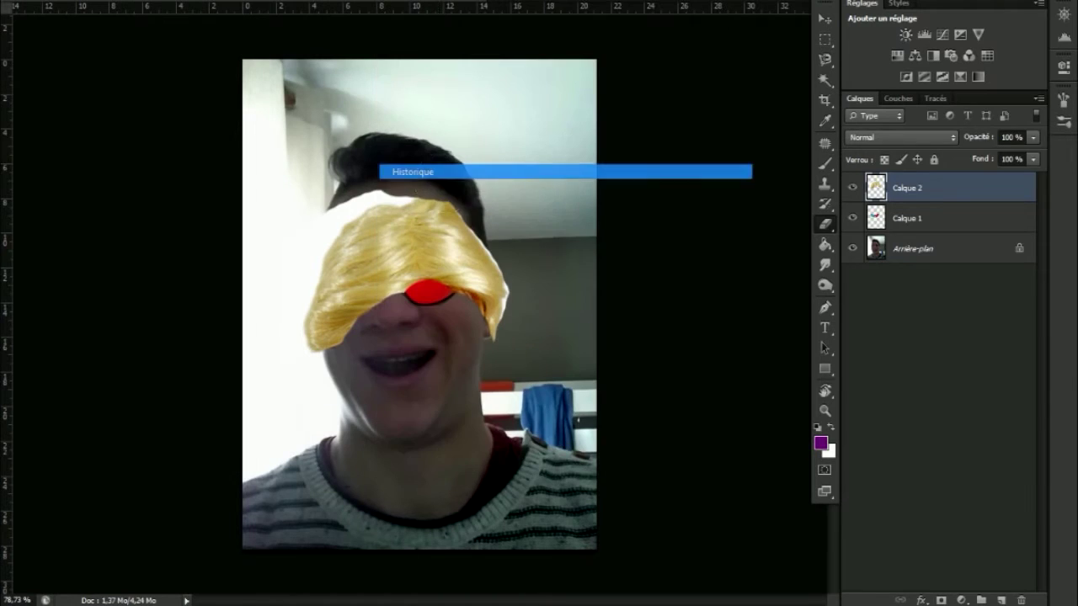
{"action": "key", "text": "ctrl+alt+z"}
{"action": "key", "text": "ctrl+alt+z"}
{"action": "key", "text": "ctrl+alt+z"}
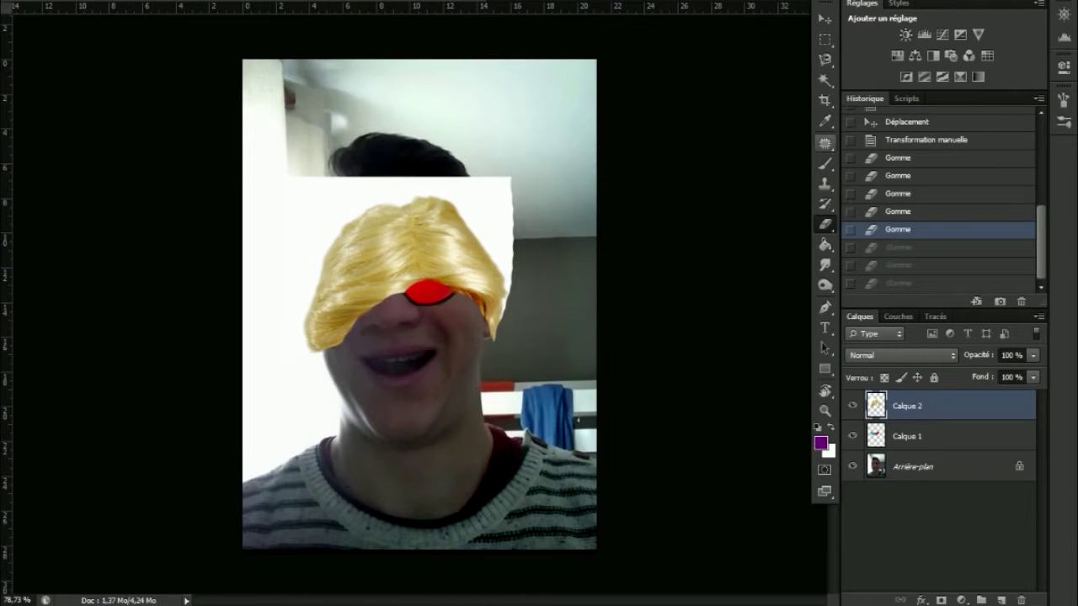
- Select the white patch around the wig with the Magic Wand and delete it
{"action": "key", "text": "w"}
{"action": "left_click", "coordinate": [278, 253]}
{"action": "key", "text": "Delete"}
{"action": "key", "text": "ctrl+d"}
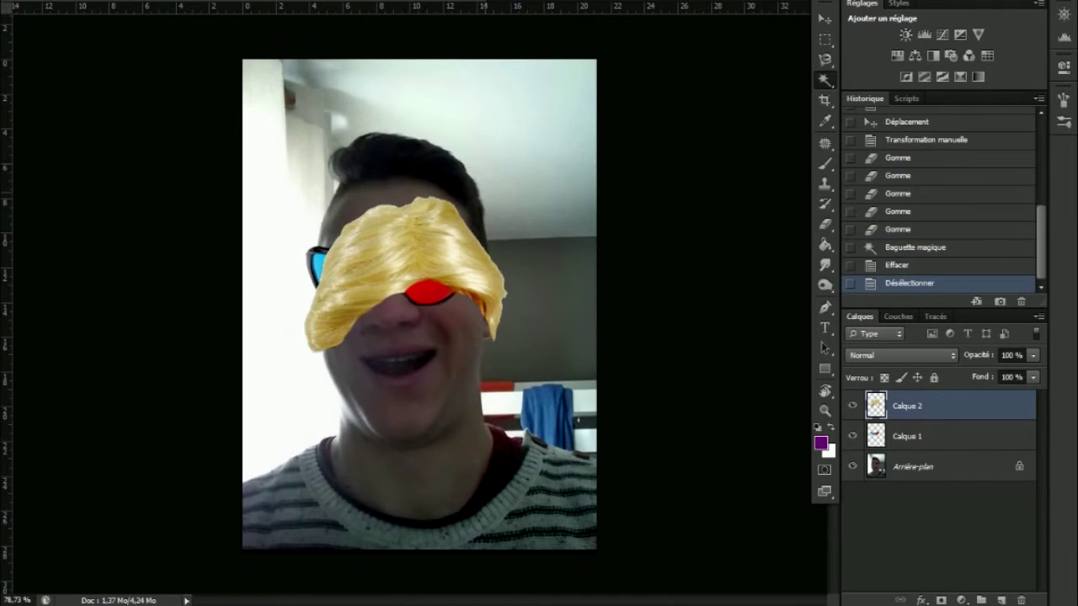
- Move the wig up onto the head and erase leftover bits around it
{"action": "key", "text": "v"}
{"action": "mouse_move", "coordinate": [465, 209]}
{"action": "left_mouse_down"}
{"action": "mouse_move", "coordinate": [447, 128]}
{"action": "mouse_move", "coordinate": [458, 123]}
{"action": "left_mouse_up"}
{"action": "key", "text": "e"}
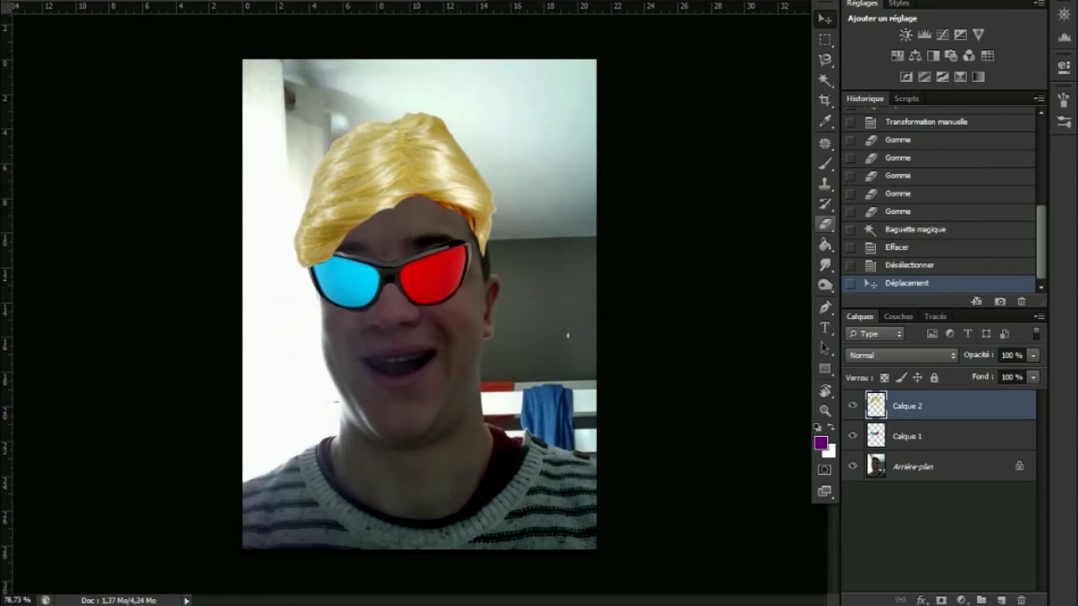
{"action": "left_click_drag", "start_coordinate": [553, 337], "coordinate": [626, 305]}
- Rotate the wig about 7°, then enlarge and reposition it to cover the head
{"action": "key", "text": "v"}
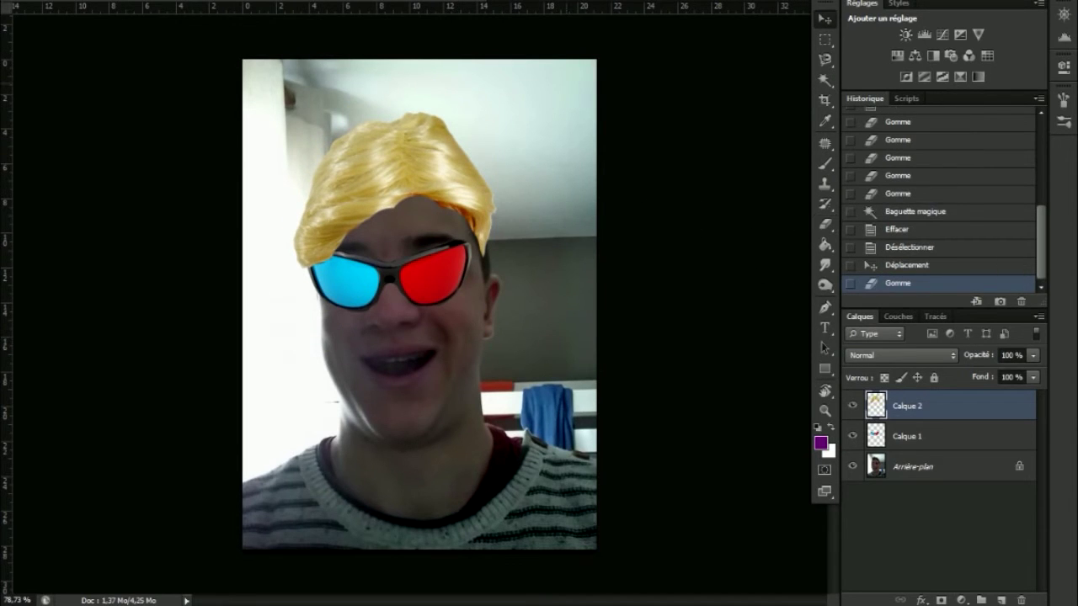
{"action": "key", "text": "ctrl+t"}
{"action": "left_click_drag", "start_coordinate": [513, 101], "coordinate": [532, 117]}
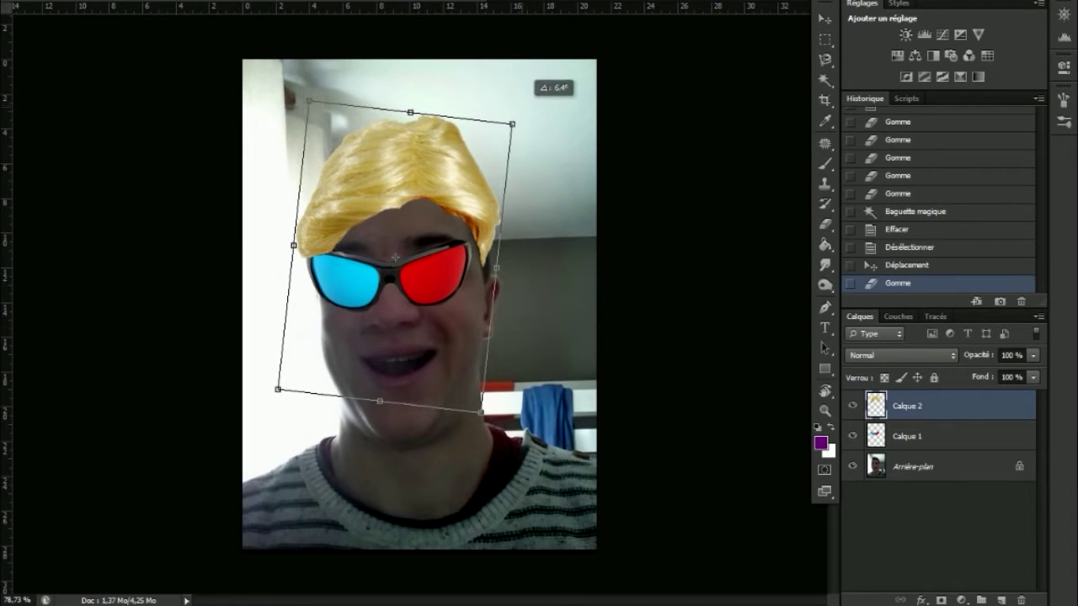
{"action": "left_click_drag", "start_coordinate": [401, 168], "coordinate": [366, 135]}
{"action": "left_click_drag", "start_coordinate": [477, 90], "coordinate": [527, 102]}
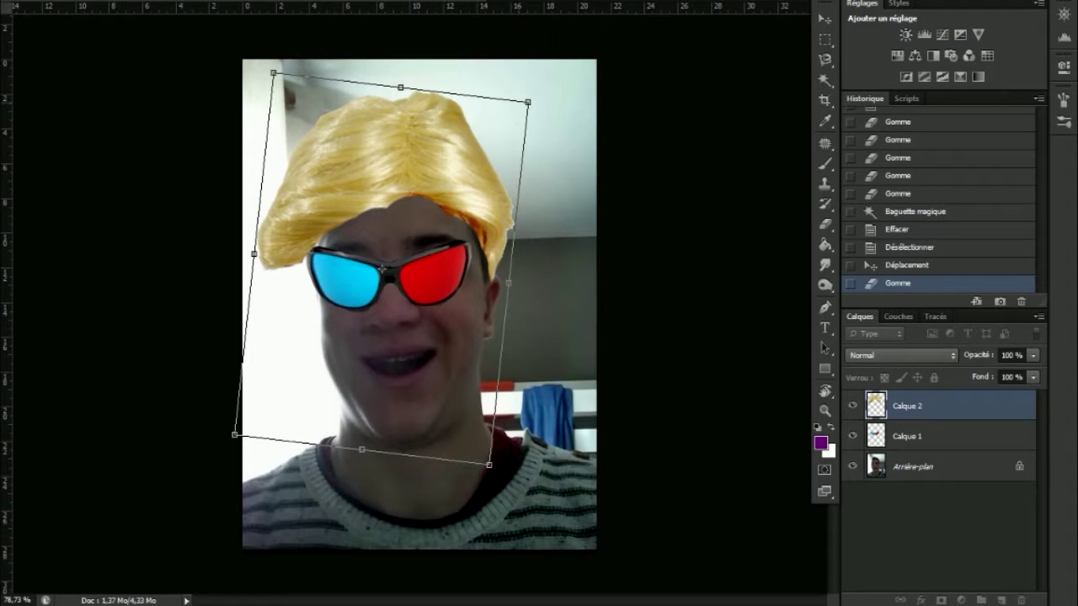
{"action": "left_click_drag", "start_coordinate": [527, 102], "coordinate": [505, 87]}
{"action": "left_click_drag", "start_coordinate": [429, 160], "coordinate": [442, 168]}
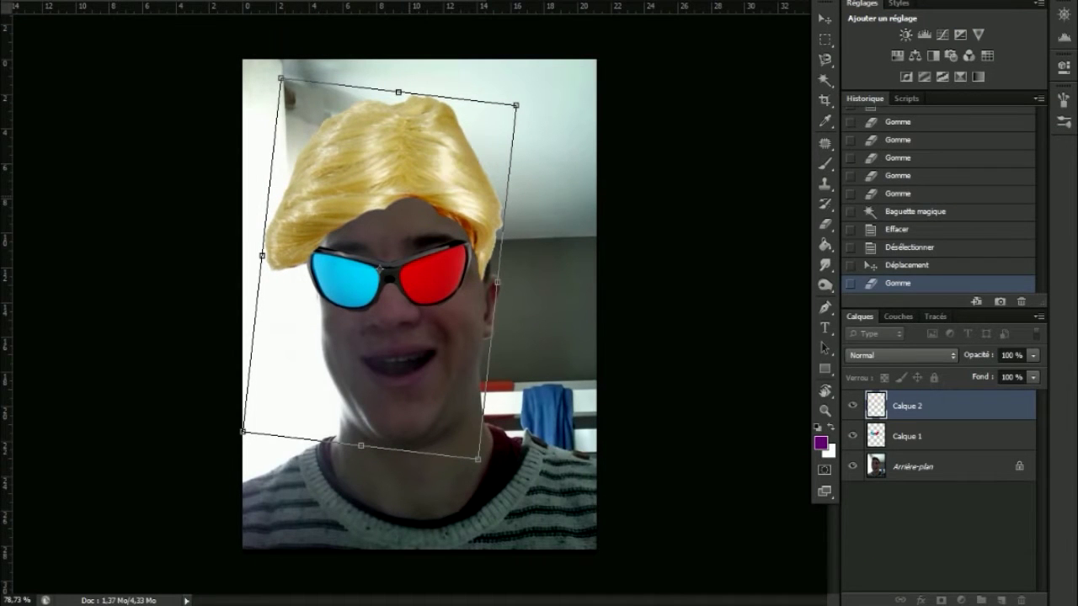
{"action": "key", "text": "Return"}
- Nudge the wig a few pixels right and down into its final position
{"action": "key", "text": "Right"}
{"action": "key", "text": "Down"}
{"action": "key", "text": "Down"}
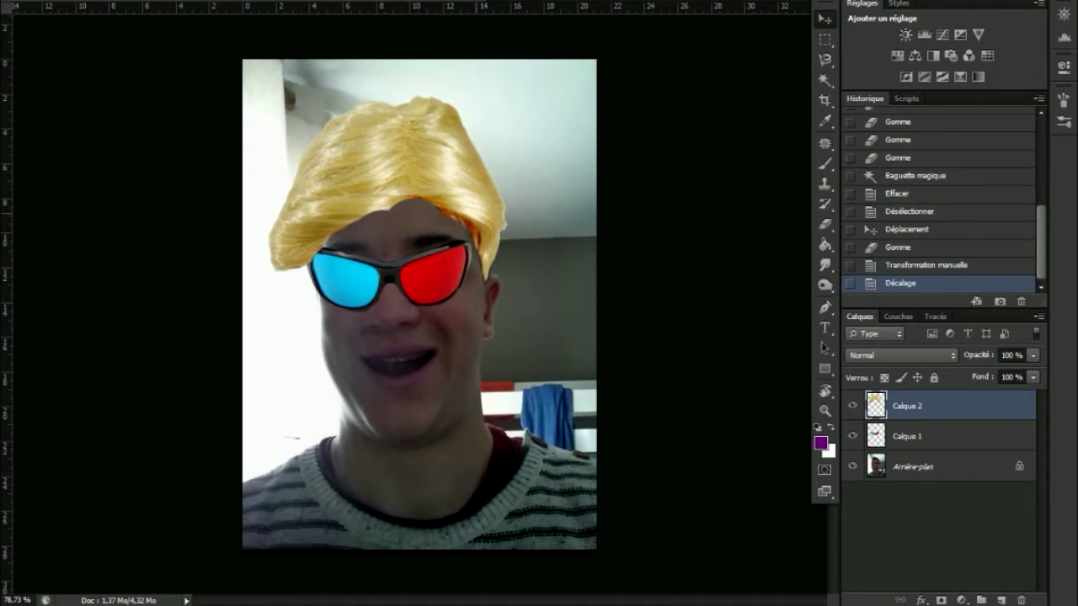
{"action": "key", "text": "Right"}
{"action": "key", "text": "Down"}
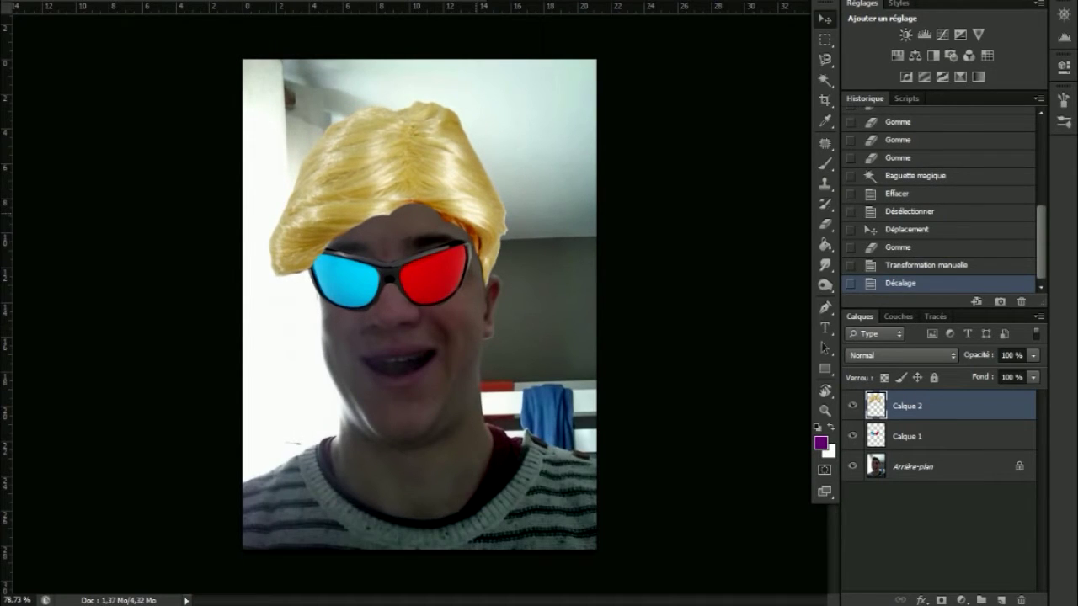
{"action": "key", "text": "alt+bracketleft"}
{"action": "key", "text": "alt+bracketleft"}
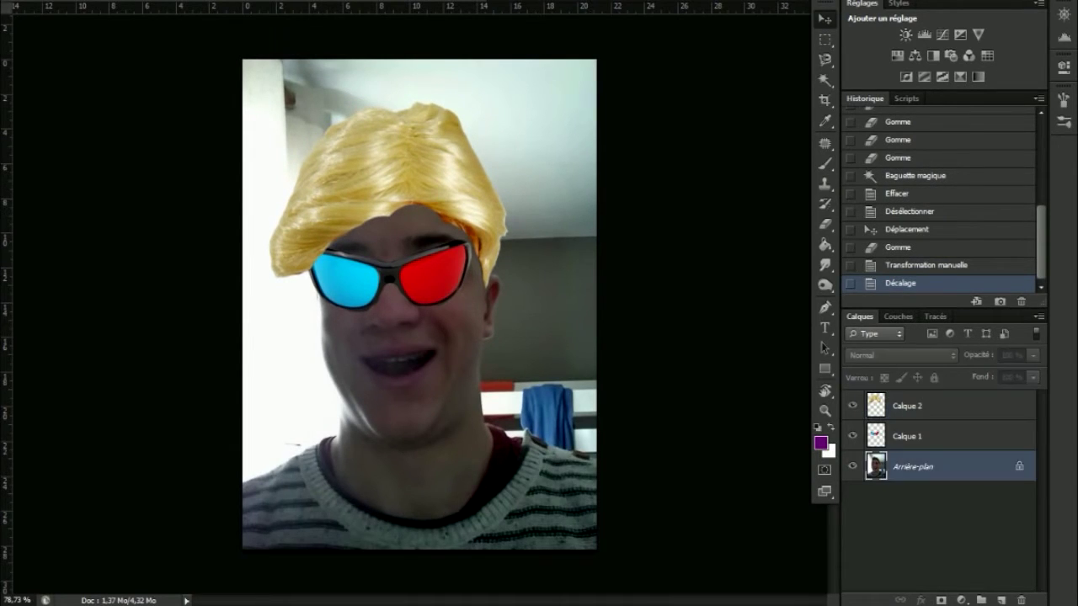
- Apply a Curves adjustment to lighten the selfie photo
{"action": "key", "text": "alt+i"}
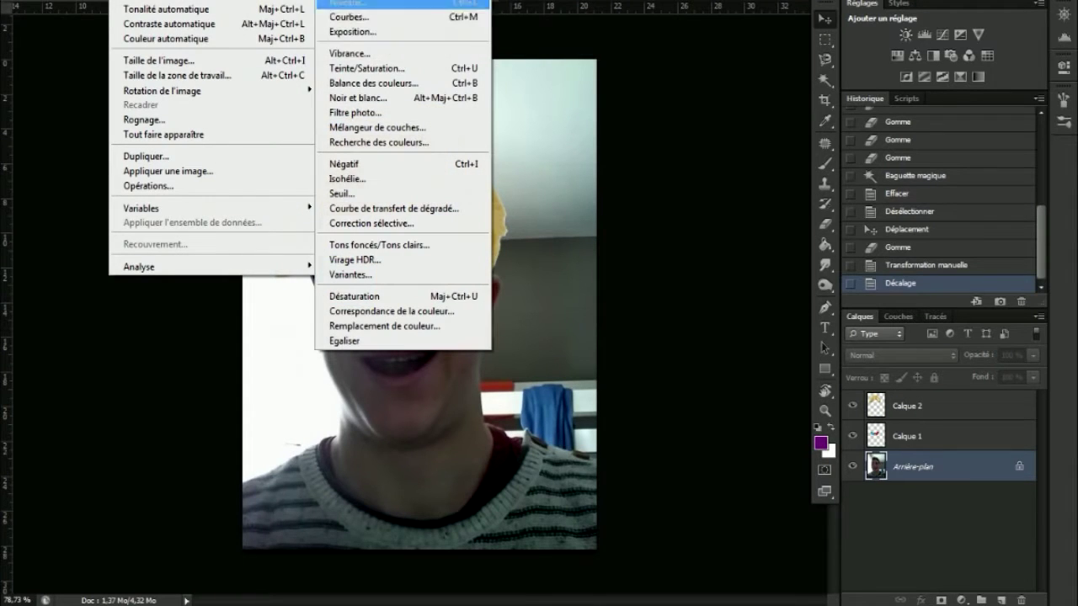
{"action": "key", "text": "Up"}
{"action": "key", "text": "Return"}
{"action": "left_click_drag", "start_coordinate": [851, 278], "coordinate": [875, 286]}
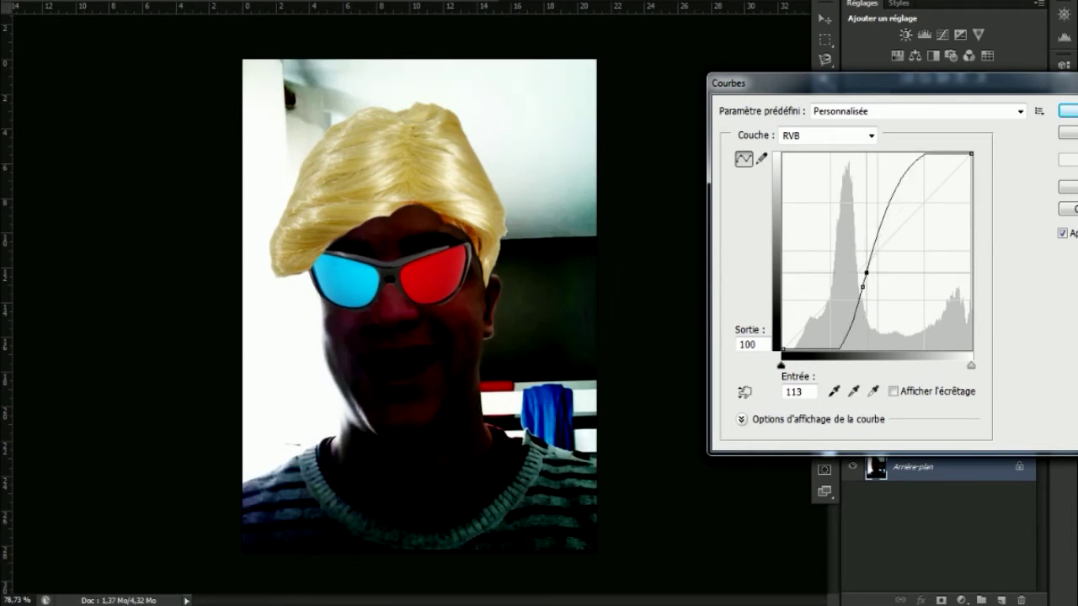
{"action": "left_click_drag", "start_coordinate": [876, 286], "coordinate": [875, 378]}
{"action": "left_click_drag", "start_coordinate": [861, 287], "coordinate": [854, 278]}
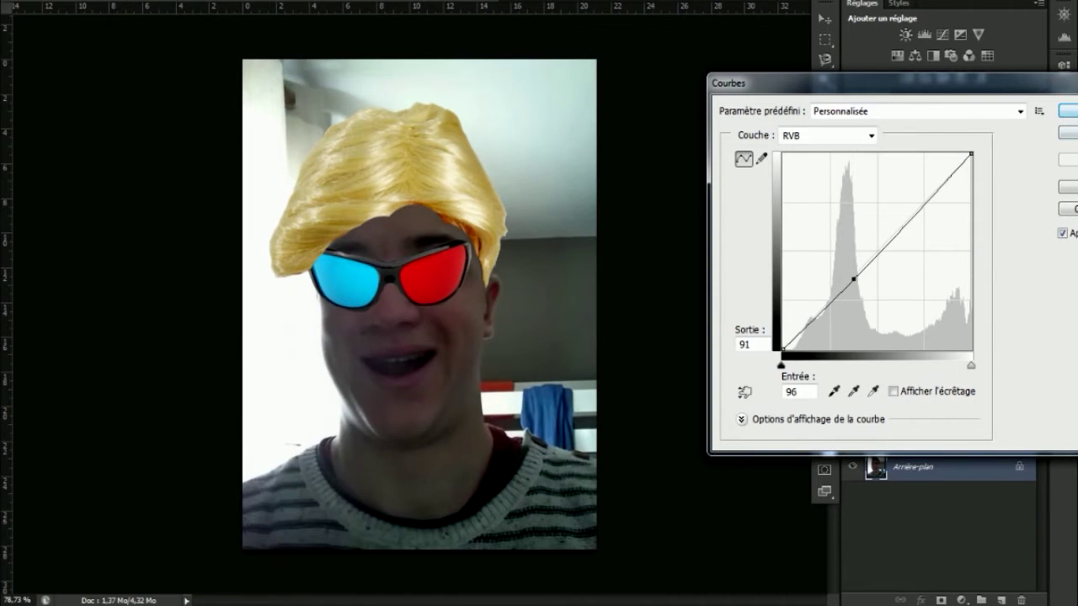
{"action": "key", "text": "Return"}
- Set Brightness/Contrast to brightness 35 and contrast 100
{"action": "key", "text": "alt+i"}
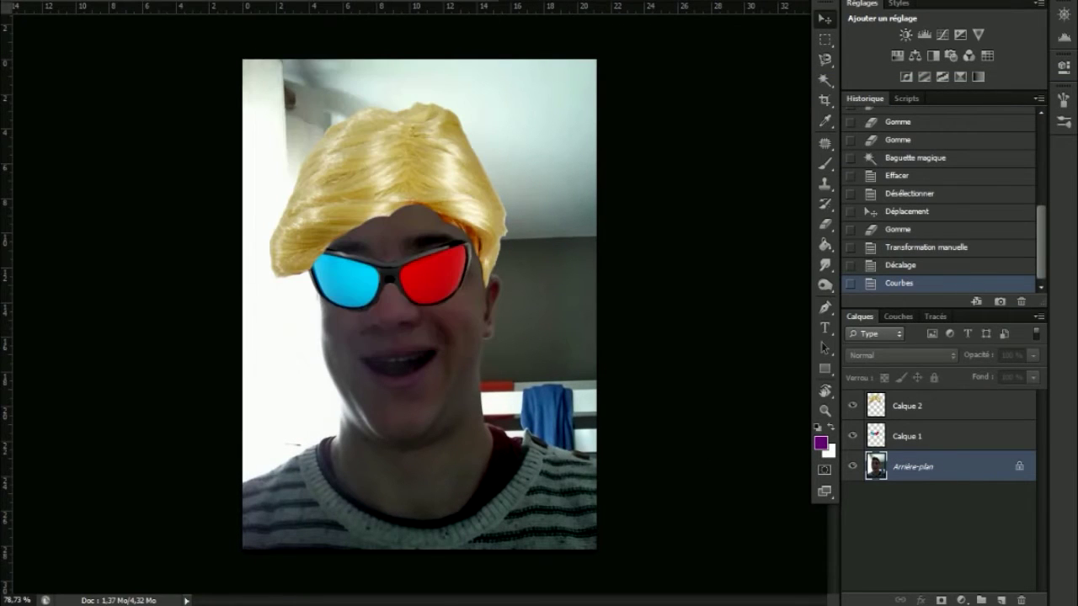
{"action": "key", "text": "Return"}
{"action": "type", "text": "35"}
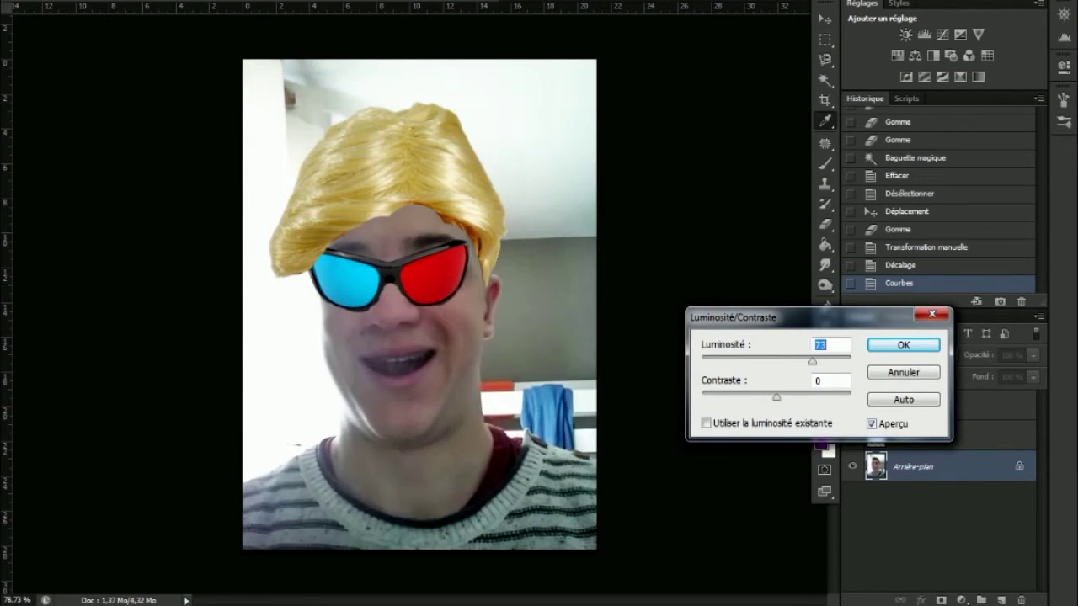
{"action": "key", "text": "Tab"}
{"action": "type", "text": "100"}
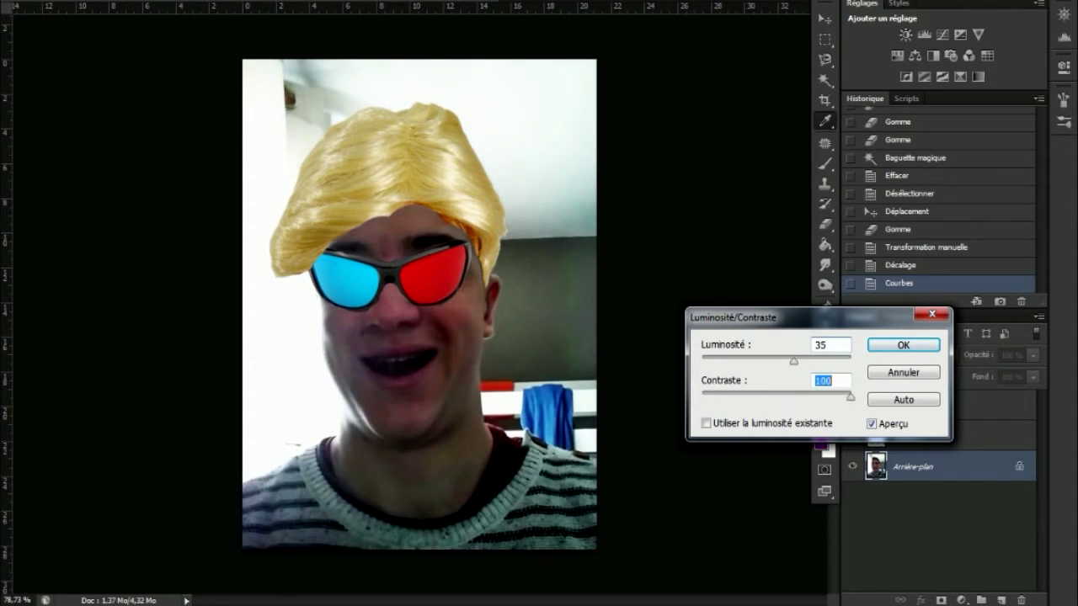
{"action": "key", "text": "Return"}
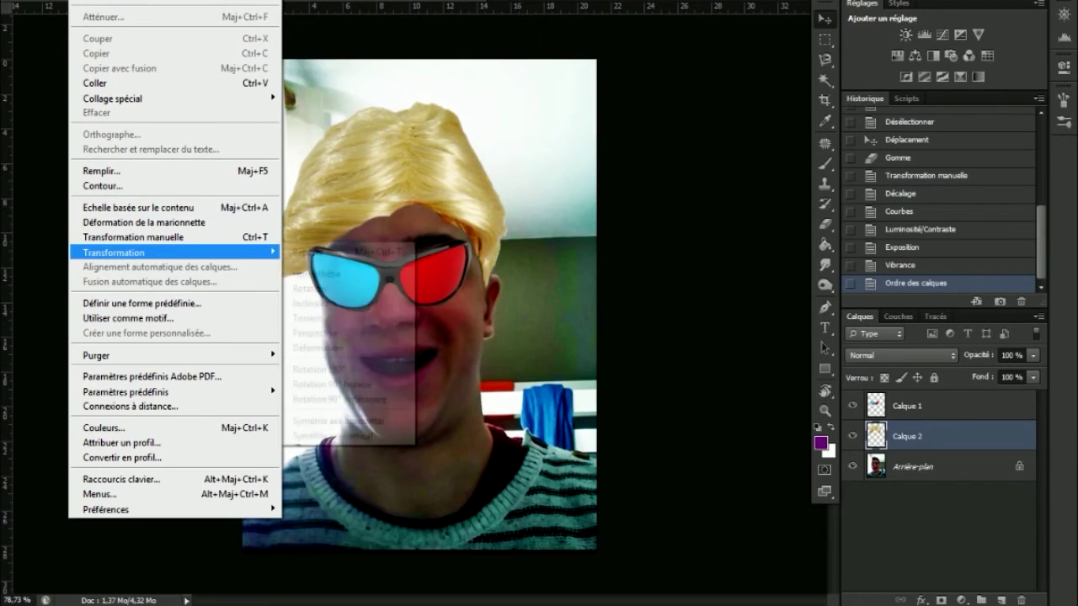
- Flip the wig horizontally, then reposition and stretch it over the head
{"action": "left_click", "coordinate": [346, 420]}
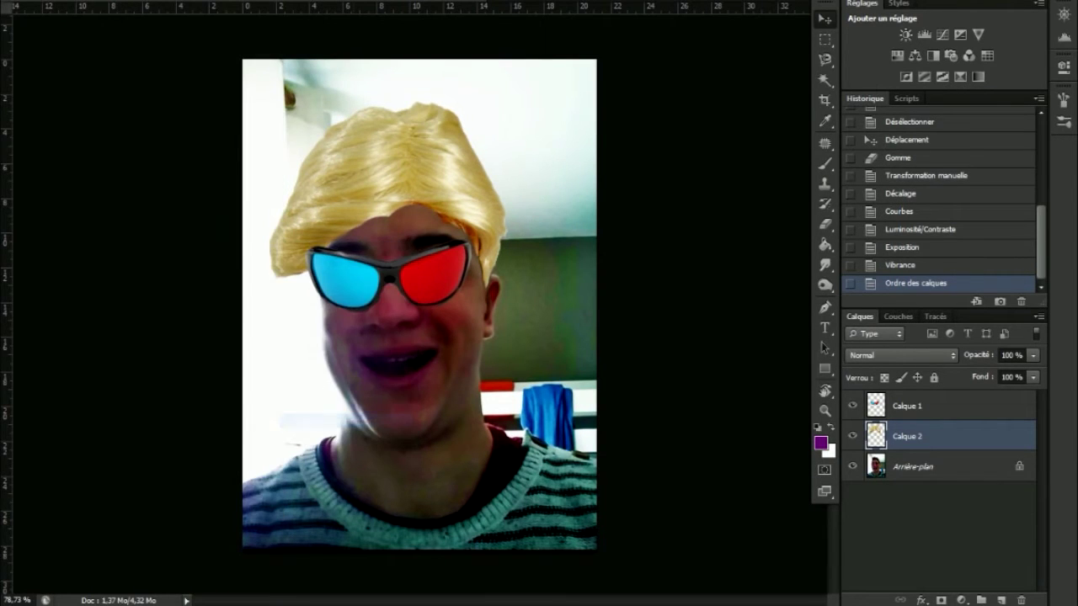
{"action": "left_click_drag", "start_coordinate": [411, 124], "coordinate": [429, 148]}
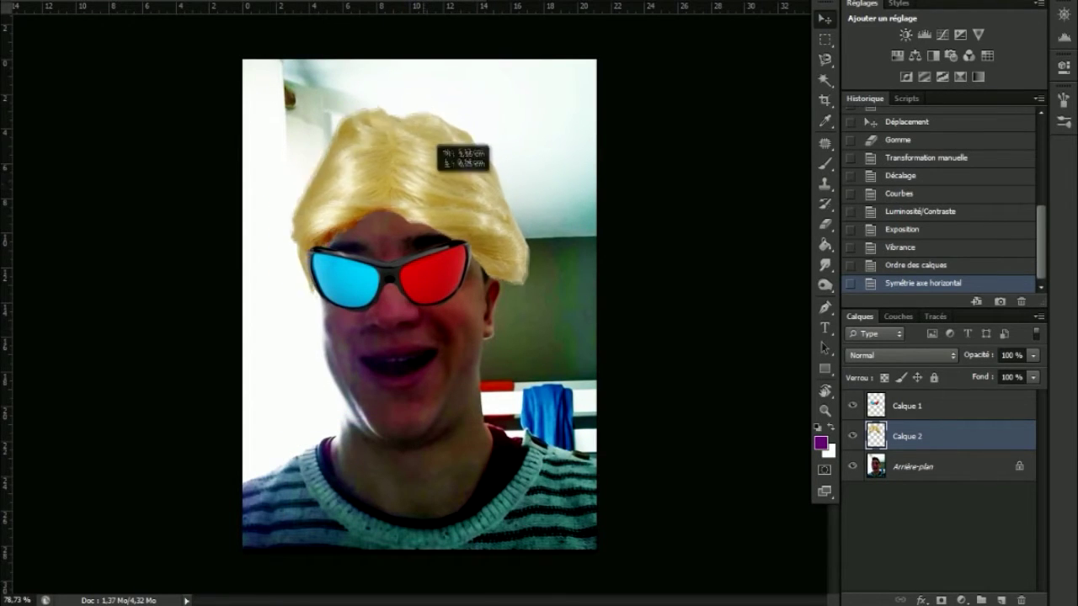
{"action": "left_click_drag", "start_coordinate": [429, 148], "coordinate": [411, 92]}
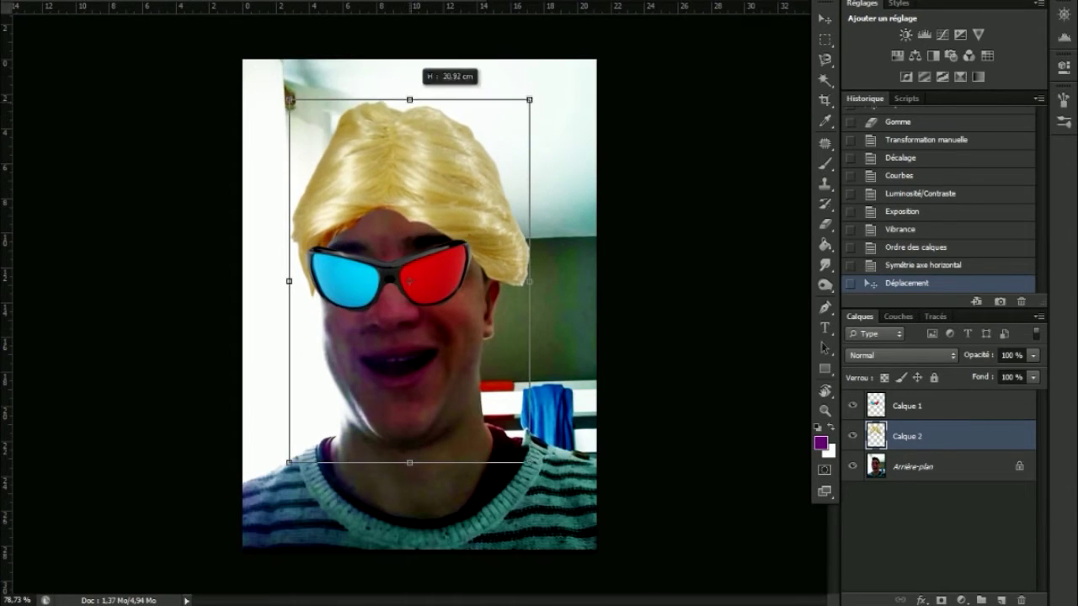
{"action": "left_click_drag", "start_coordinate": [454, 168], "coordinate": [464, 187]}
{"action": "left_click_drag", "start_coordinate": [411, 287], "coordinate": [415, 292]}
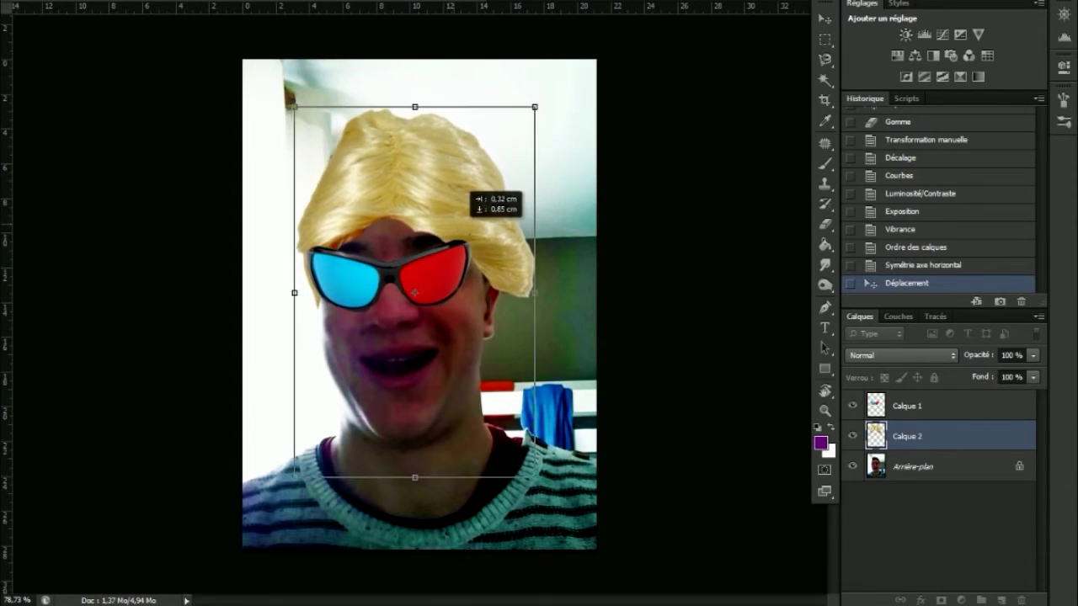
{"action": "left_click_drag", "start_coordinate": [509, 126], "coordinate": [480, 136]}
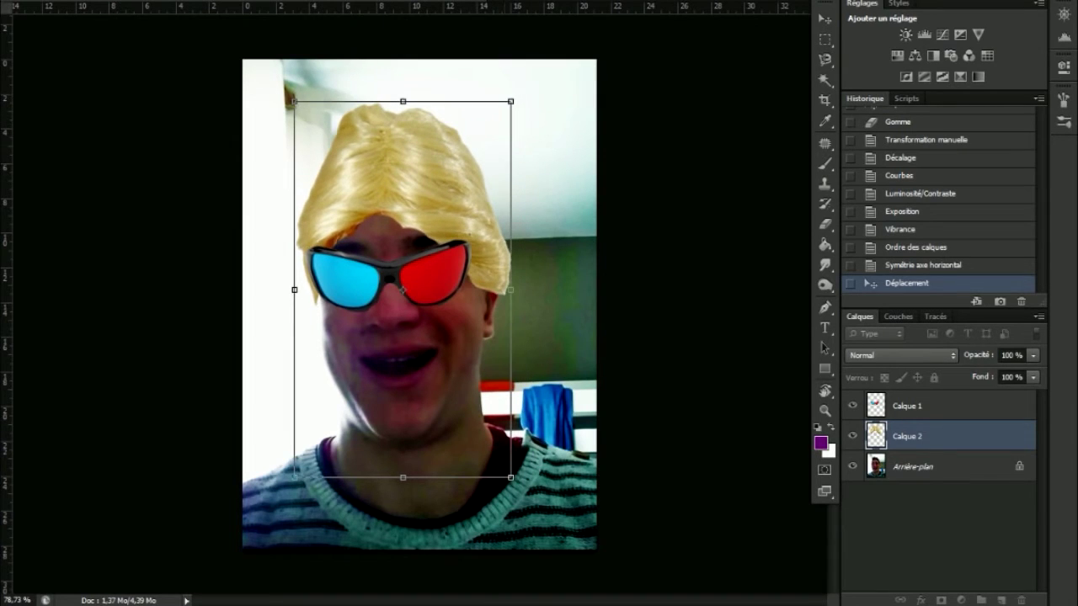
{"action": "left_click_drag", "start_coordinate": [412, 108], "coordinate": [412, 119]}
- Widen, tilt and reshape the wig to fit the head, then apply the transform
{"action": "left_click_drag", "start_coordinate": [305, 120], "coordinate": [287, 119]}
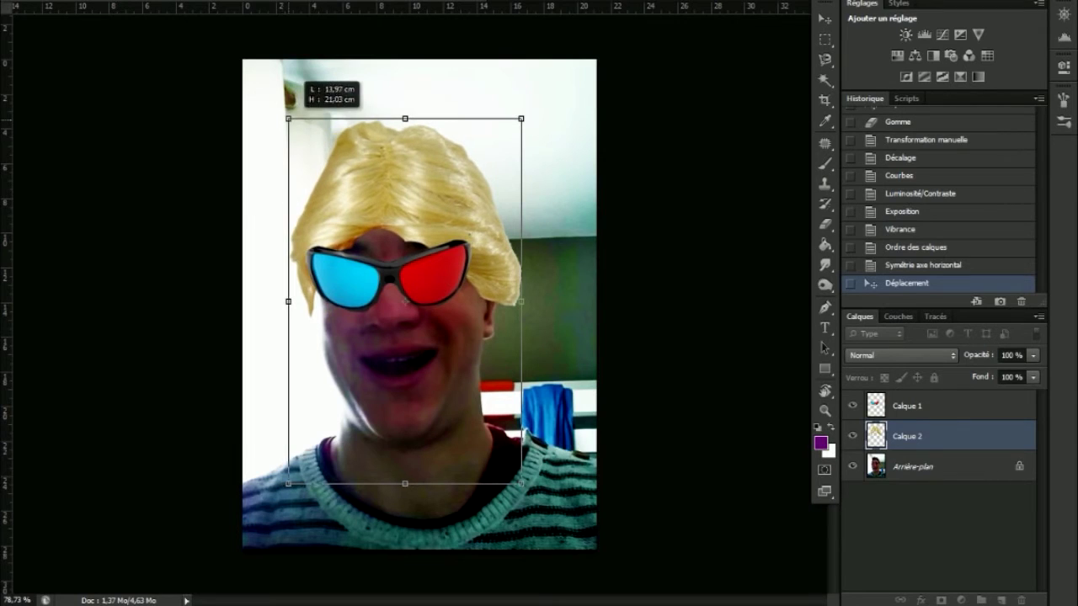
{"action": "left_click_drag", "start_coordinate": [532, 126], "coordinate": [527, 112]}
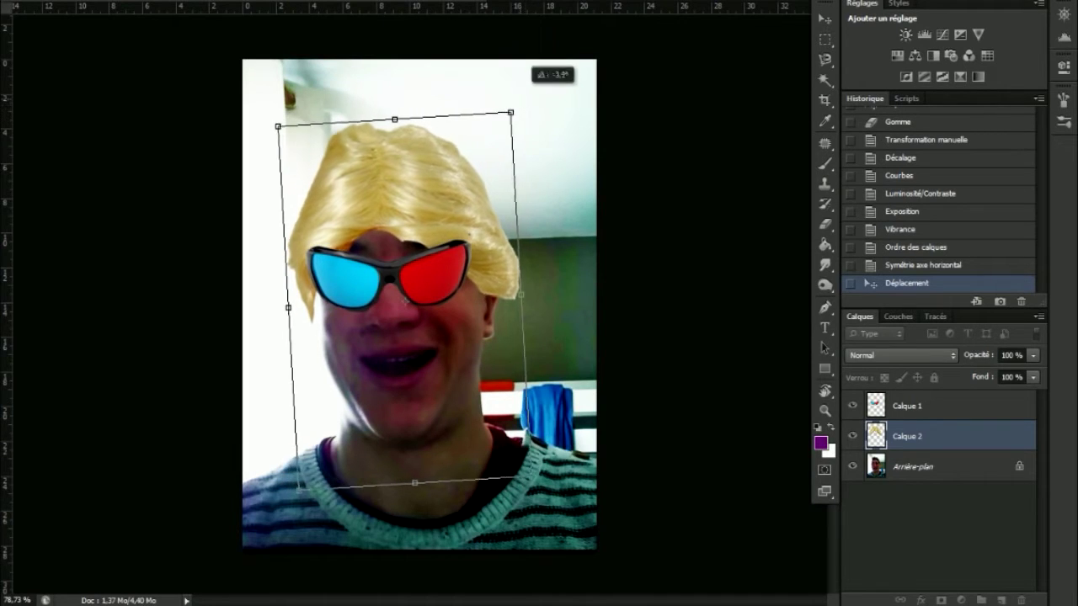
{"action": "left_click_drag", "start_coordinate": [409, 299], "coordinate": [410, 292]}
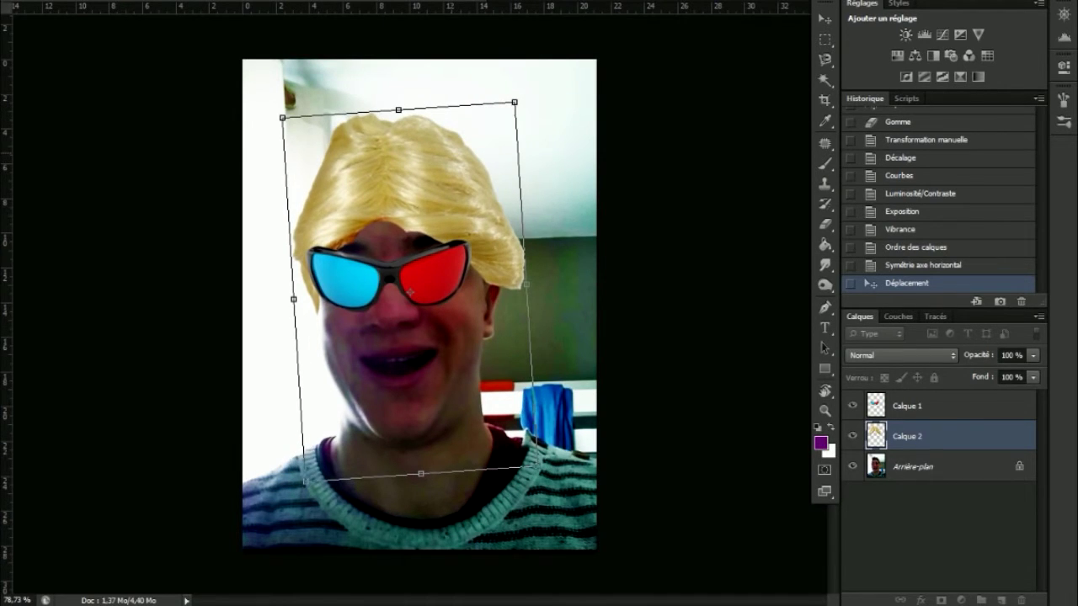
{"action": "left_click_drag", "start_coordinate": [539, 84], "coordinate": [529, 71]}
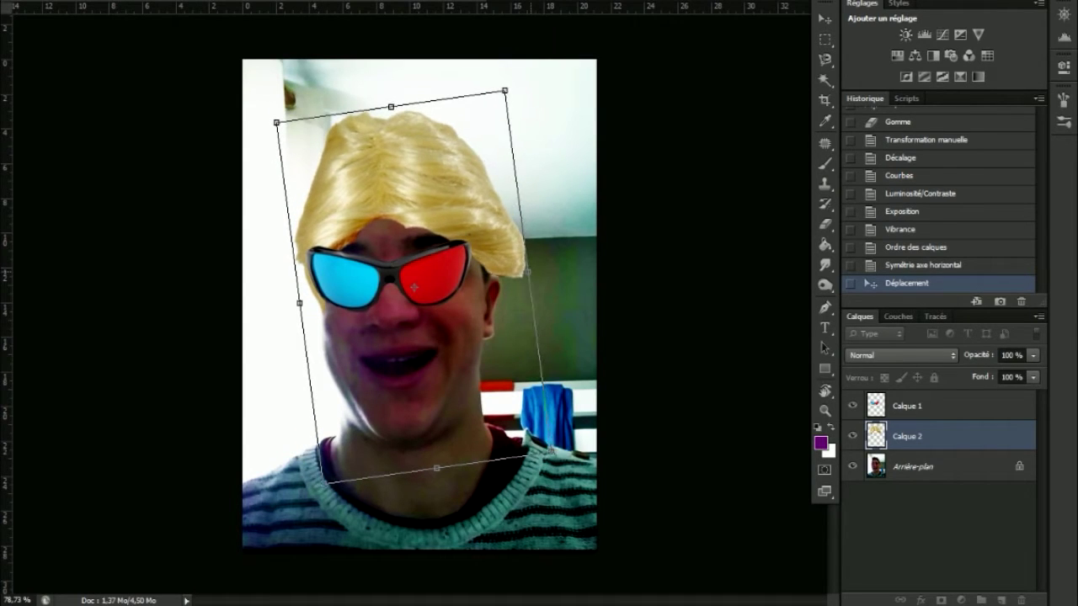
{"action": "left_click_drag", "start_coordinate": [532, 271], "coordinate": [519, 271]}
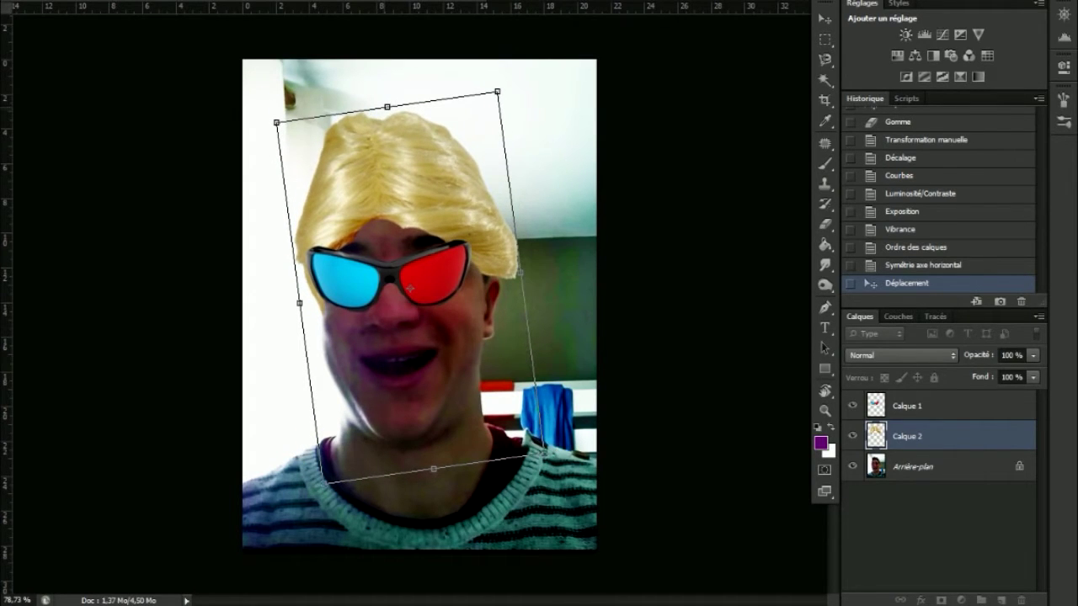
{"action": "left_click_drag", "start_coordinate": [386, 107], "coordinate": [388, 119]}
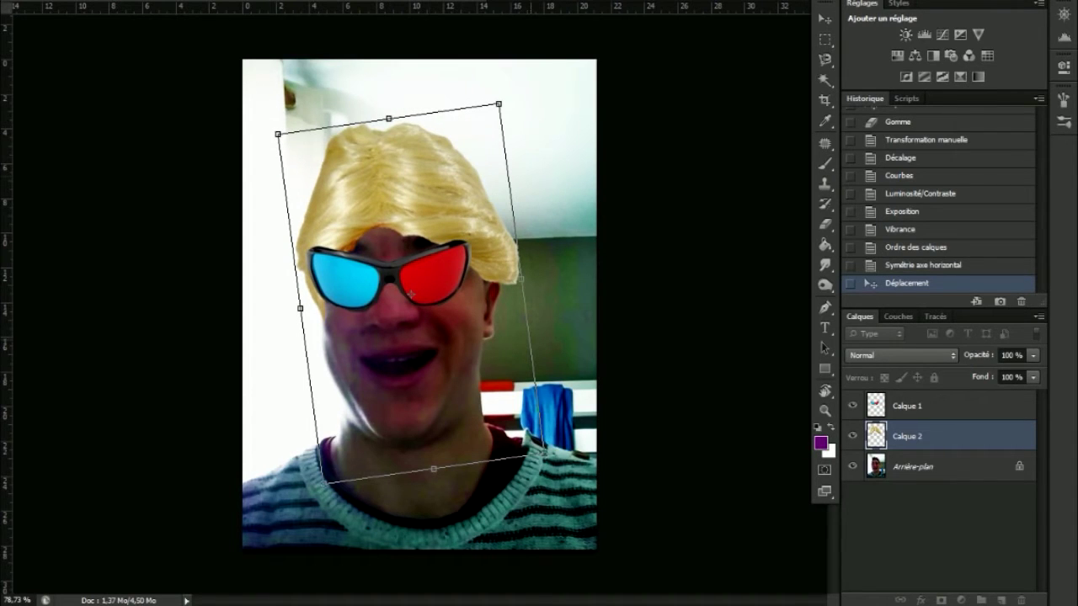
{"action": "left_click_drag", "start_coordinate": [543, 455], "coordinate": [545, 467]}
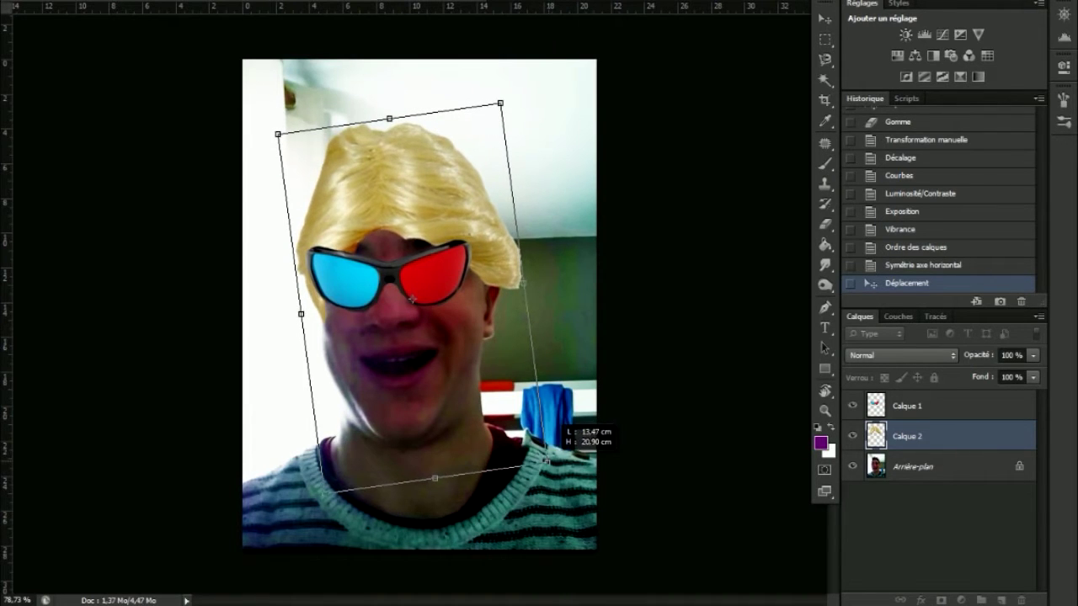
{"action": "key", "text": "Return"}
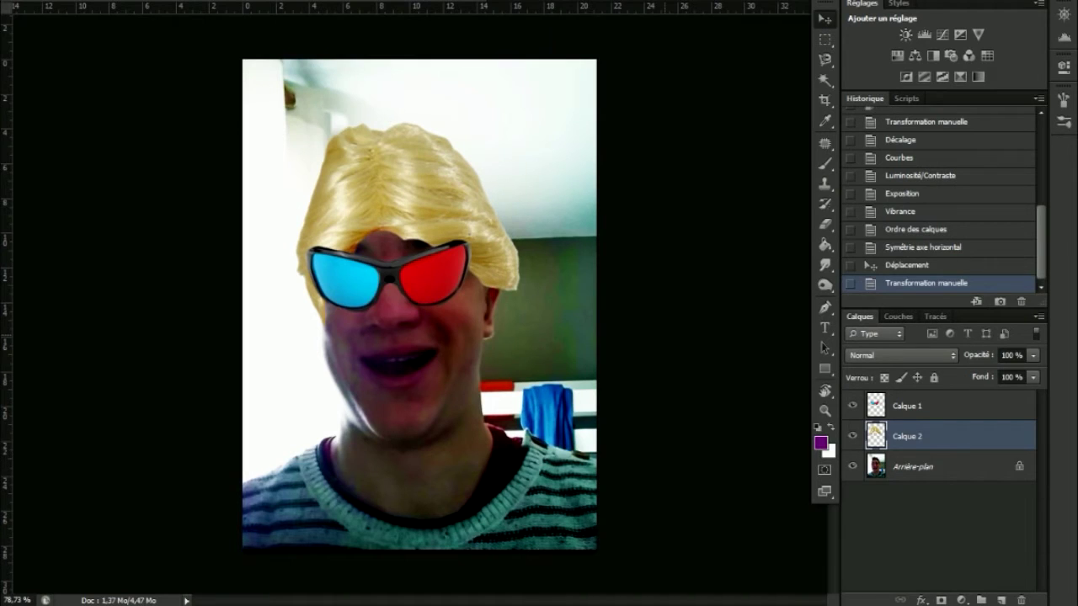
- Widen the wig toward the right with a second Free Transform
{"action": "key", "text": "ctrl+t"}
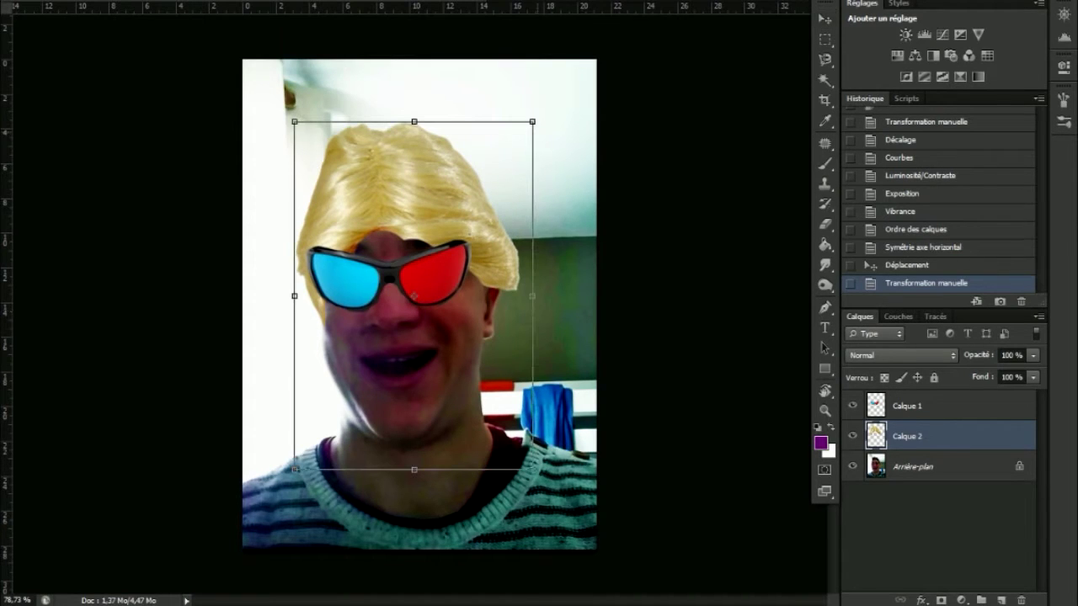
{"action": "left_click_drag", "start_coordinate": [527, 120], "coordinate": [550, 123]}
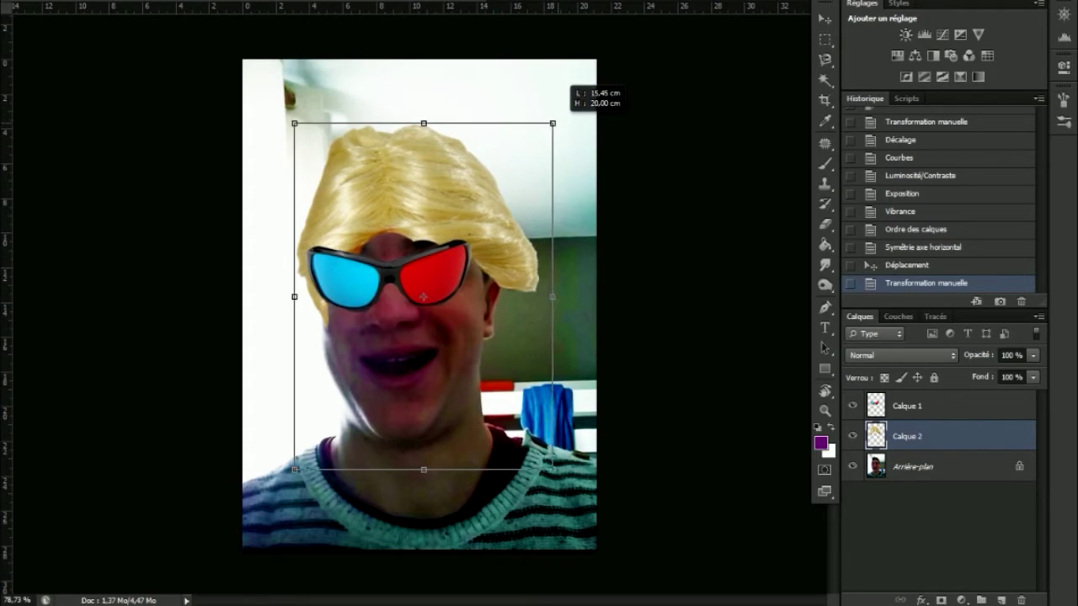
{"action": "key", "text": "Return"}
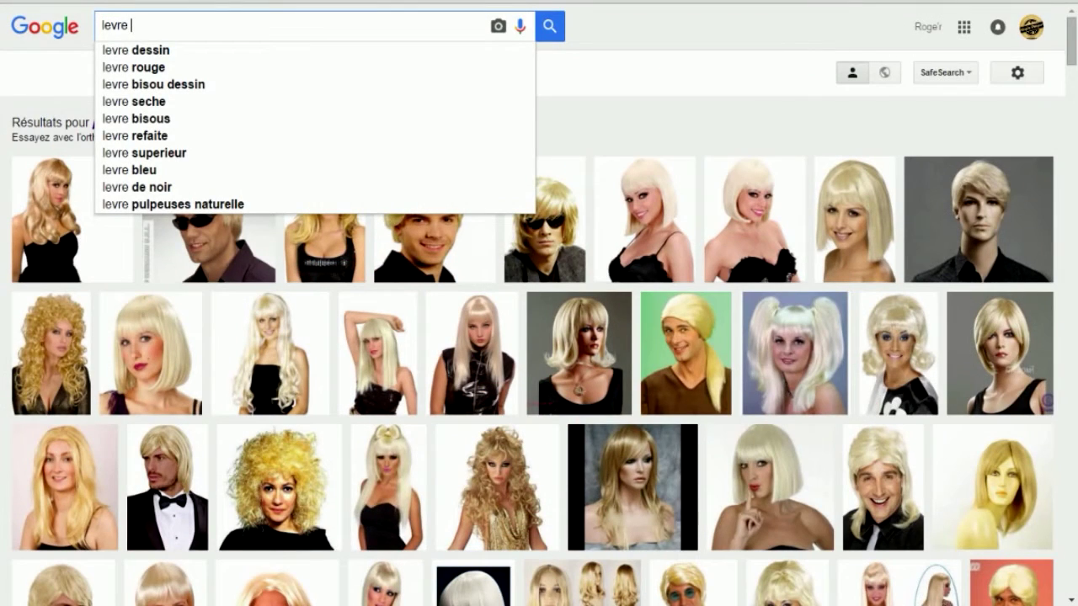
- Search images for 'levre rouge' and copy the glossy open-mouth red lips picture
{"action": "type", "text": "rouge"}
{"action": "key", "text": "Return"}
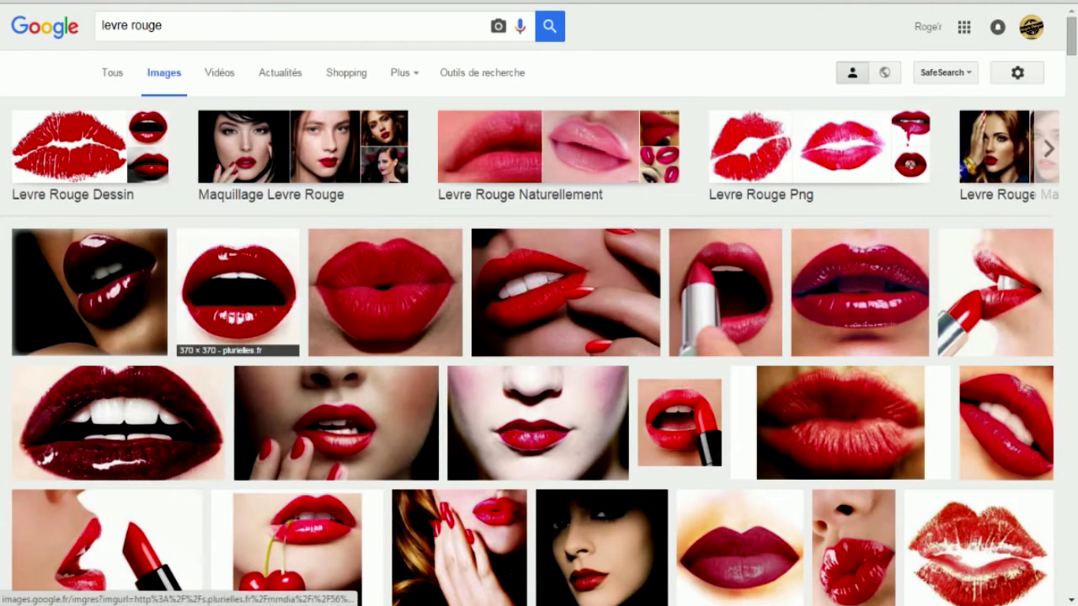
{"action": "left_click", "coordinate": [237, 291]}
{"action": "right_click", "coordinate": [394, 289]}
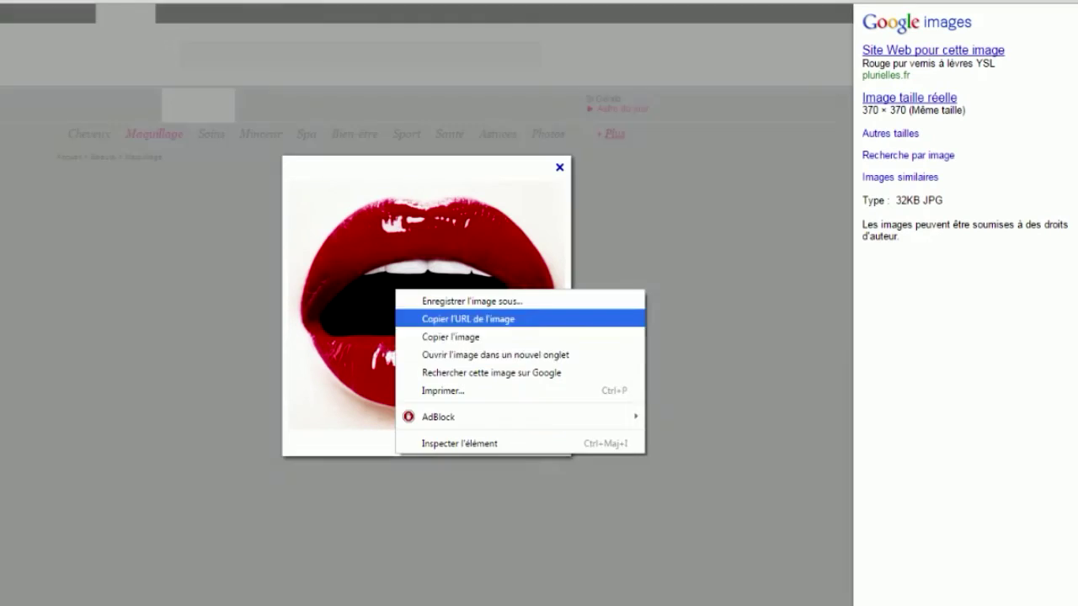
{"action": "left_click", "coordinate": [433, 337]}
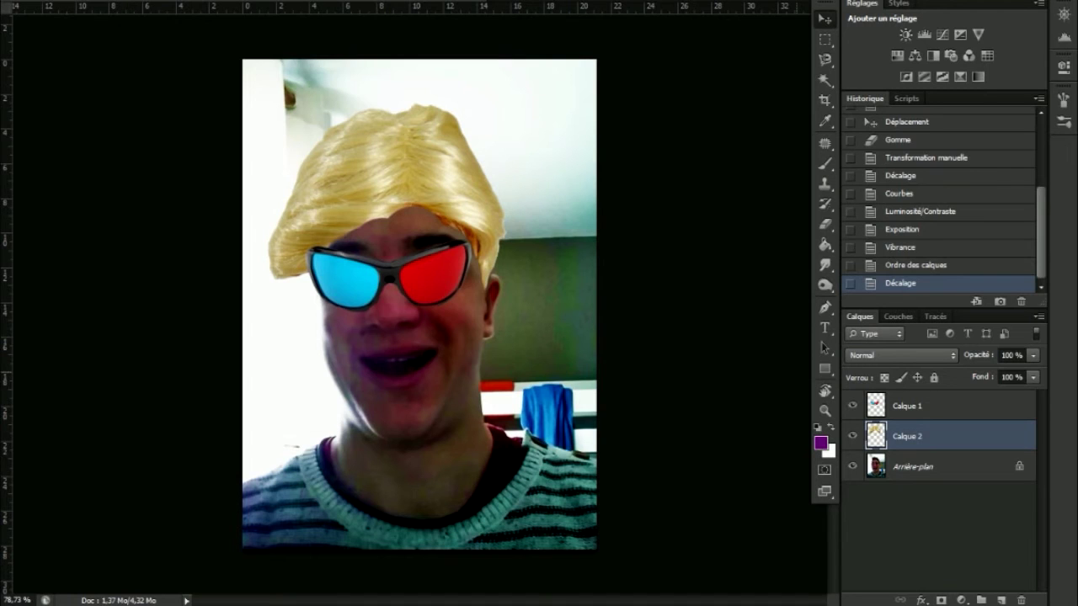
- Paste the red lips over the mouth and delete their white background
{"action": "key", "text": "ctrl+v"}
{"action": "left_click_drag", "start_coordinate": [412, 291], "coordinate": [425, 413]}
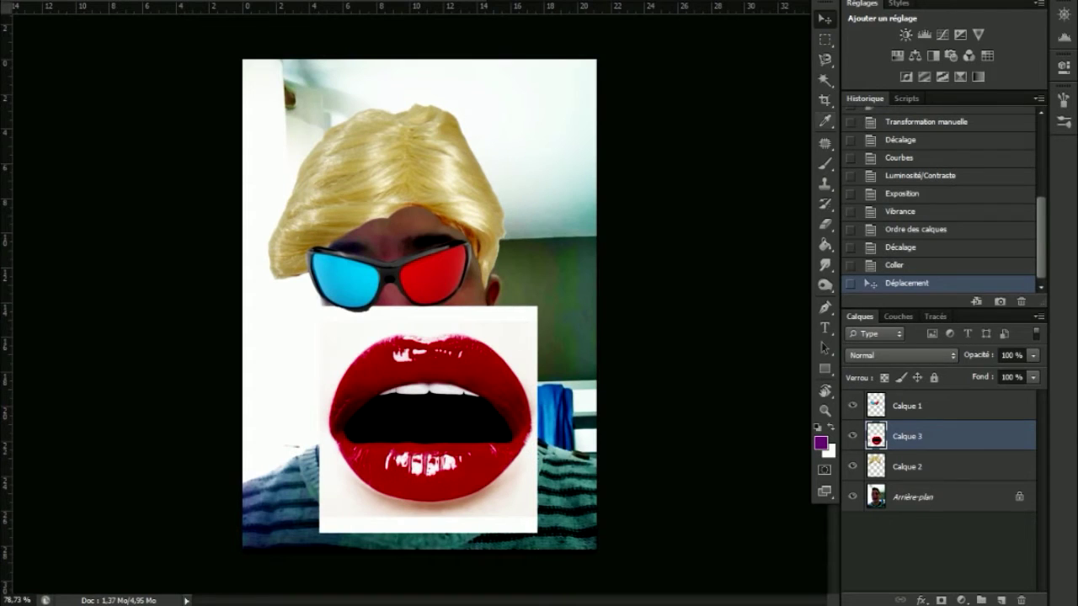
{"action": "key", "text": "w"}
{"action": "left_click", "coordinate": [505, 320]}
{"action": "key", "text": "Delete"}
{"action": "key", "text": "ctrl+d"}
- Erase the leftover white around the lips and over the sweater, then nudge the lips up
{"action": "left_click", "coordinate": [825, 224]}
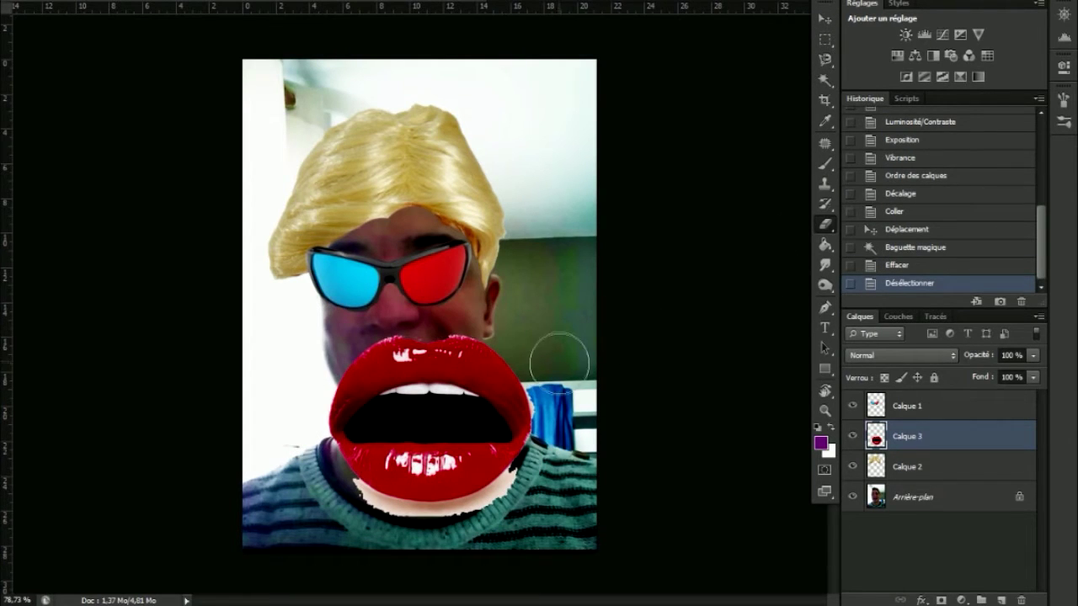
{"action": "left_click_drag", "start_coordinate": [555, 390], "coordinate": [367, 505]}
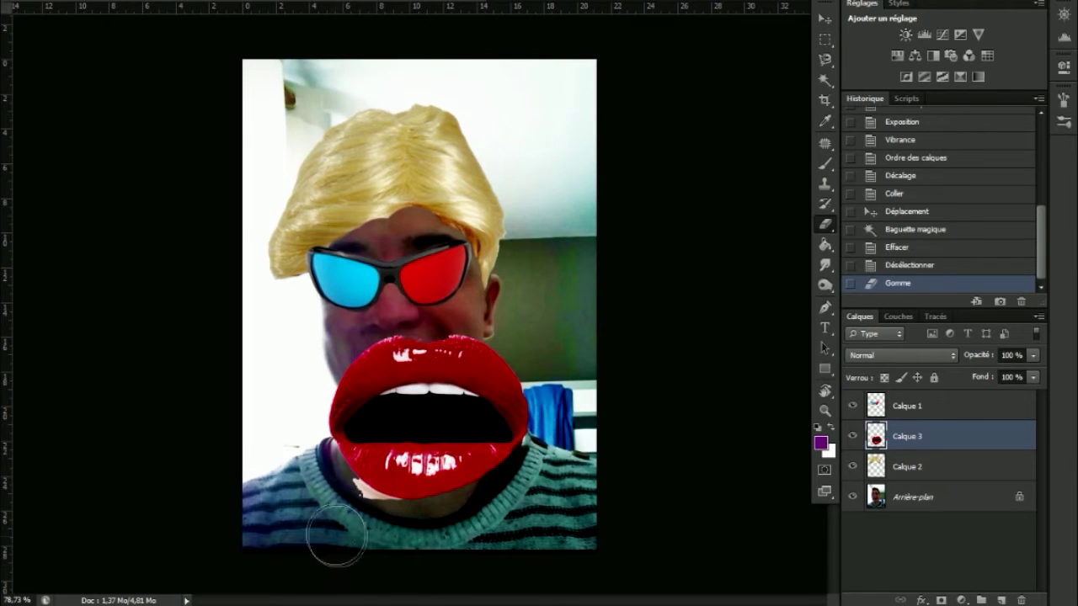
{"action": "key", "text": "ctrl+z"}
{"action": "mouse_move", "coordinate": [353, 496]}
{"action": "left_mouse_down"}
{"action": "mouse_move", "coordinate": [413, 505]}
{"action": "mouse_move", "coordinate": [509, 484]}
{"action": "mouse_move", "coordinate": [494, 518]}
{"action": "left_mouse_up"}
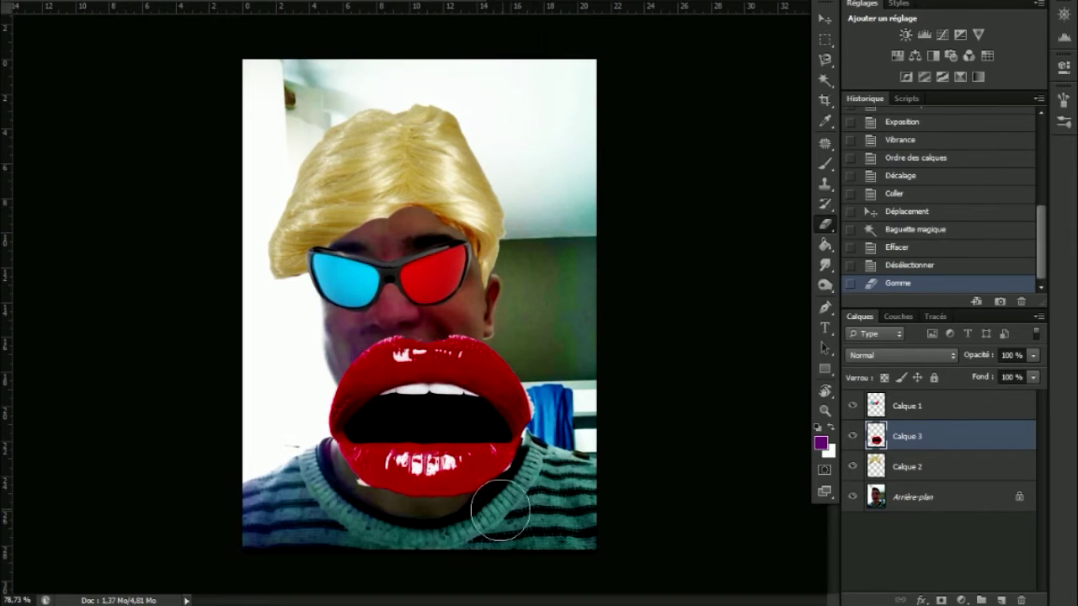
{"action": "mouse_move", "coordinate": [562, 392]}
{"action": "left_mouse_down"}
{"action": "mouse_move", "coordinate": [572, 436]}
{"action": "mouse_move", "coordinate": [550, 363]}
{"action": "left_mouse_up"}
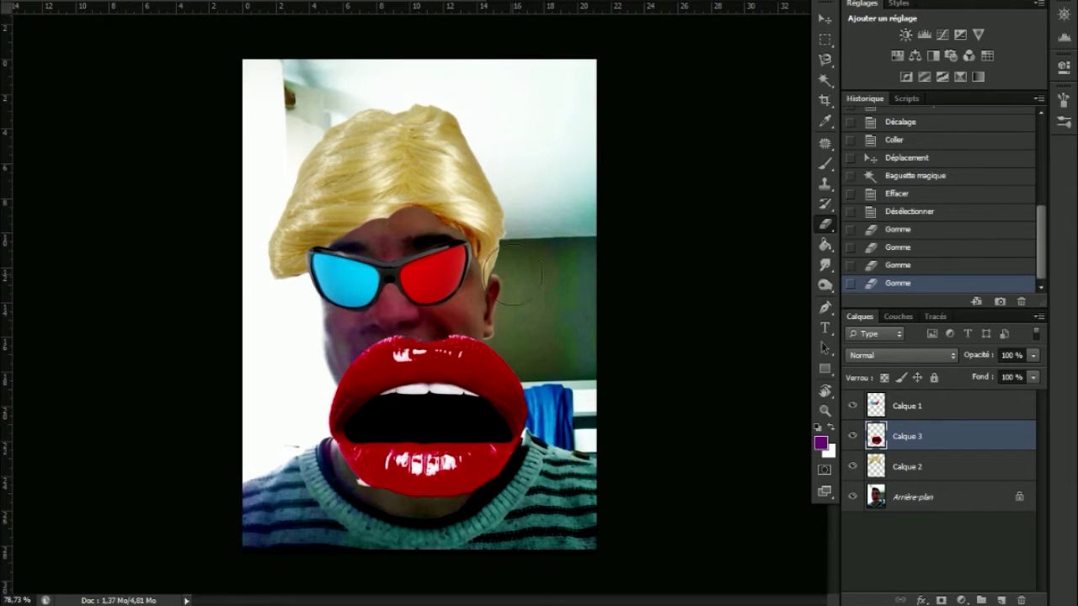
{"action": "left_click_drag", "start_coordinate": [548, 303], "coordinate": [539, 320]}
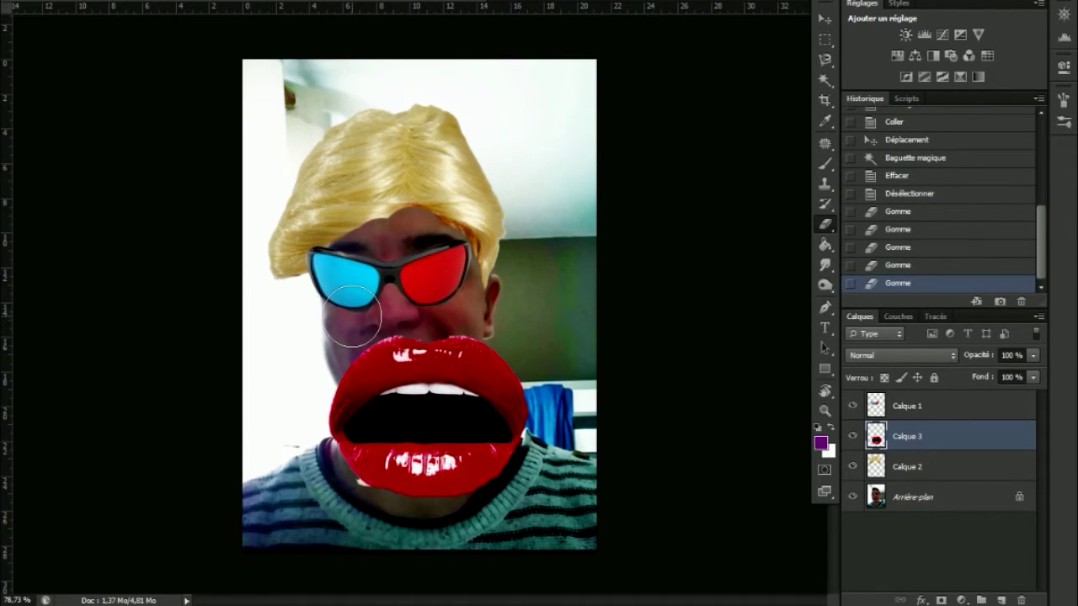
{"action": "left_click_drag", "start_coordinate": [348, 346], "coordinate": [345, 375]}
{"action": "left_click_drag", "start_coordinate": [345, 484], "coordinate": [317, 559]}
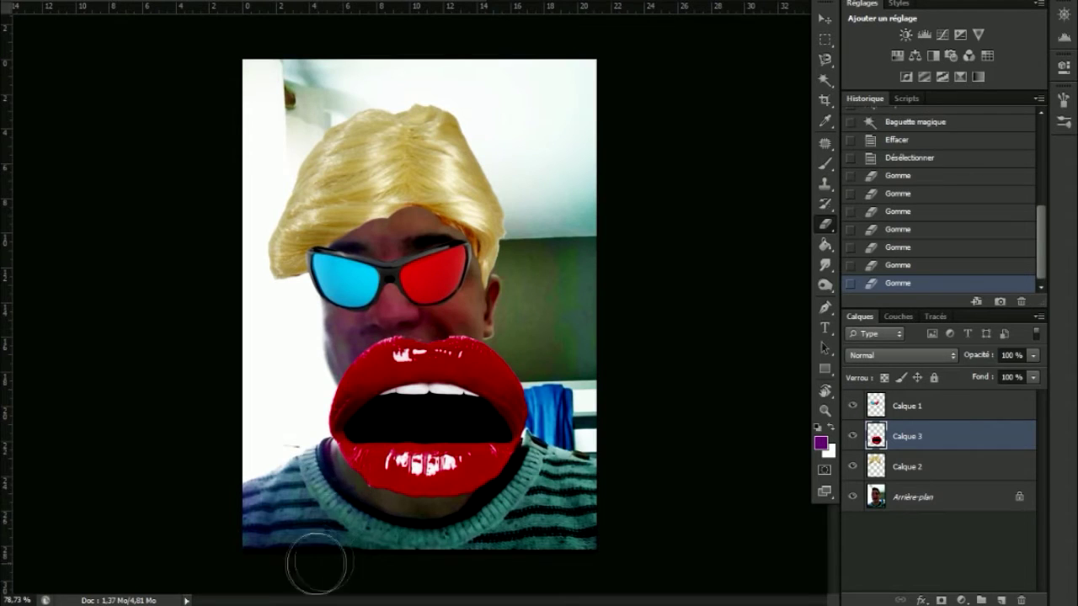
{"action": "left_click_drag", "start_coordinate": [356, 510], "coordinate": [406, 574]}
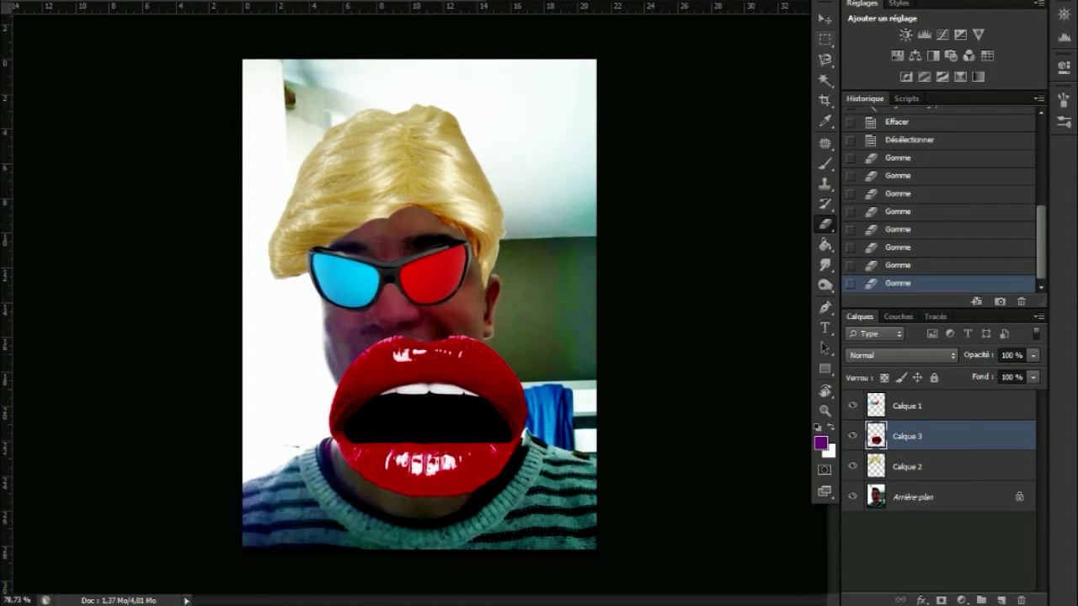
{"action": "left_click", "coordinate": [825, 19]}
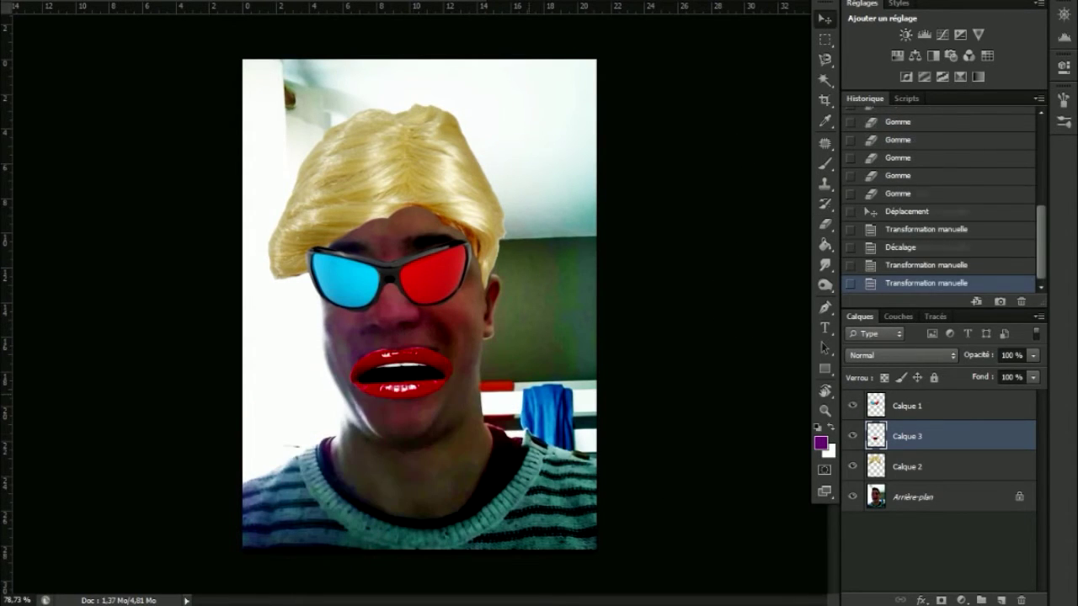
{"action": "key", "text": "Up"}
{"action": "key", "text": "Up"}
{"action": "key", "text": "Up"}
{"action": "key", "text": "Up"}
{"action": "key", "text": "Up"}
{"action": "key", "text": "Up"}
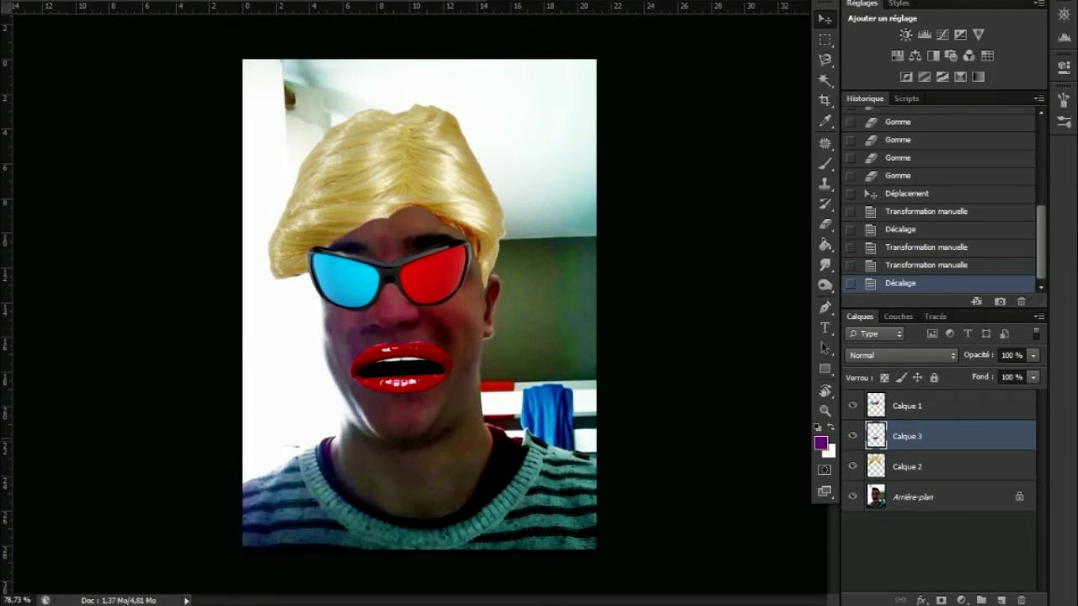
- Widen the 3D glasses on Calque 1 to the right and nudge them a few pixels left
{"action": "key", "text": "alt+bracketright"}
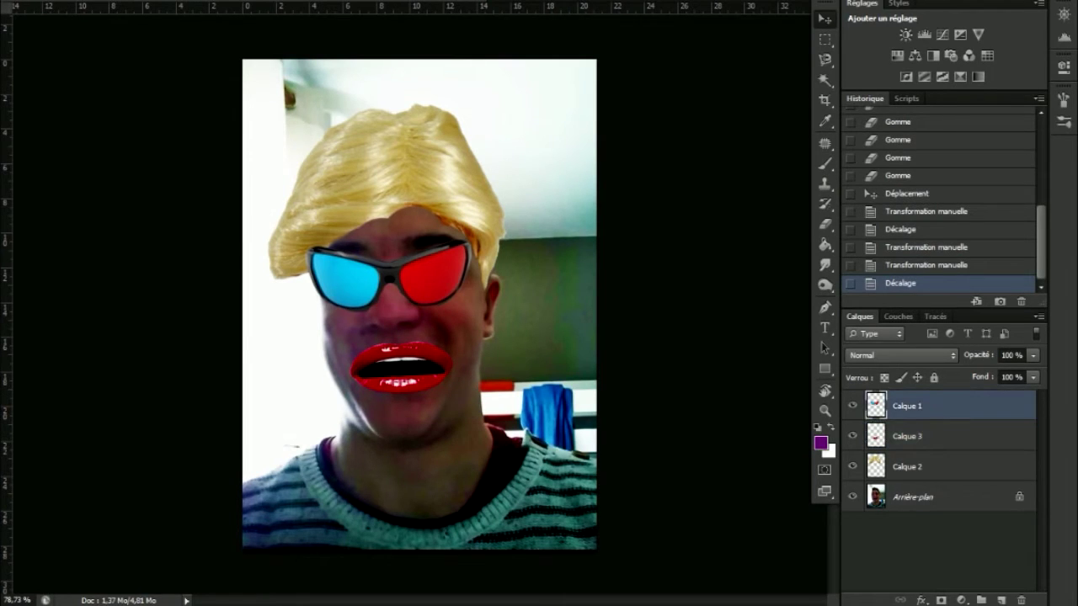
{"action": "key", "text": "ctrl+t"}
{"action": "left_click_drag", "start_coordinate": [473, 269], "coordinate": [485, 270]}
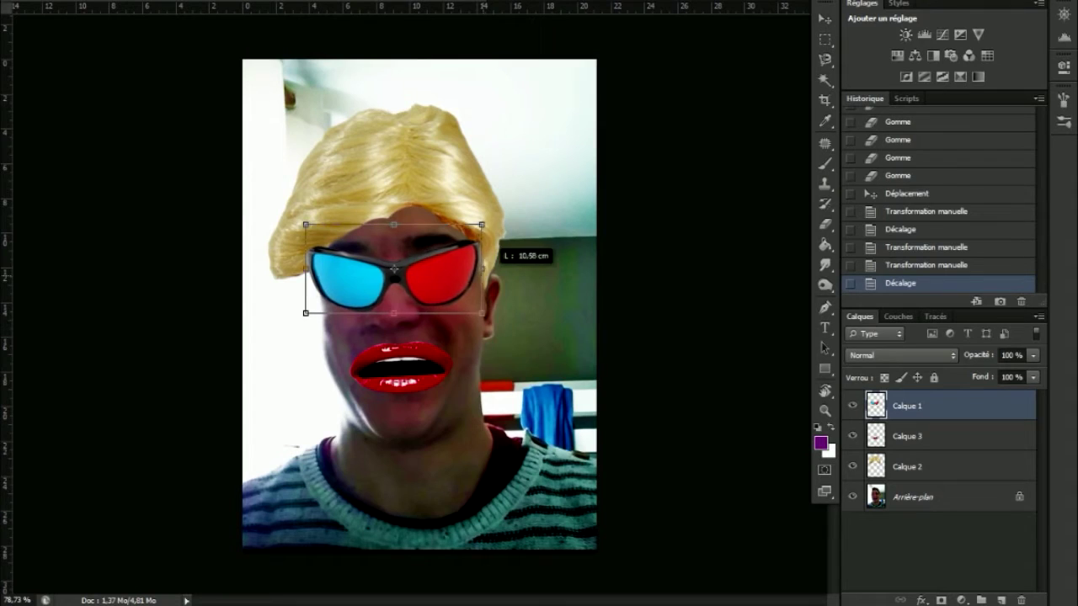
{"action": "key", "text": "Return"}
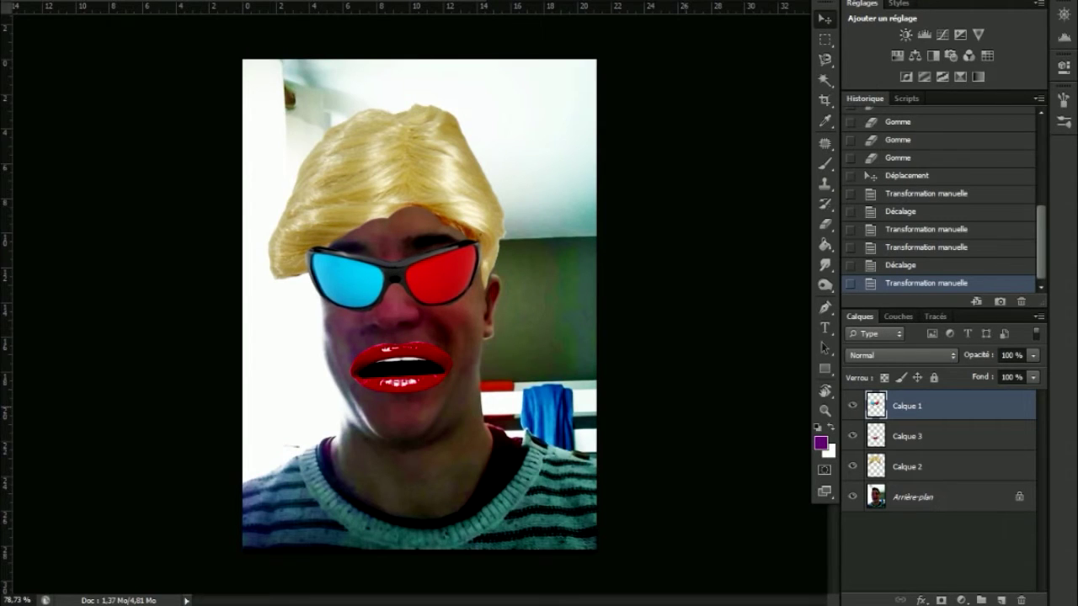
{"action": "key", "text": "Left"}
{"action": "key", "text": "Left"}
{"action": "key", "text": "Left"}
{"action": "key", "text": "Left"}
{"action": "key", "text": "Left"}
{"action": "key", "text": "Left"}
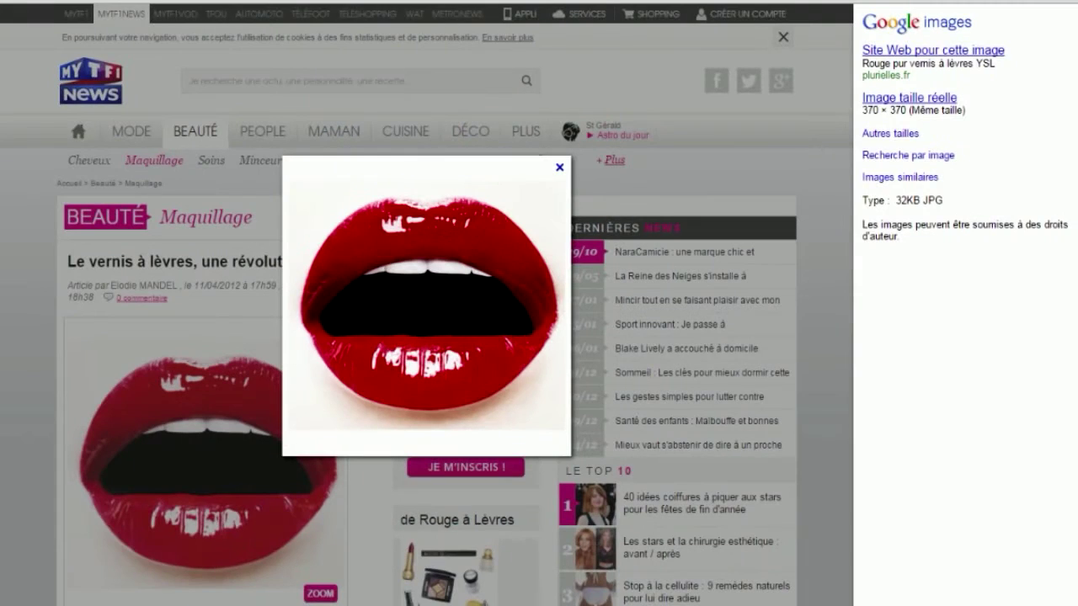
- Search images for 'pikachu', copy the first standing Pikachu and paste it into the photo
{"action": "key", "text": "alt+Left"}
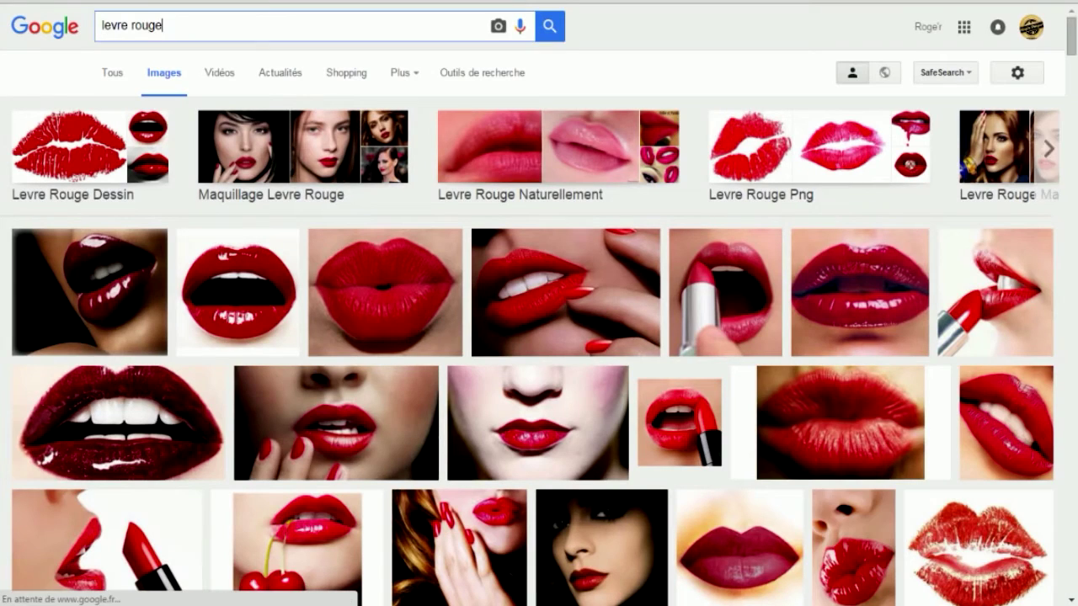
{"action": "type", "text": "pikac"}
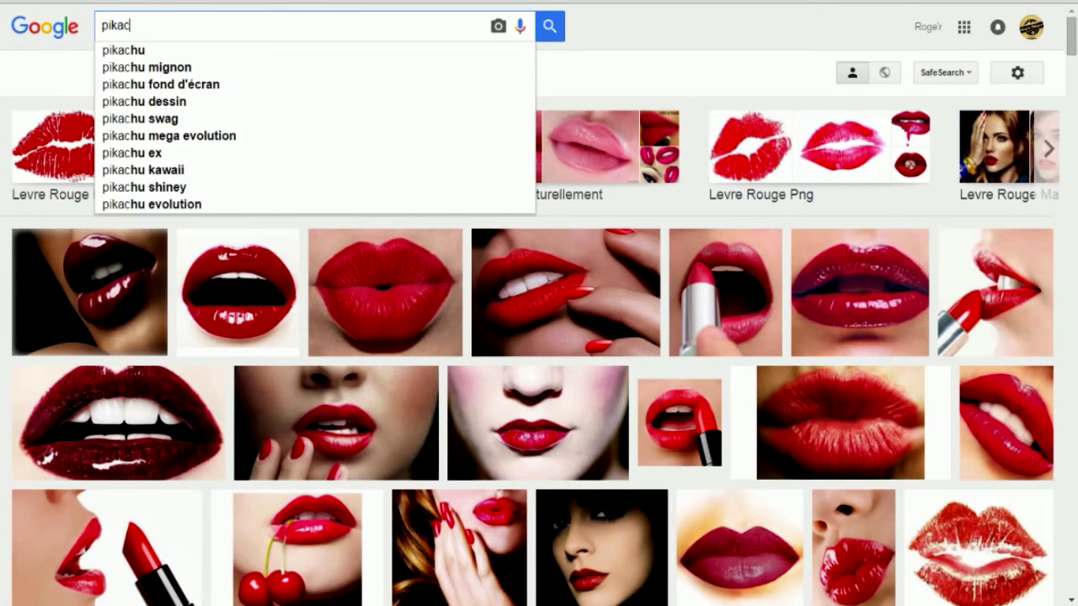
{"action": "type", "text": "hu"}
{"action": "key", "text": "Return"}
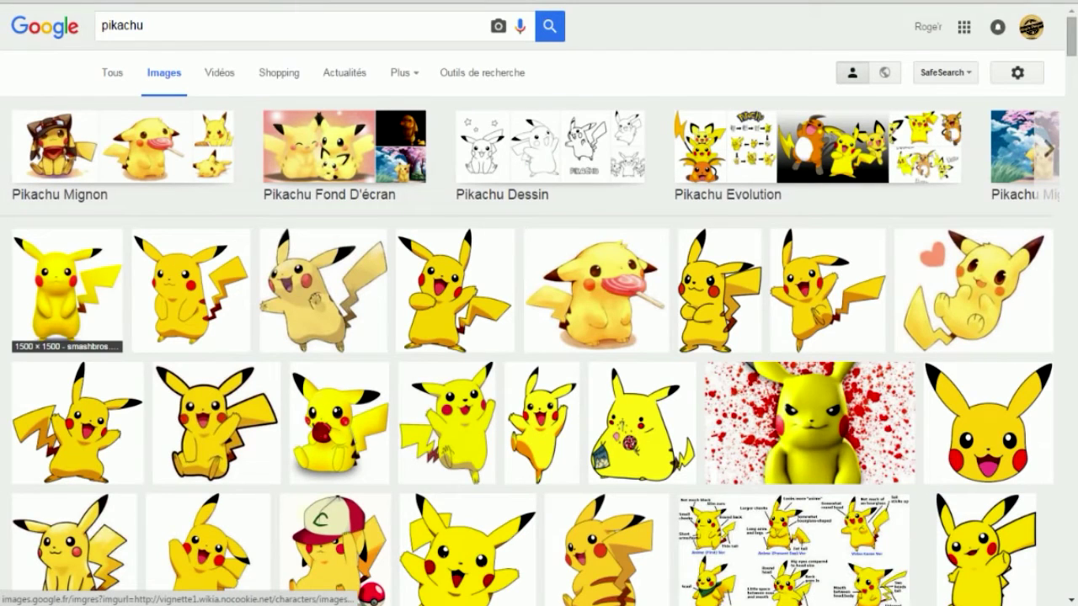
{"action": "left_click", "coordinate": [67, 286]}
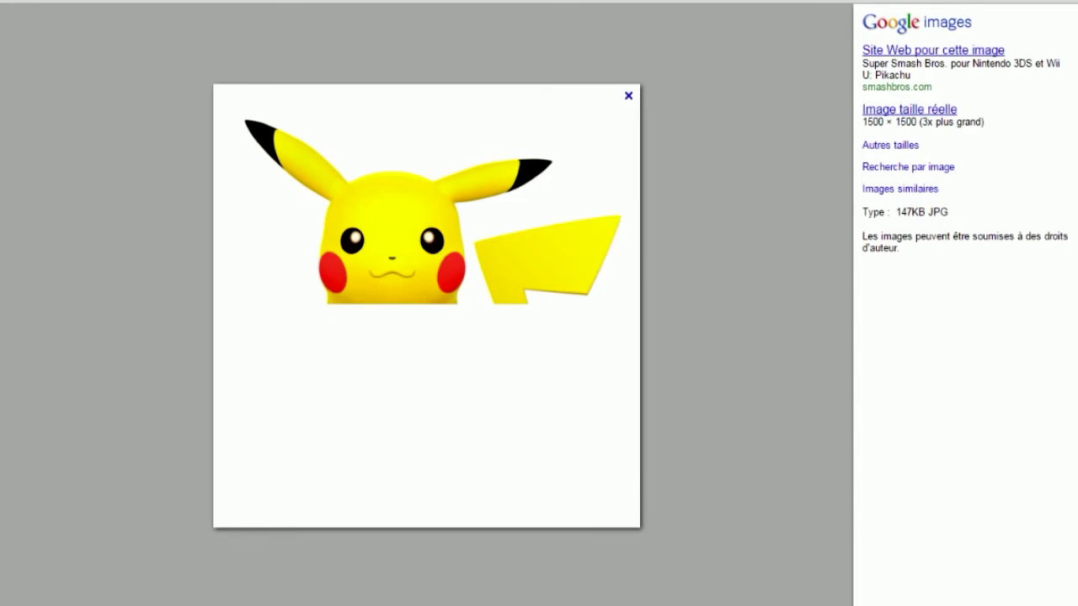
{"action": "right_click", "coordinate": [444, 345]}
{"action": "left_click", "coordinate": [505, 393]}
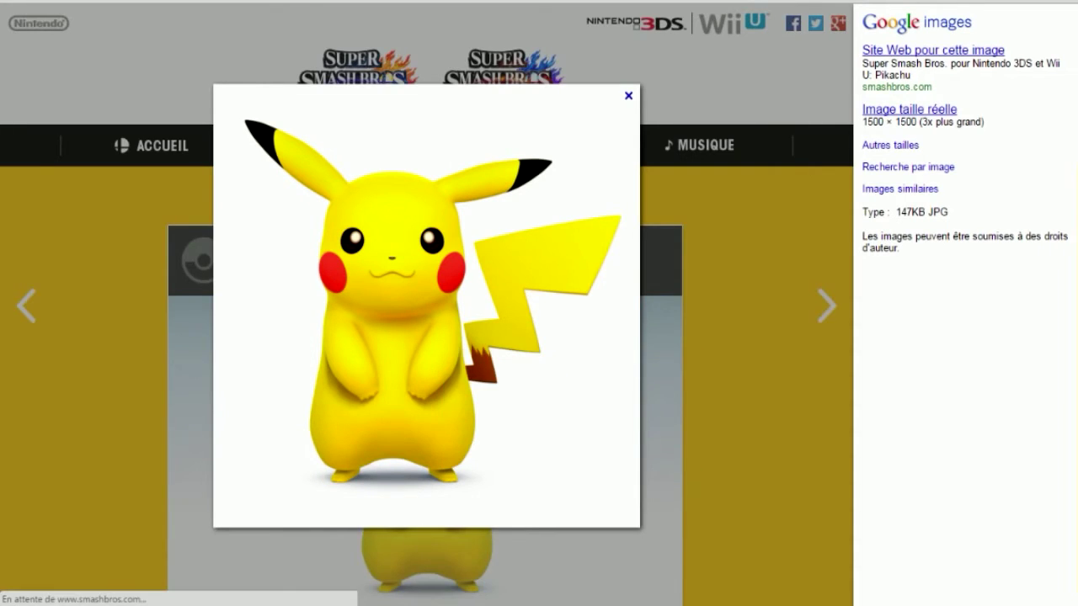
{"action": "key", "text": "ctrl+v"}
- Shrink the pasted Pikachu to a small size and place it right of the face
{"action": "left_click_drag", "start_coordinate": [514, 514], "coordinate": [284, 432]}
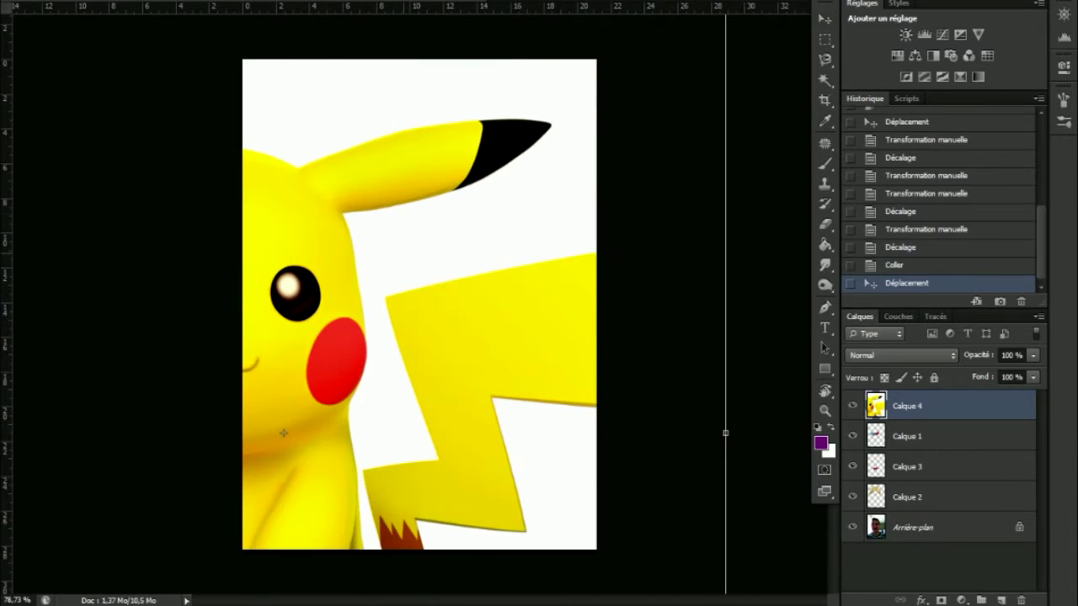
{"action": "key", "text": "ctrl+t"}
{"action": "left_click_drag", "start_coordinate": [674, 73], "coordinate": [290, 537]}
{"action": "key", "text": "Return"}
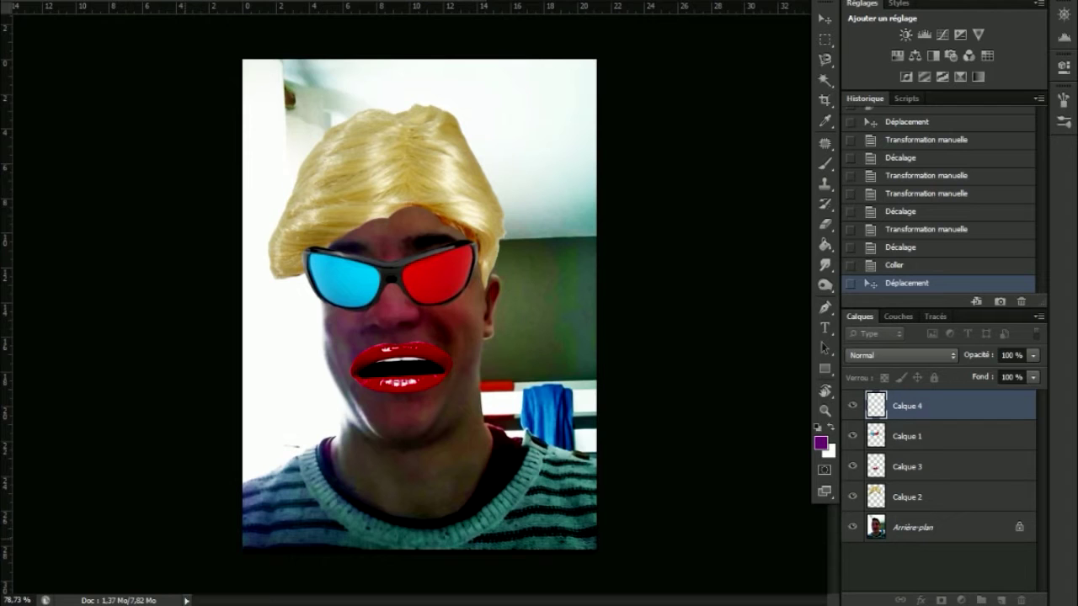
{"action": "mouse_move", "coordinate": [232, 564]}
{"action": "left_mouse_down"}
{"action": "mouse_move", "coordinate": [312, 445]}
{"action": "mouse_move", "coordinate": [627, 118]}
{"action": "mouse_move", "coordinate": [264, 486]}
{"action": "mouse_move", "coordinate": [549, 329]}
{"action": "left_mouse_up"}
{"action": "left_click_drag", "start_coordinate": [520, 392], "coordinate": [538, 373]}
{"action": "key", "text": "Return"}
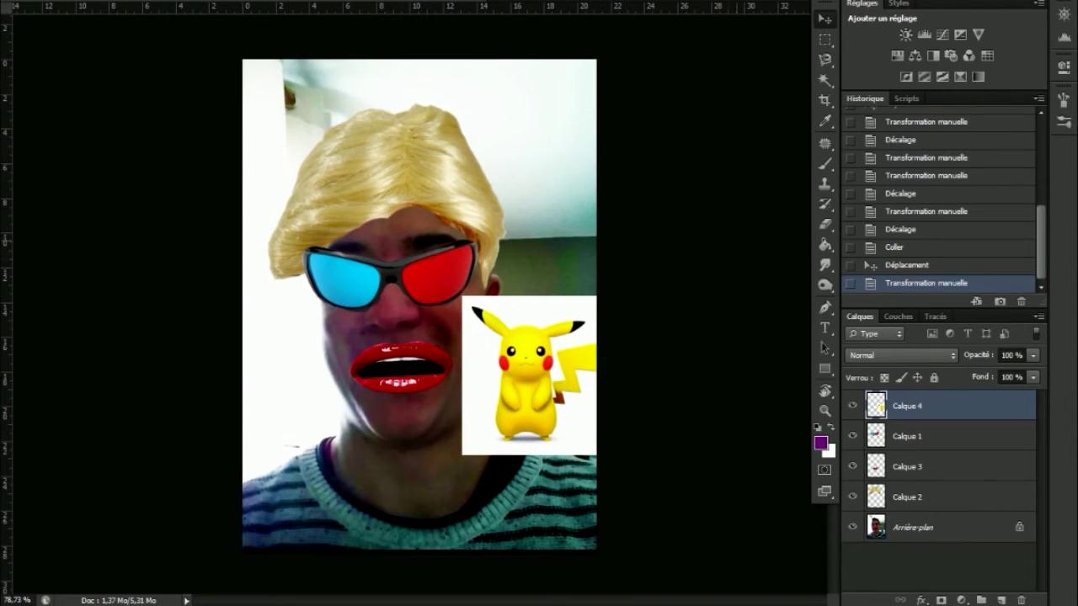
- Delete Pikachu's white background and shift it slightly left and up
{"action": "left_click", "coordinate": [826, 80]}
{"action": "left_click", "coordinate": [475, 308]}
{"action": "key", "text": "Delete"}
{"action": "key", "text": "ctrl+d"}
{"action": "left_click_drag", "start_coordinate": [505, 330], "coordinate": [470, 314]}
- Delete the white strip beside Pikachu and the white remnants near its feet
{"action": "key", "text": "w"}
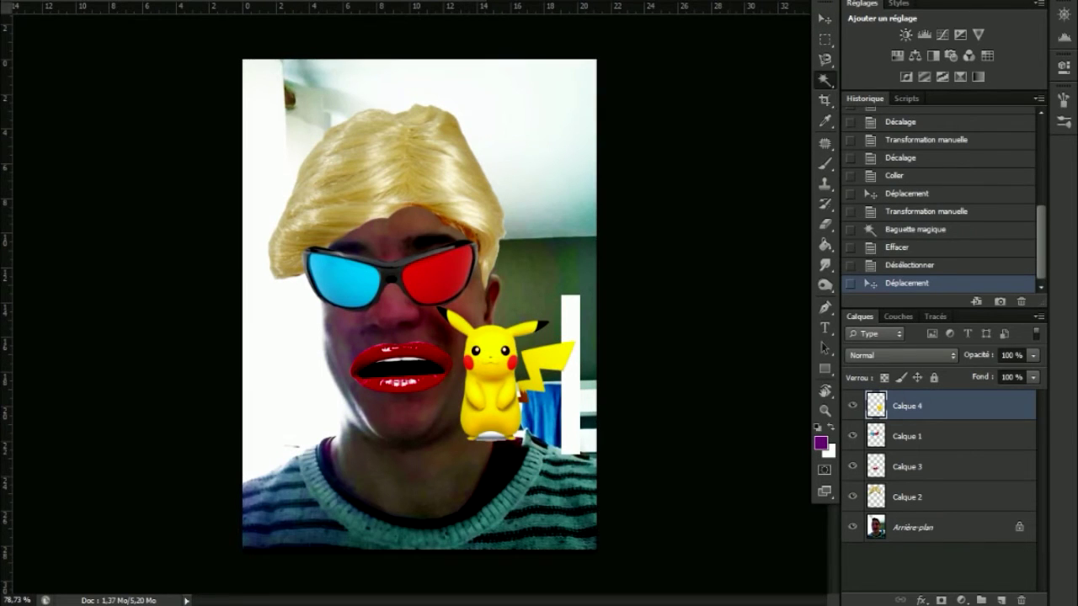
{"action": "left_click", "coordinate": [570, 374]}
{"action": "key", "text": "Delete"}
{"action": "key", "text": "ctrl+d"}
{"action": "left_click", "coordinate": [505, 432]}
{"action": "key", "text": "Delete"}
{"action": "key", "text": "ctrl+d"}
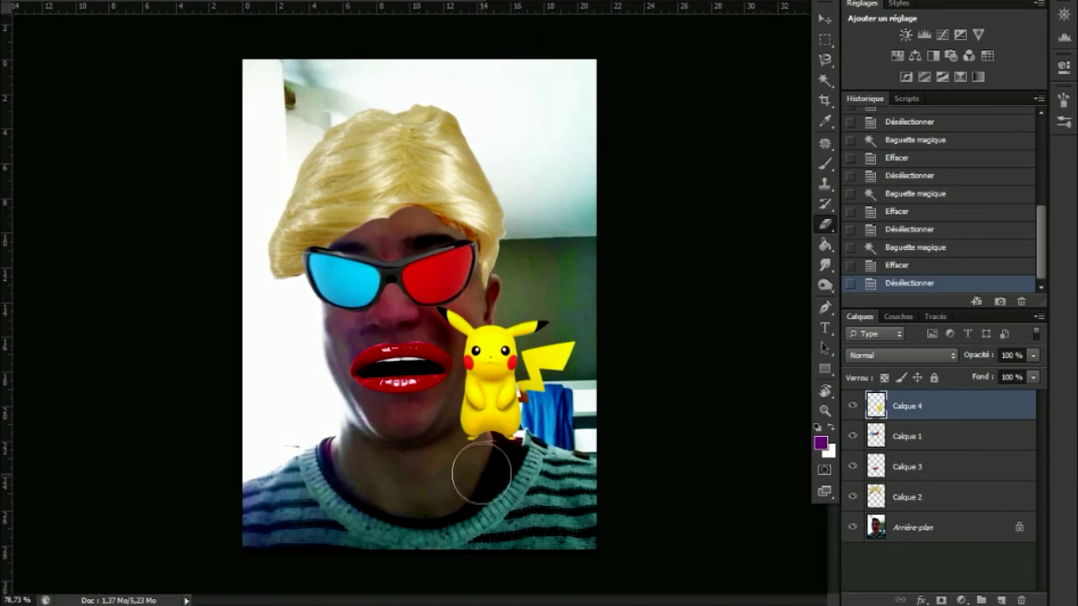
- Erase leftover background by Pikachu's feet and move it lower on the right side
{"action": "left_click_drag", "start_coordinate": [484, 463], "coordinate": [490, 469]}
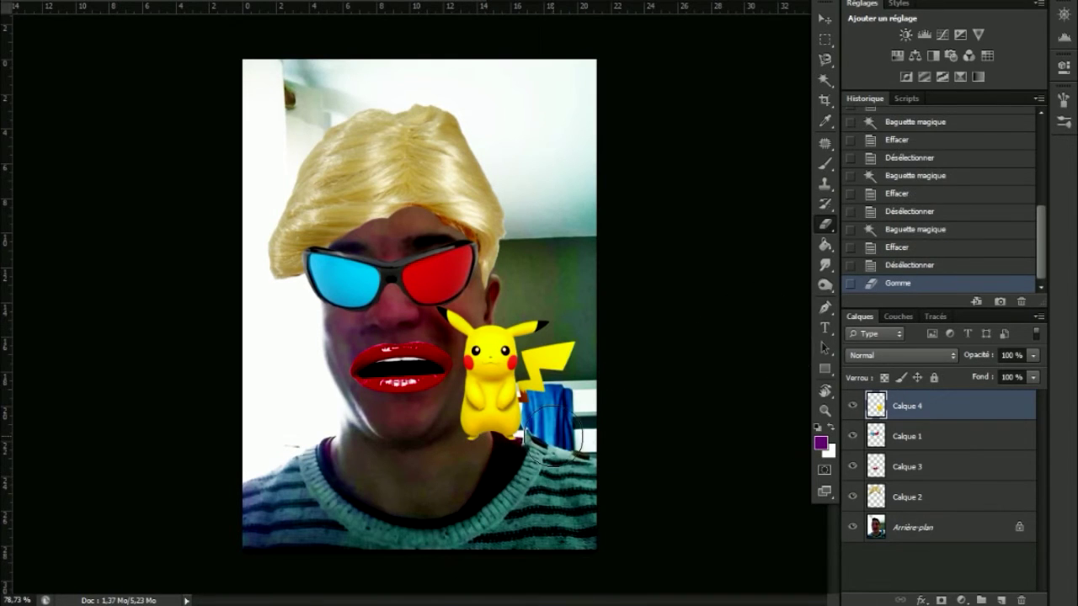
{"action": "left_click_drag", "start_coordinate": [553, 431], "coordinate": [564, 439]}
{"action": "left_click_drag", "start_coordinate": [548, 360], "coordinate": [594, 380]}
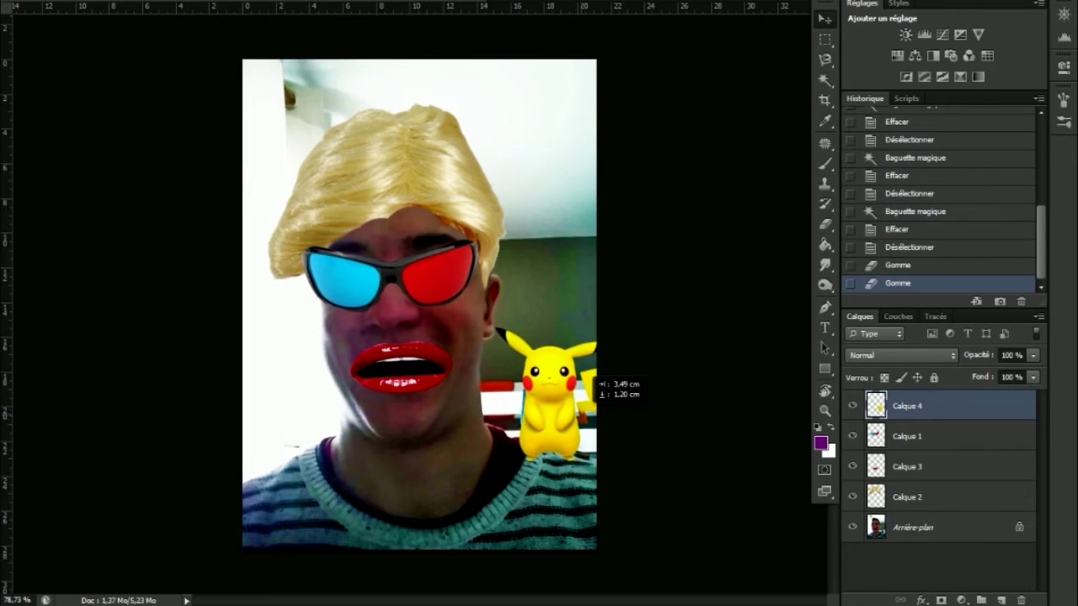
{"action": "left_click_drag", "start_coordinate": [595, 381], "coordinate": [603, 389]}
- Tilt Pikachu about -5.4°, enlarge it and set it at the photo's right edge
{"action": "key", "text": "ctrl+t"}
{"action": "left_click_drag", "start_coordinate": [660, 324], "coordinate": [649, 291]}
{"action": "key", "text": "Return"}
{"action": "left_click_drag", "start_coordinate": [587, 383], "coordinate": [576, 383]}
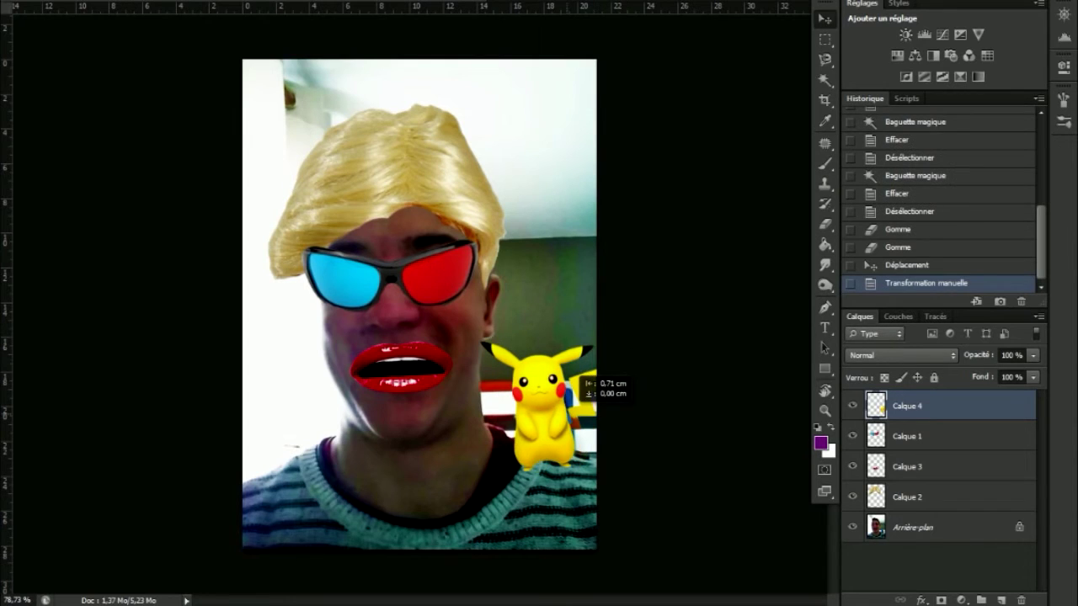
{"action": "key", "text": "ctrl+t"}
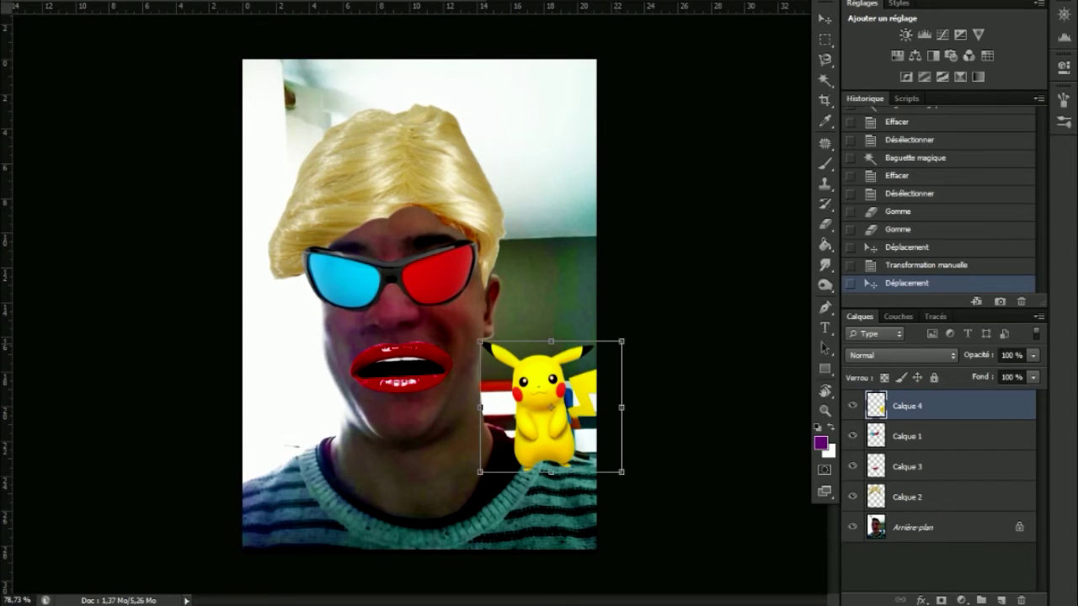
{"action": "left_click_drag", "start_coordinate": [626, 337], "coordinate": [734, 289]}
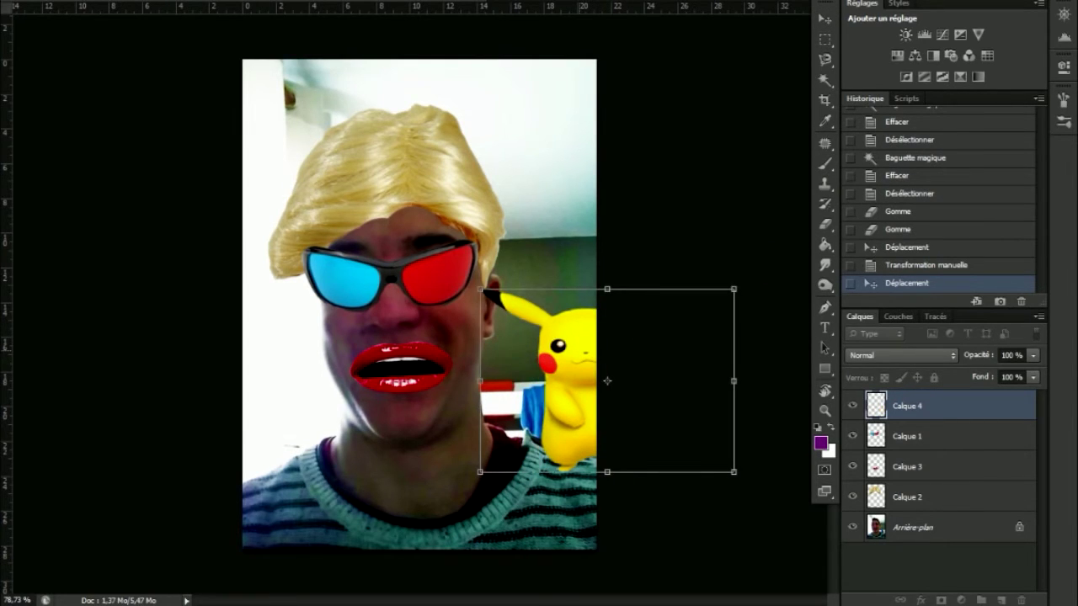
{"action": "key", "text": "Return"}
{"action": "mouse_move", "coordinate": [566, 379]}
{"action": "left_mouse_down"}
{"action": "mouse_move", "coordinate": [585, 377]}
{"action": "mouse_move", "coordinate": [573, 377]}
{"action": "left_mouse_up"}
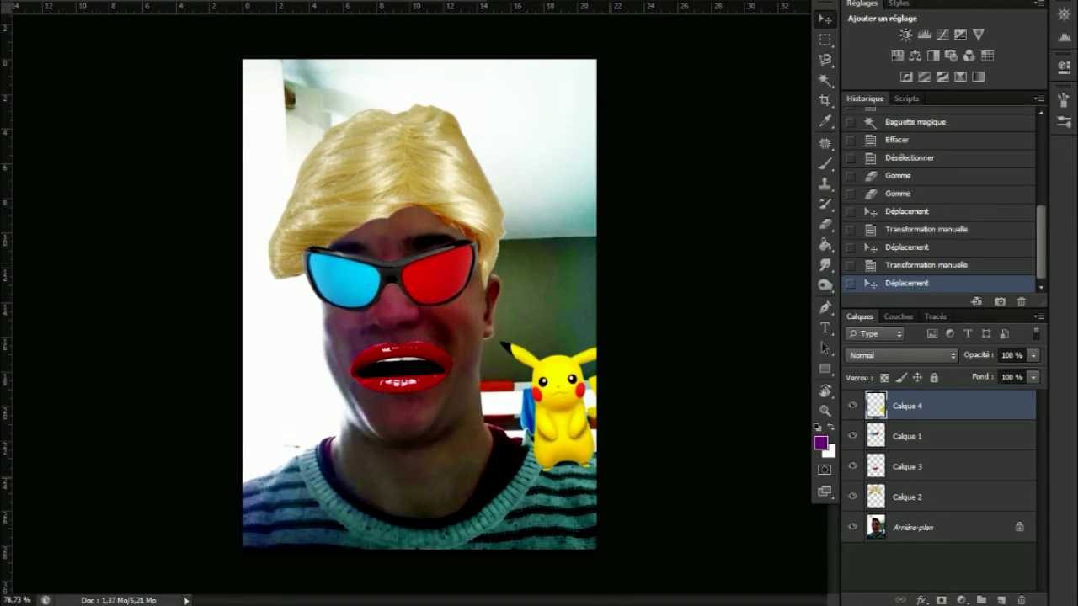
{"action": "key", "text": "alt+Tab"}
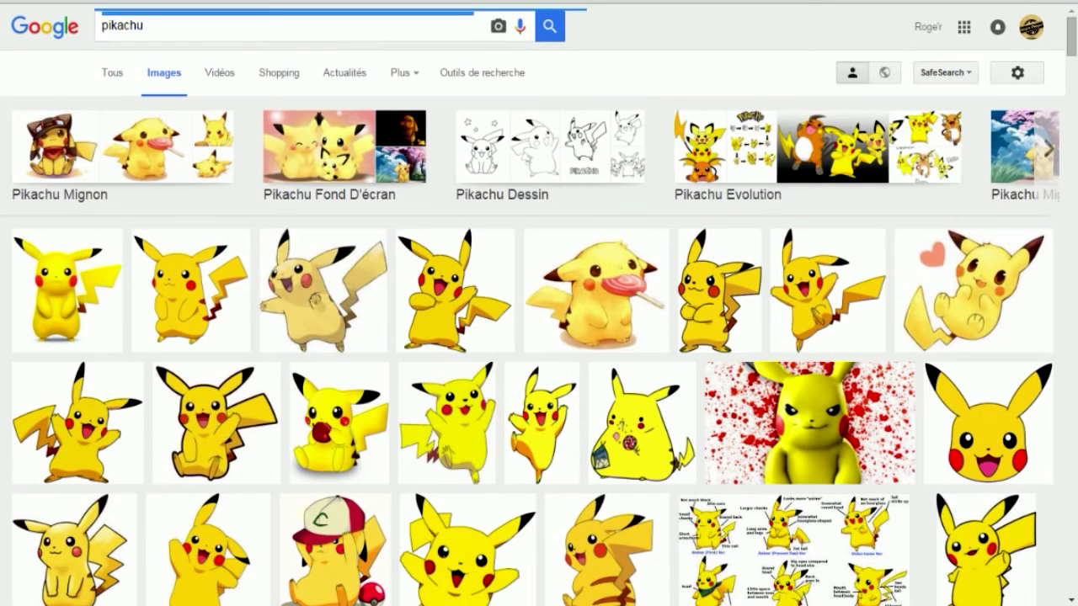
- Search images for 'poster star wars' and open the Force Awakens poster
{"action": "key", "text": "ctrl+a"}
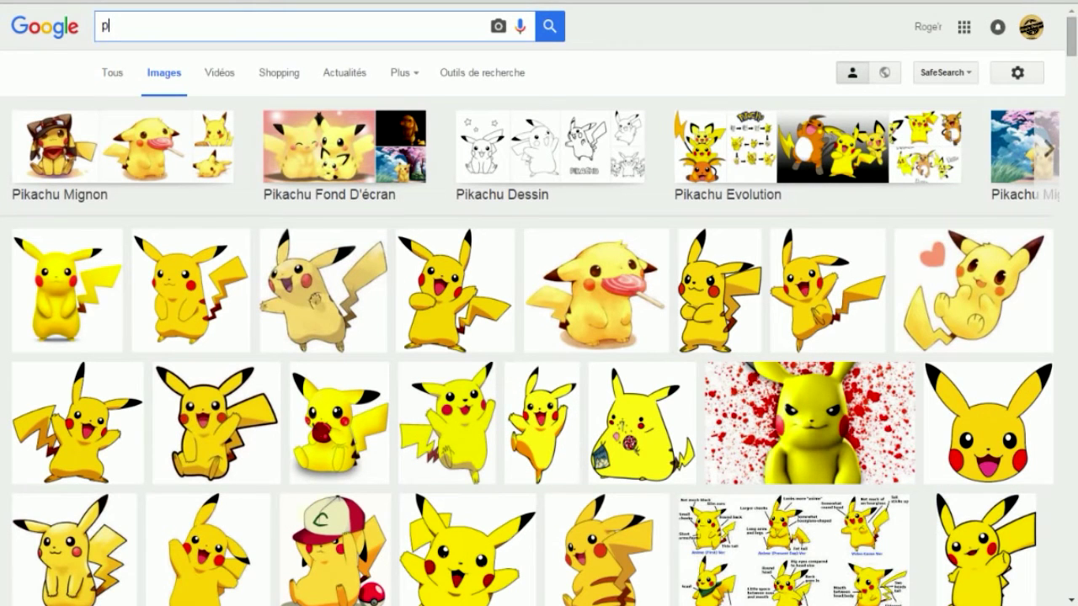
{"action": "type", "text": "oster star wars"}
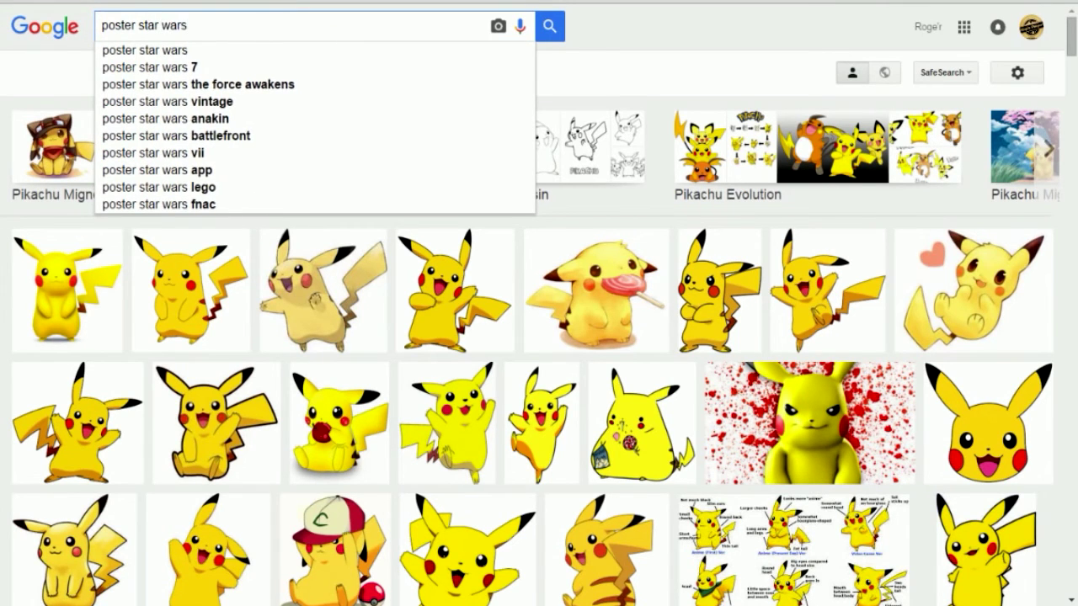
{"action": "key", "text": "Return"}
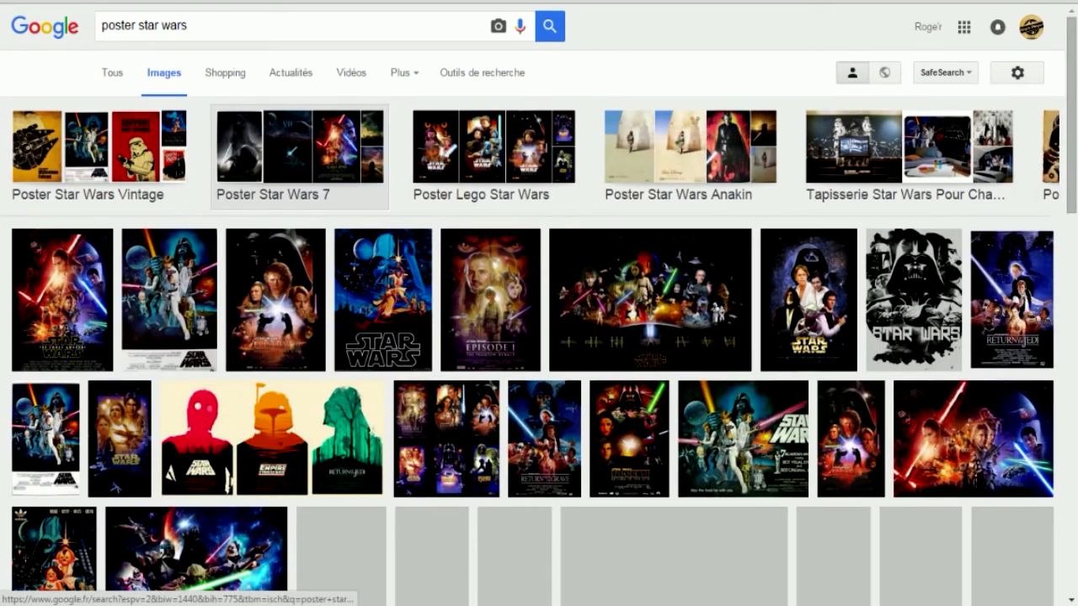
{"action": "left_click", "coordinate": [62, 299]}
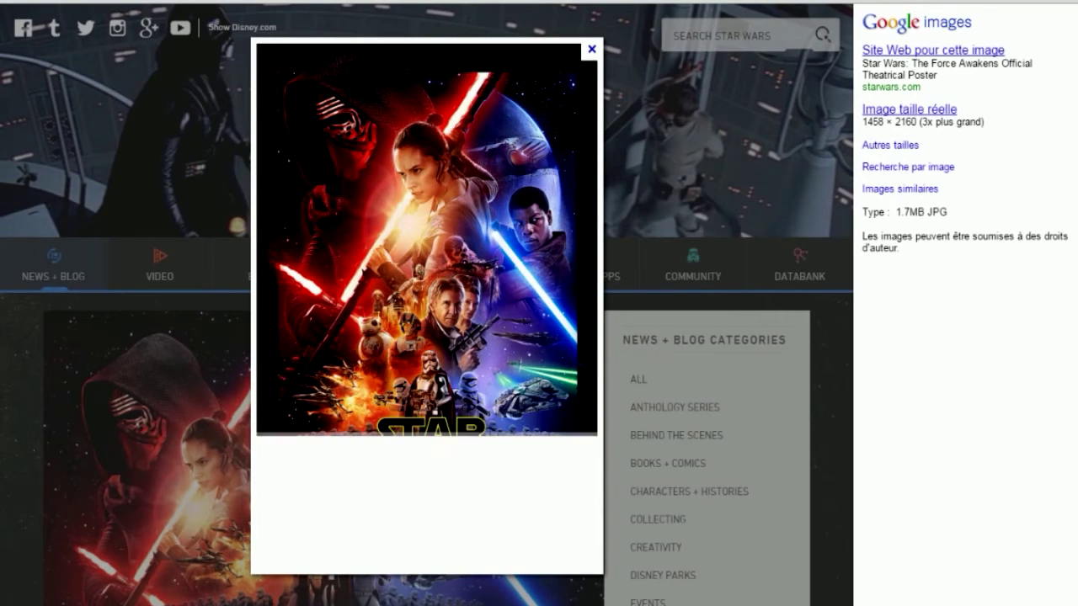
- Copy the Force Awakens poster and paste it into the selfie as a new layer
{"action": "right_click", "coordinate": [458, 401]}
{"action": "left_click", "coordinate": [555, 468]}
{"action": "right_click", "coordinate": [446, 416]}
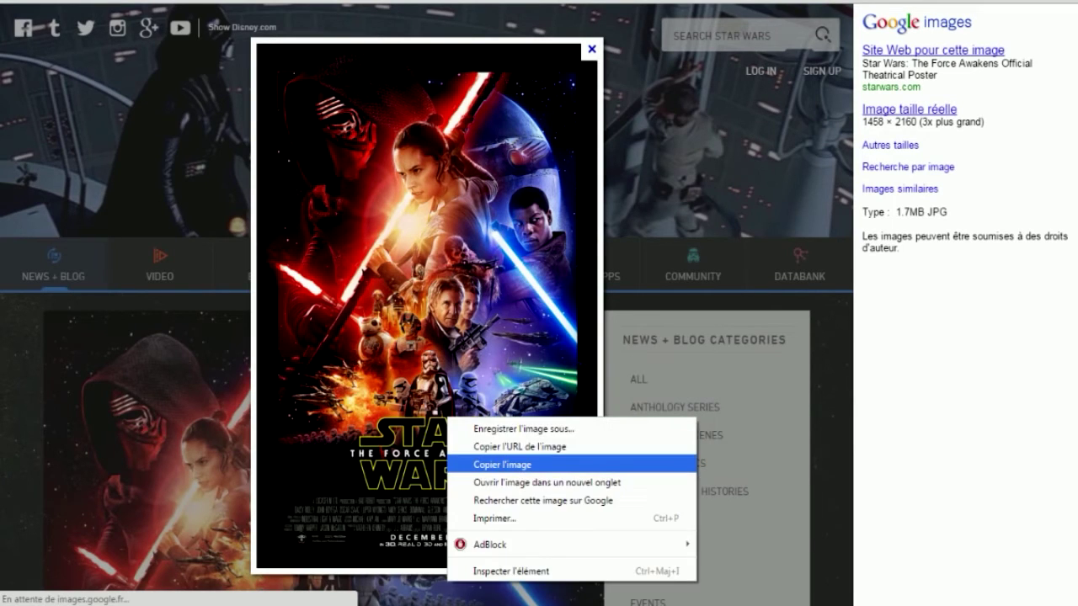
{"action": "left_click", "coordinate": [514, 464]}
{"action": "right_click", "coordinate": [433, 287]}
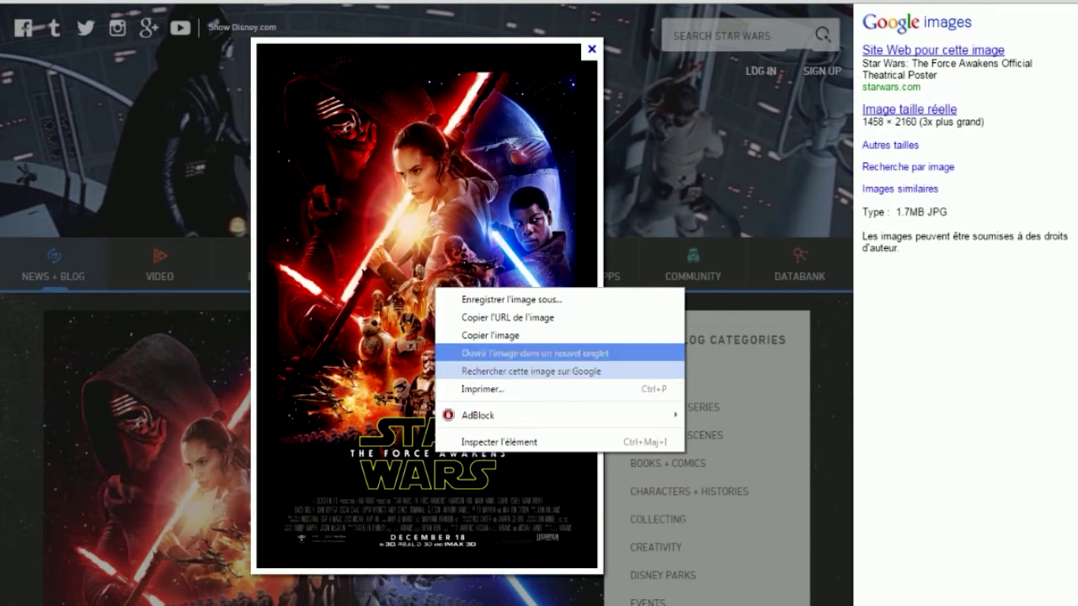
{"action": "left_click", "coordinate": [489, 351]}
{"action": "key", "text": "alt+Tab"}
{"action": "key", "text": "ctrl+v"}
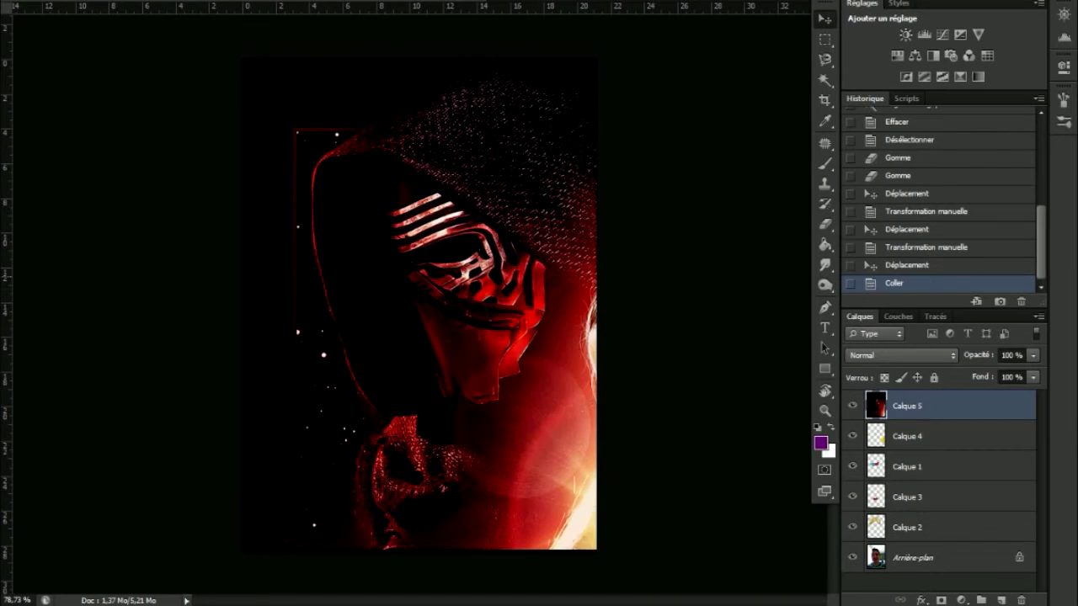
- Shrink the pasted poster and move it onto the green wall above Pikachu
{"action": "mouse_move", "coordinate": [421, 337]}
{"action": "left_mouse_down"}
{"action": "mouse_move", "coordinate": [421, 303]}
{"action": "mouse_move", "coordinate": [341, 317]}
{"action": "left_mouse_up"}
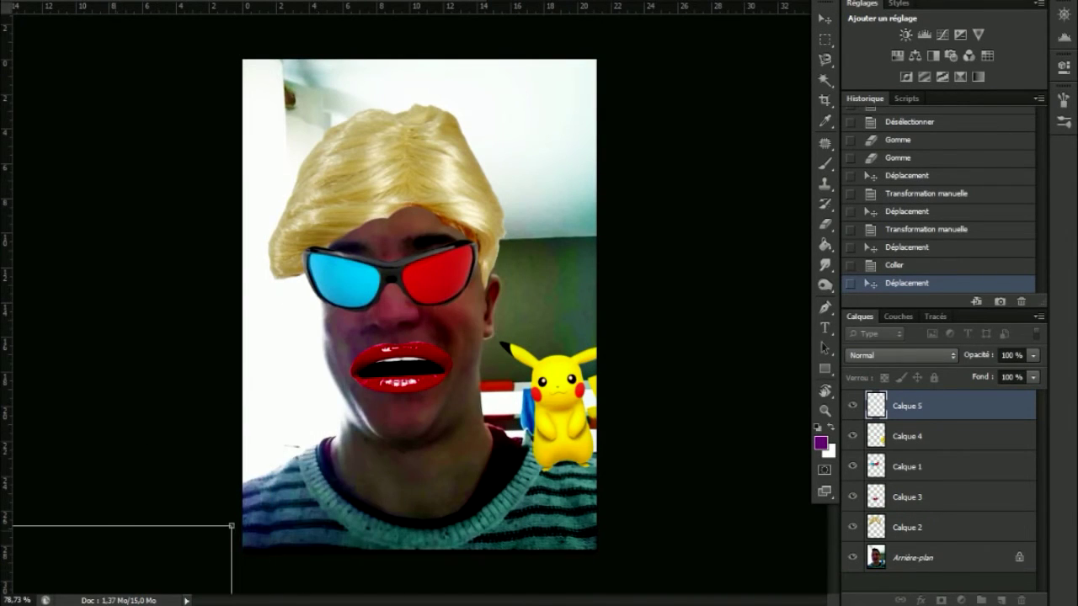
{"action": "left_click_drag", "start_coordinate": [516, 86], "coordinate": [526, 159]}
{"action": "mouse_move", "coordinate": [618, 180]}
{"action": "left_mouse_down"}
{"action": "mouse_move", "coordinate": [387, 540]}
{"action": "mouse_move", "coordinate": [597, 87]}
{"action": "mouse_move", "coordinate": [520, 302]}
{"action": "left_mouse_up"}
{"action": "left_click_drag", "start_coordinate": [314, 522], "coordinate": [554, 285]}
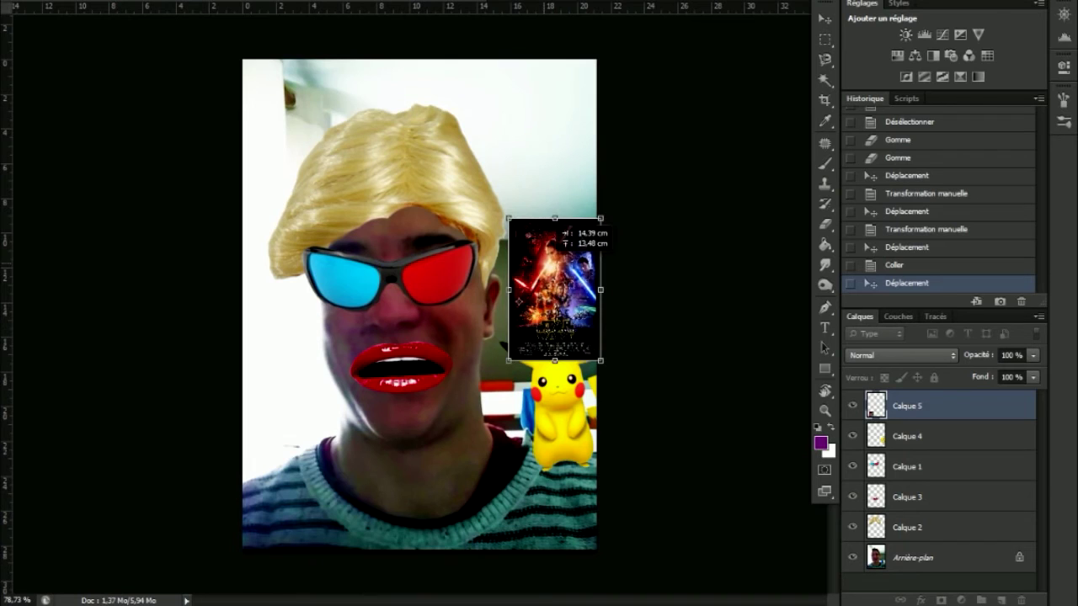
{"action": "left_click_drag", "start_coordinate": [600, 213], "coordinate": [555, 284]}
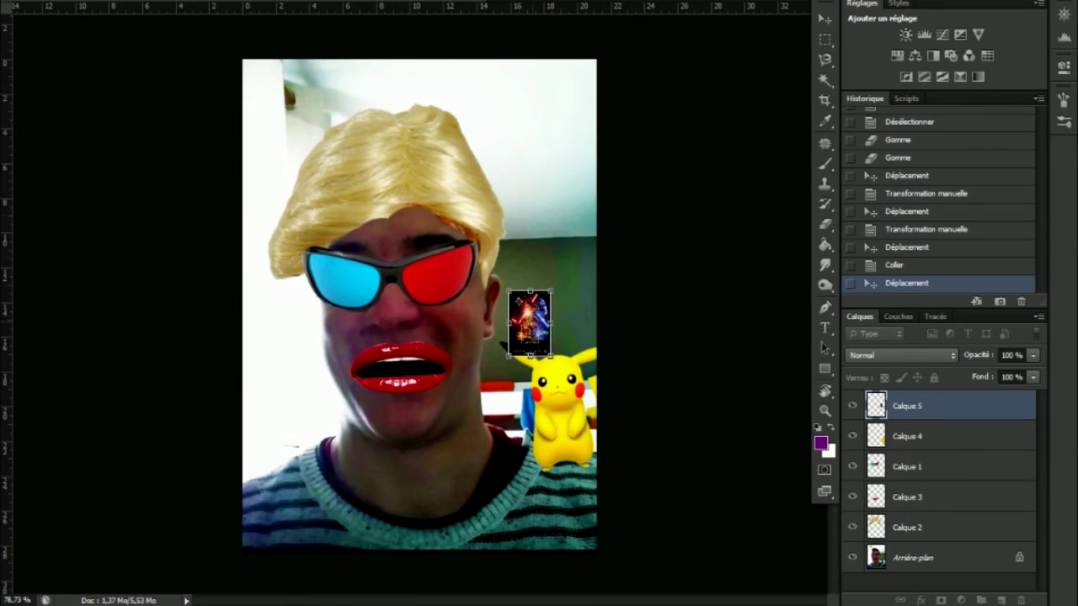
{"action": "left_click_drag", "start_coordinate": [532, 320], "coordinate": [539, 278]}
{"action": "key", "text": "Return"}
- Refine the poster's position and proportions on the wall above Pikachu
{"action": "mouse_move", "coordinate": [595, 241]}
{"action": "left_mouse_down"}
{"action": "mouse_move", "coordinate": [559, 246]}
{"action": "mouse_move", "coordinate": [539, 269]}
{"action": "left_mouse_up"}
{"action": "key", "text": "ctrl+t"}
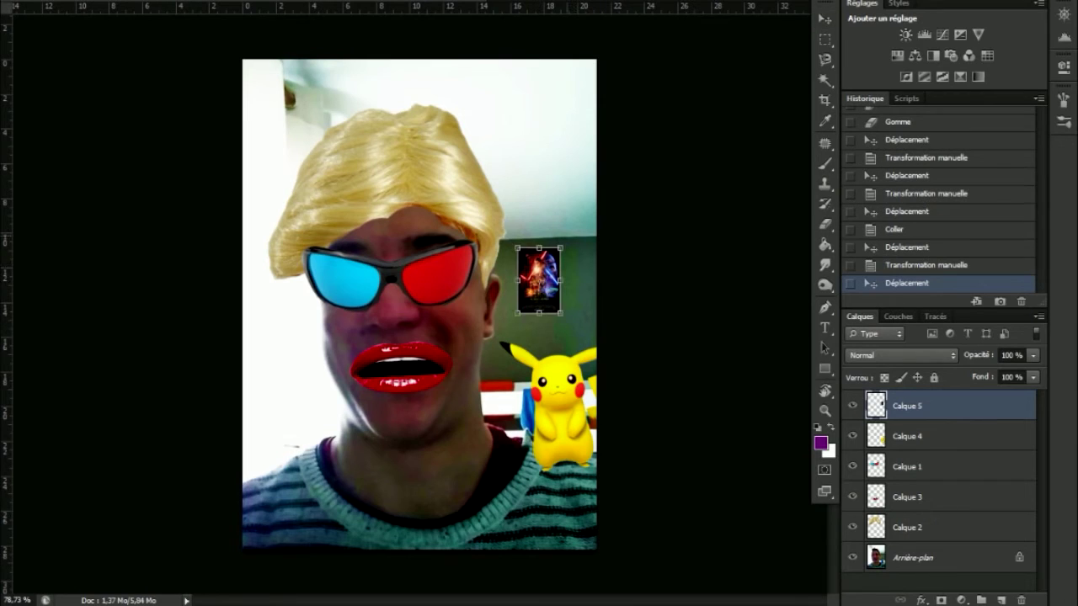
{"action": "key", "text": "Return"}
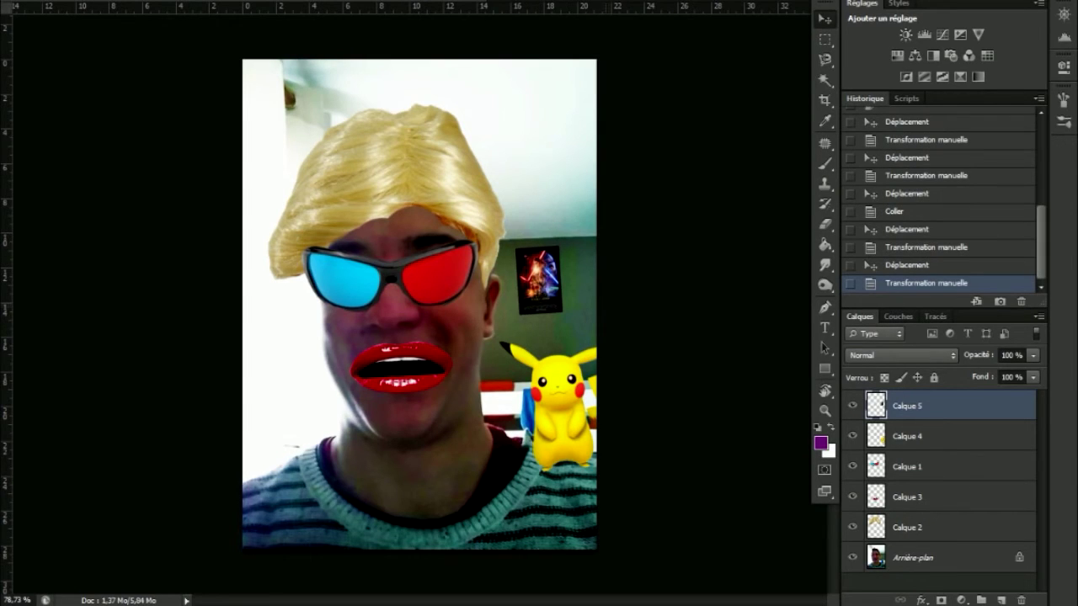
{"action": "key", "text": "ctrl+t"}
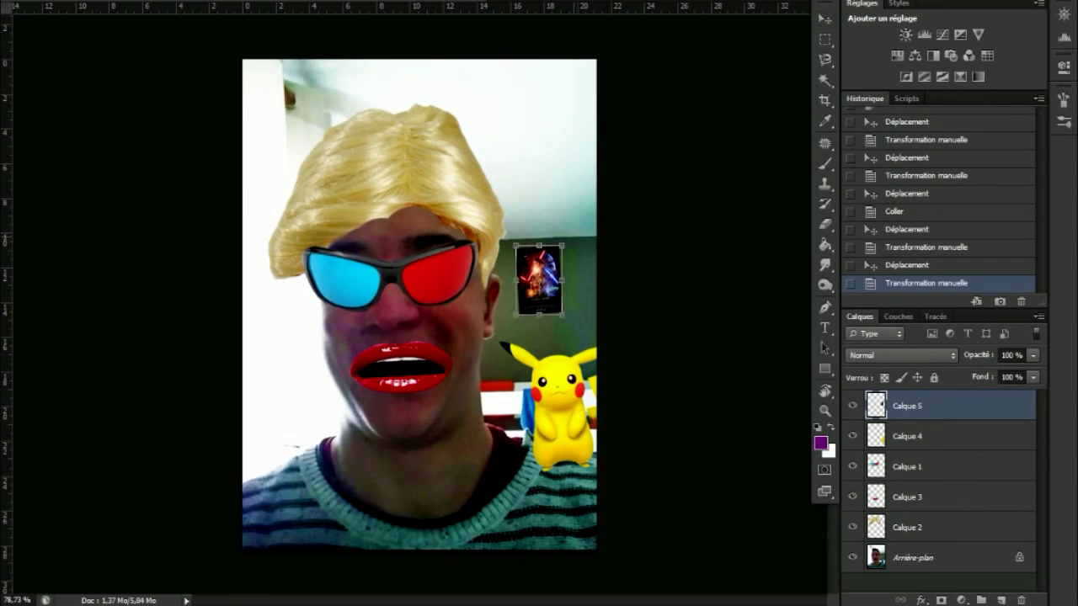
{"action": "left_click_drag", "start_coordinate": [580, 232], "coordinate": [594, 215]}
{"action": "key", "text": "Return"}
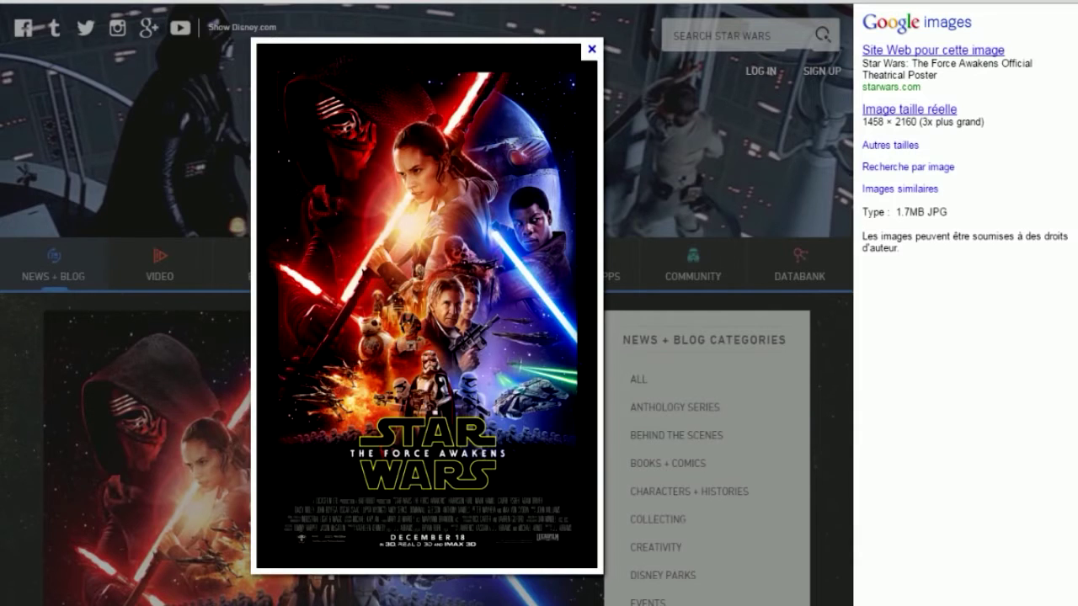
- Search images for 'vetement rose' and copy the pink bow-back tunic picture
{"action": "key", "text": "alt+Left"}
{"action": "key", "text": "ctrl+shift+Left"}
{"action": "key", "text": "ctrl+shift+Left"}
{"action": "key", "text": "ctrl+shift+Left"}
{"action": "type", "text": "v"}
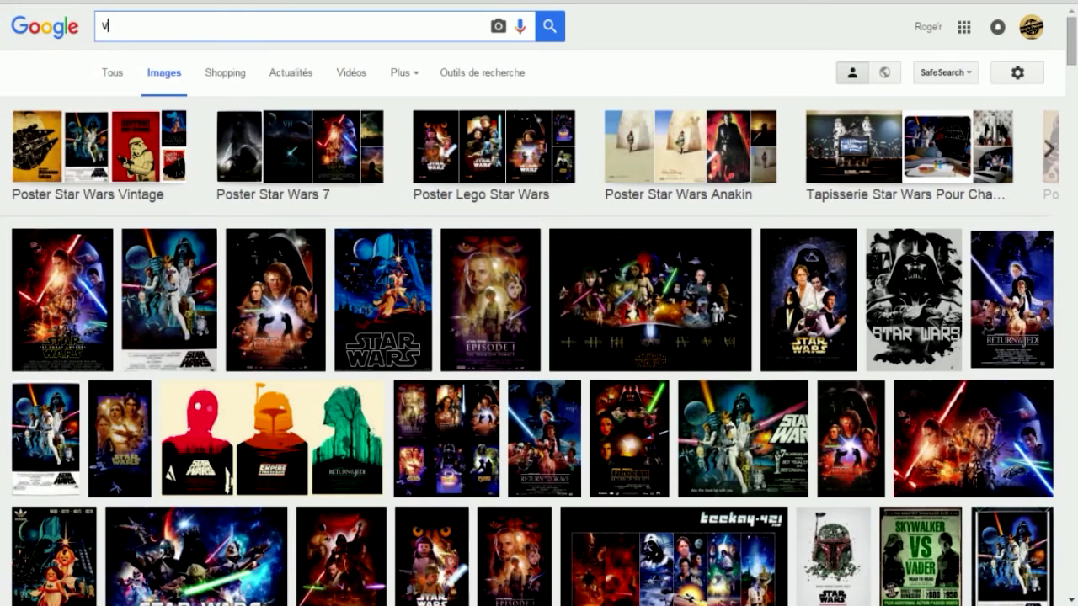
{"action": "type", "text": "etement rose"}
{"action": "key", "text": "Return"}
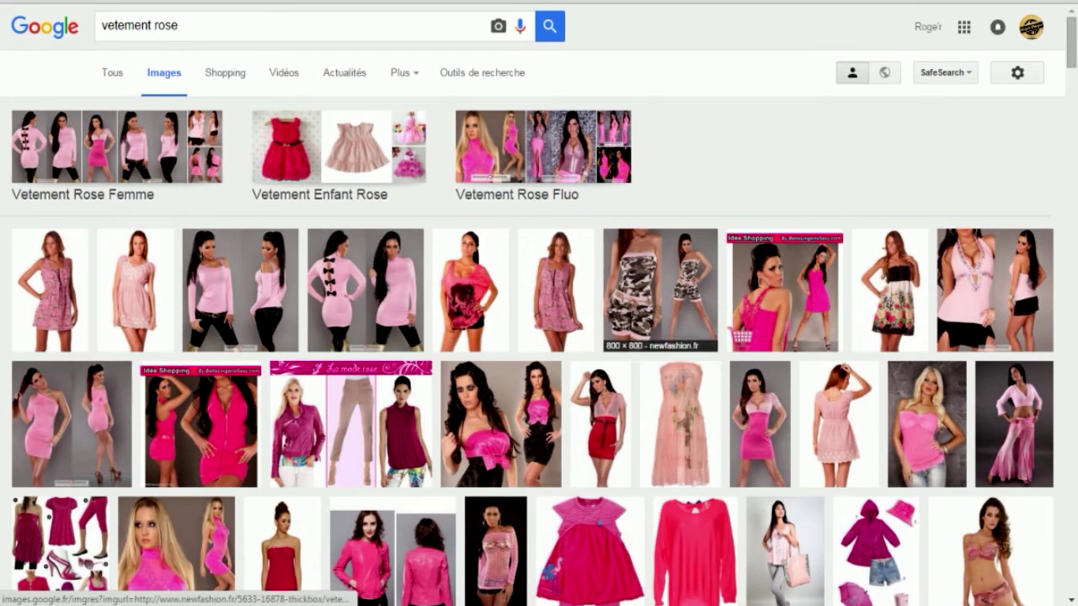
{"action": "scroll", "coordinate": [660, 290], "scroll_direction": "down", "scroll_amount": 1}
{"action": "left_click", "coordinate": [364, 219]}
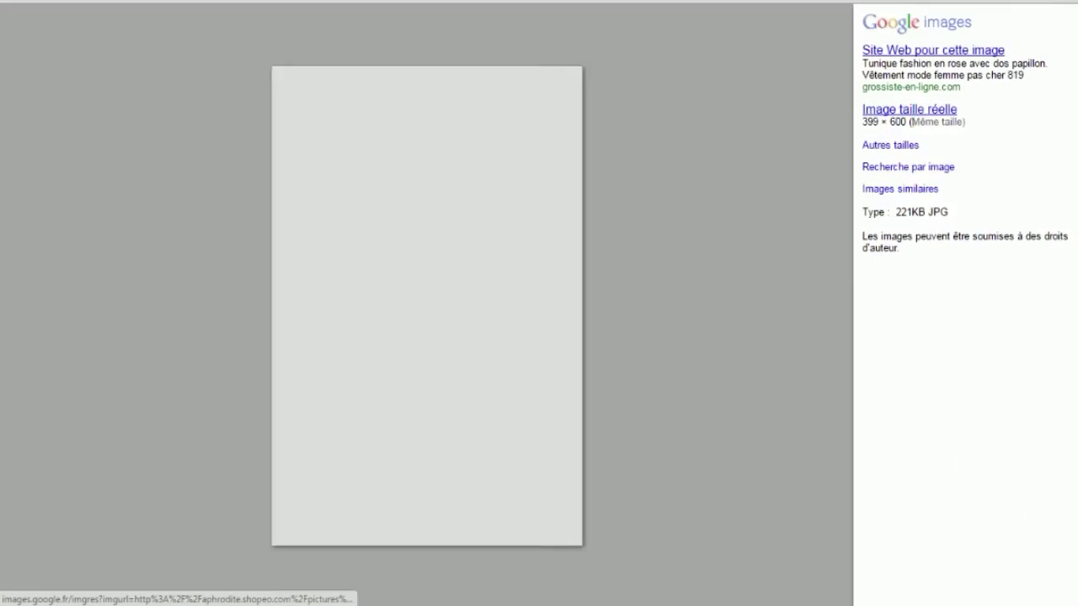
{"action": "right_click", "coordinate": [462, 349]}
{"action": "left_click", "coordinate": [517, 396]}
- Paste the pink tunic and enlarge it to cover the lower photo
{"action": "key", "text": "ctrl+v"}
{"action": "left_click_drag", "start_coordinate": [421, 311], "coordinate": [362, 539]}
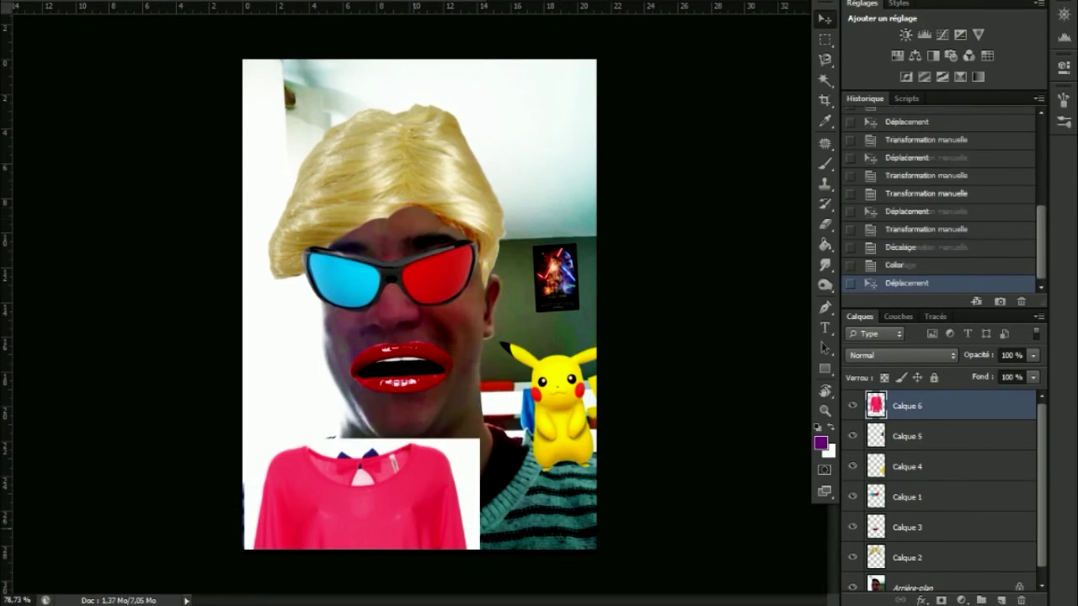
{"action": "key", "text": "ctrl+t"}
{"action": "mouse_move", "coordinate": [479, 439]}
{"action": "left_mouse_down"}
{"action": "mouse_move", "coordinate": [674, 440]}
{"action": "mouse_move", "coordinate": [463, 436]}
{"action": "left_mouse_up"}
{"action": "key", "text": "Return"}
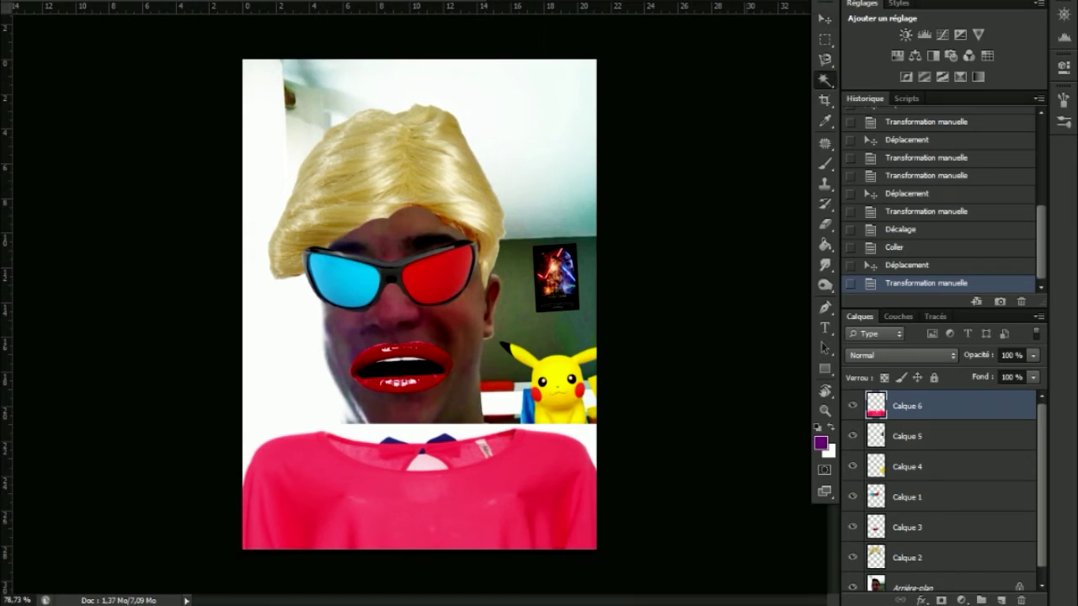
- Delete the tunic's white background strip and the white gap in its collar
{"action": "left_click", "coordinate": [336, 426]}
{"action": "key", "text": "Delete"}
{"action": "key", "text": "ctrl+d"}
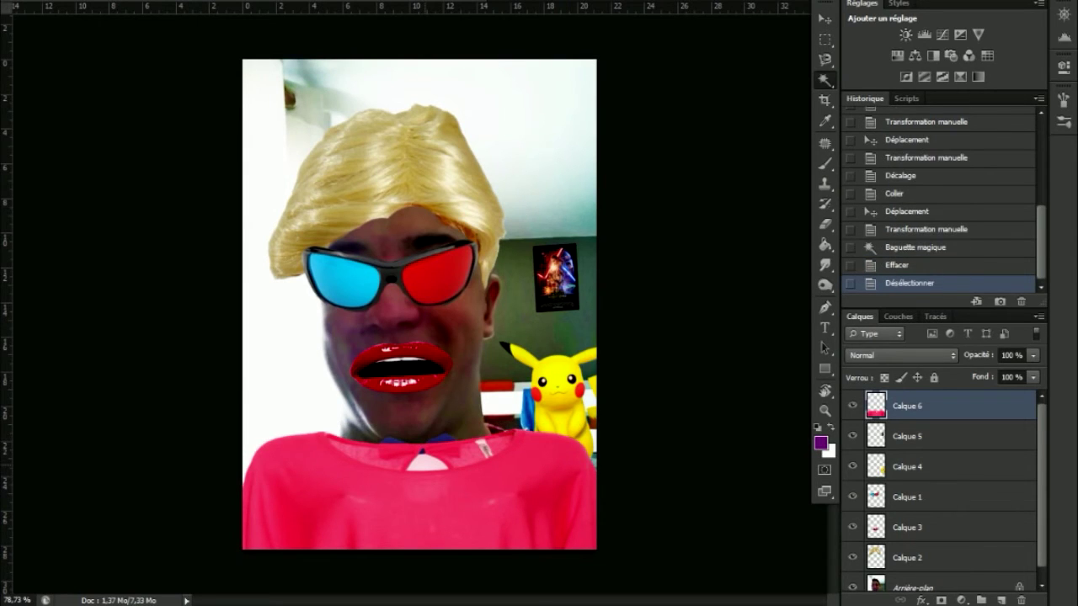
{"action": "left_click", "coordinate": [427, 461]}
{"action": "key", "text": "Delete"}
{"action": "key", "text": "ctrl+d"}
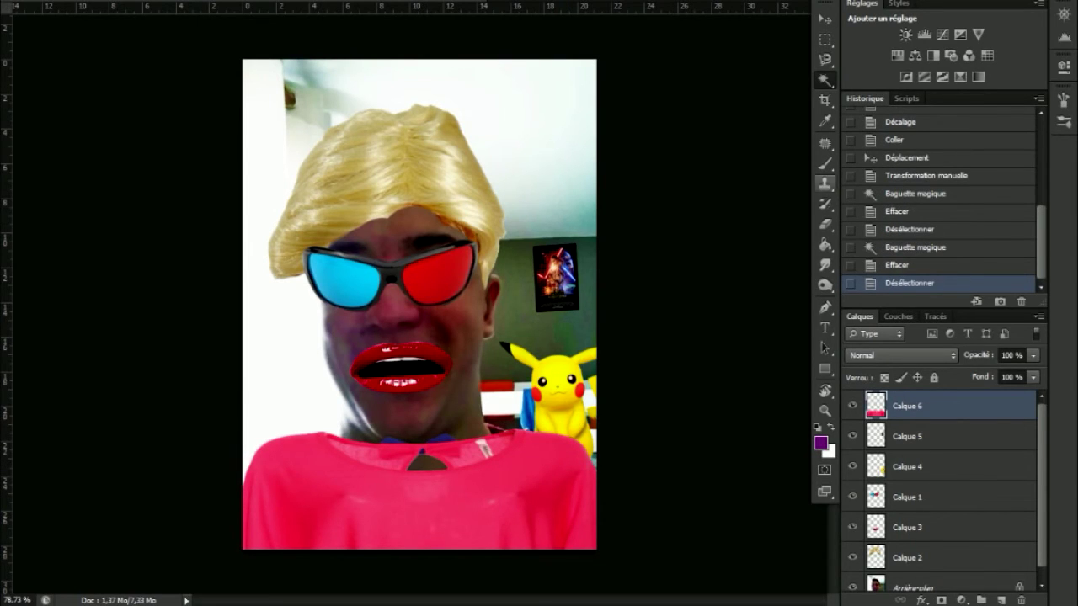
- Erase the tunic collar around the neck and the stray patch near Pikachu's ear
{"action": "left_click", "coordinate": [825, 223]}
{"action": "left_click_drag", "start_coordinate": [433, 442], "coordinate": [476, 440]}
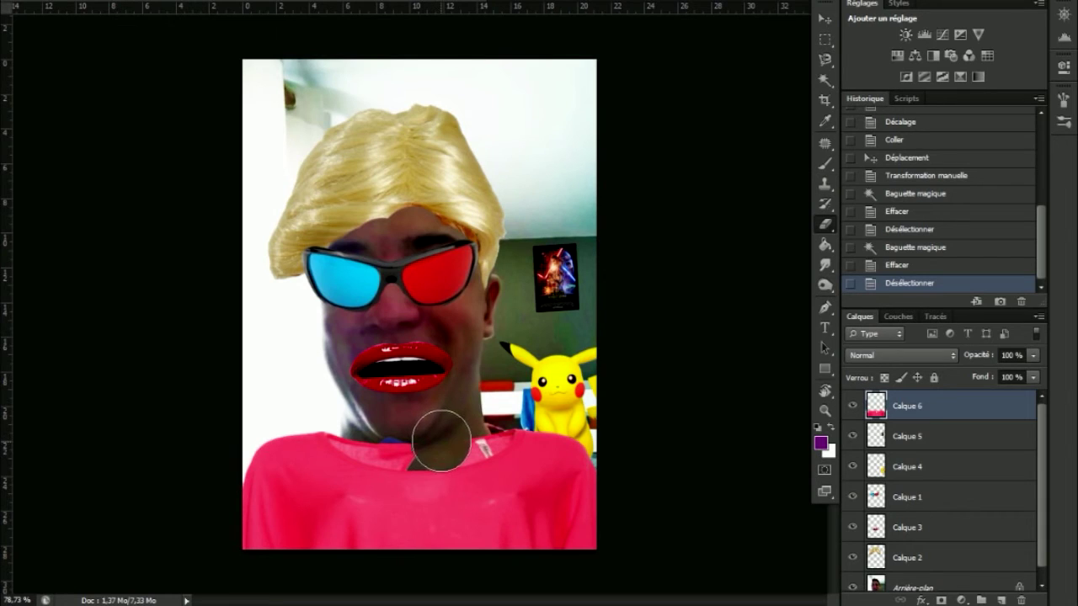
{"action": "left_click", "coordinate": [495, 412]}
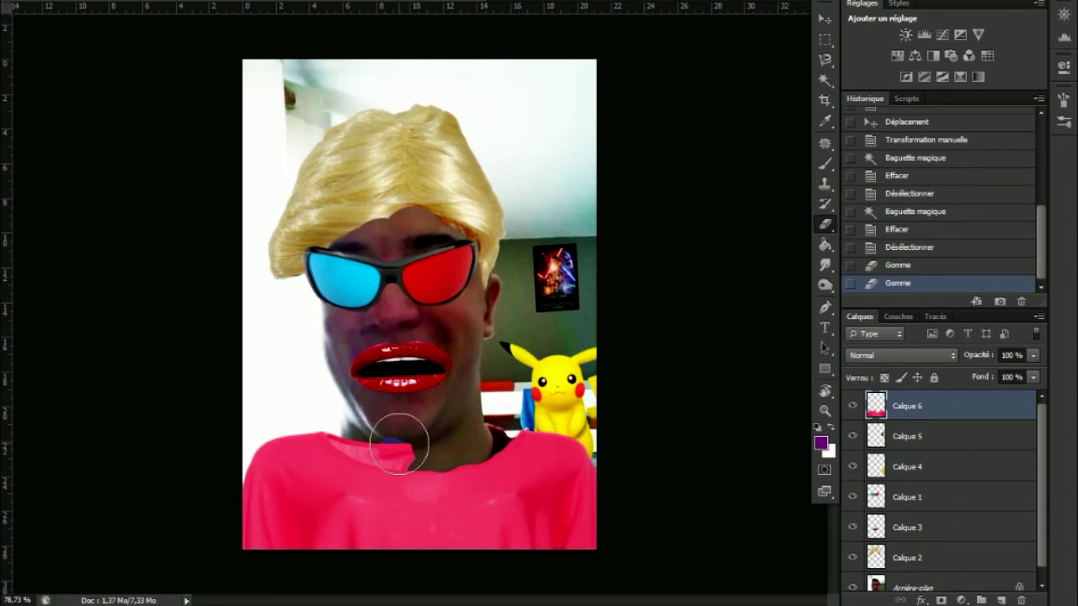
{"action": "left_click", "coordinate": [397, 441]}
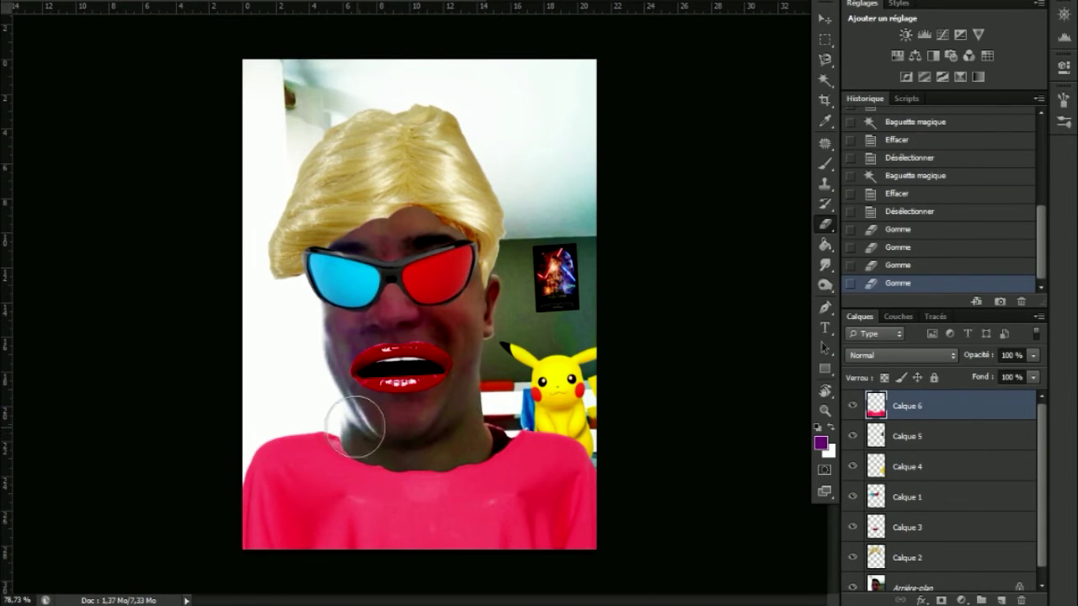
{"action": "left_click", "coordinate": [347, 425]}
{"action": "left_click", "coordinate": [385, 442]}
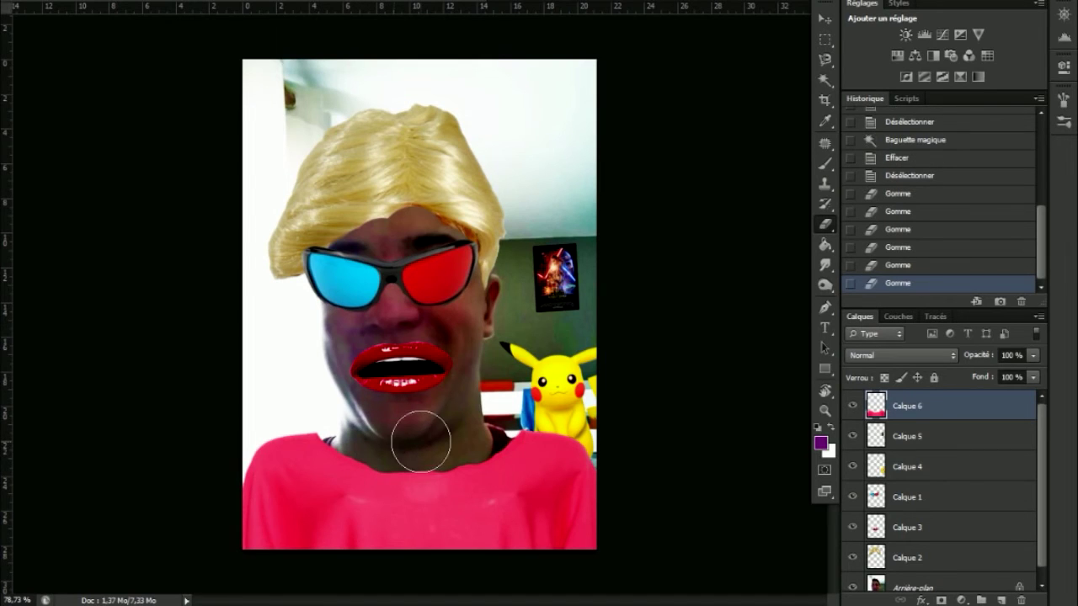
{"action": "left_click", "coordinate": [516, 356]}
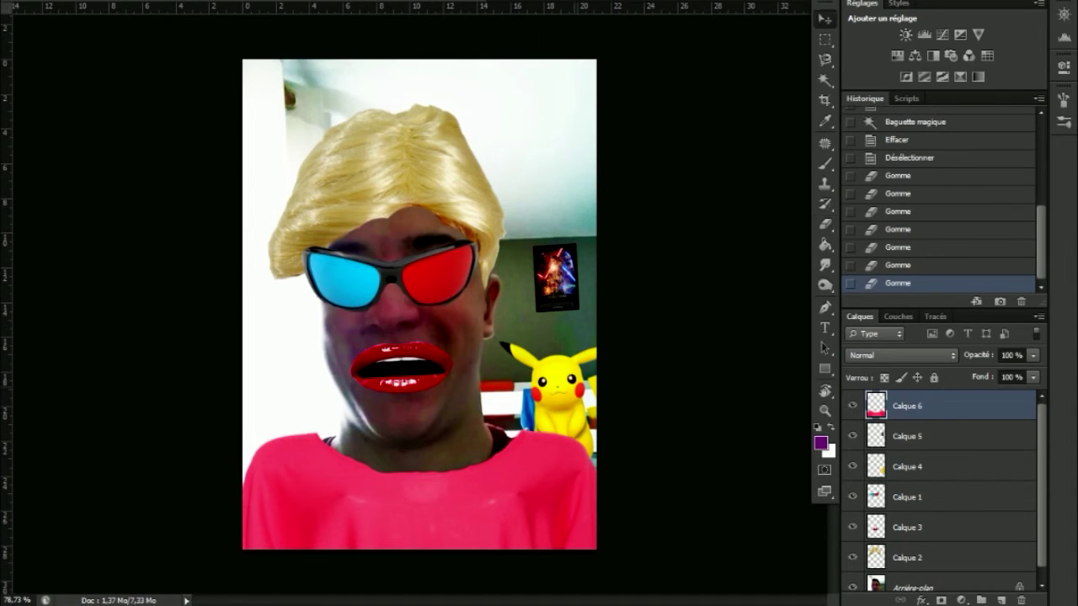
{"action": "key", "text": "ctrl+t"}
- Scale the pink shirt and move it up over the shoulders
{"action": "left_click_drag", "start_coordinate": [640, 425], "coordinate": [619, 411]}
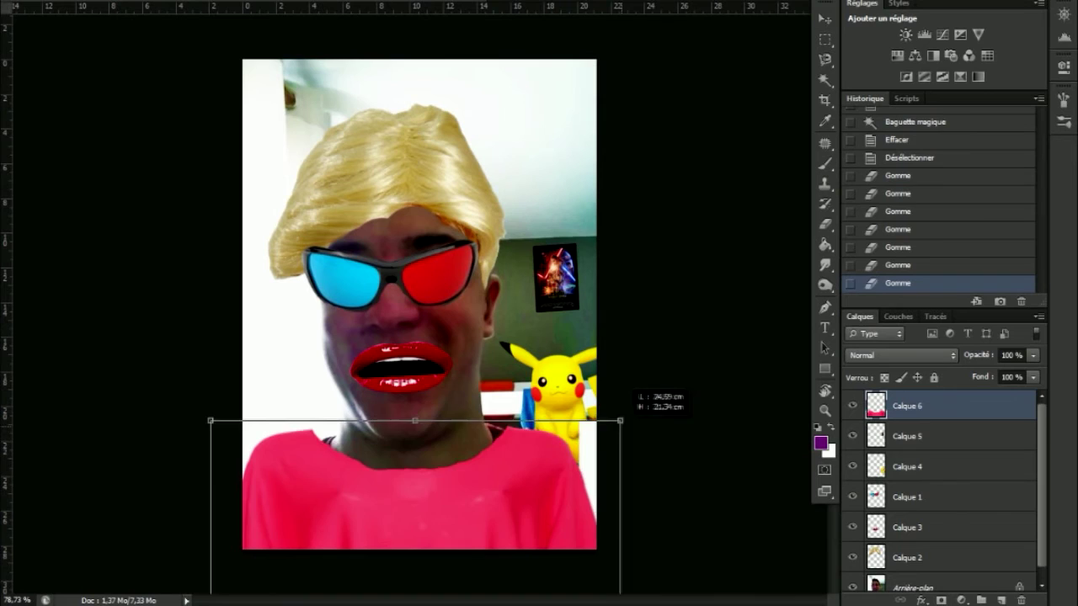
{"action": "key", "text": "Return"}
{"action": "left_click_drag", "start_coordinate": [538, 437], "coordinate": [535, 433]}
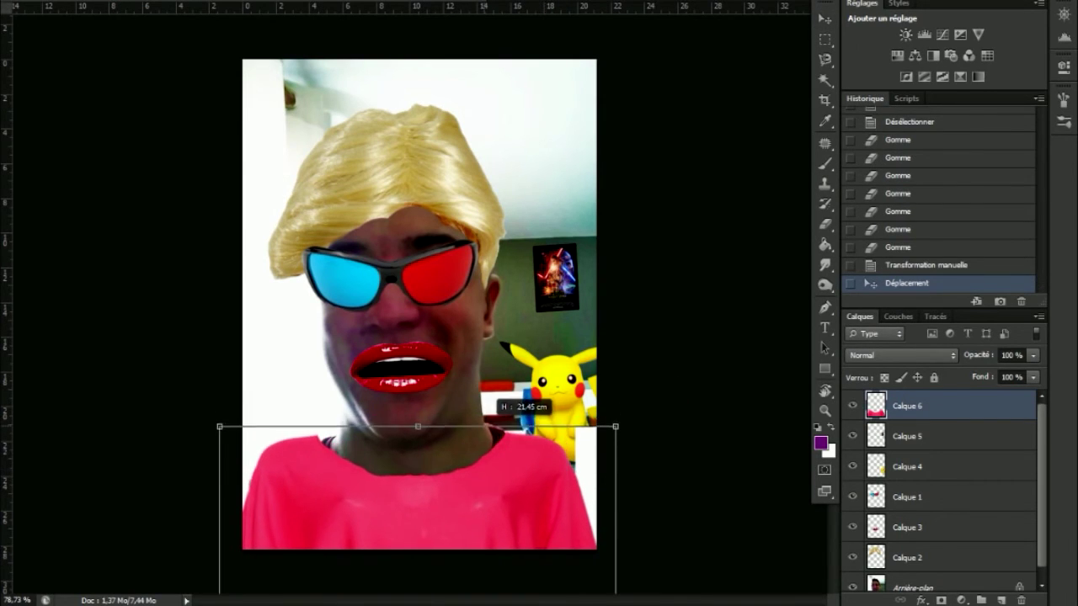
{"action": "left_click_drag", "start_coordinate": [472, 395], "coordinate": [458, 362]}
{"action": "key", "text": "Return"}
{"action": "mouse_move", "coordinate": [463, 429]}
{"action": "left_mouse_down"}
{"action": "mouse_move", "coordinate": [464, 450]}
{"action": "mouse_move", "coordinate": [500, 424]}
{"action": "left_mouse_up"}
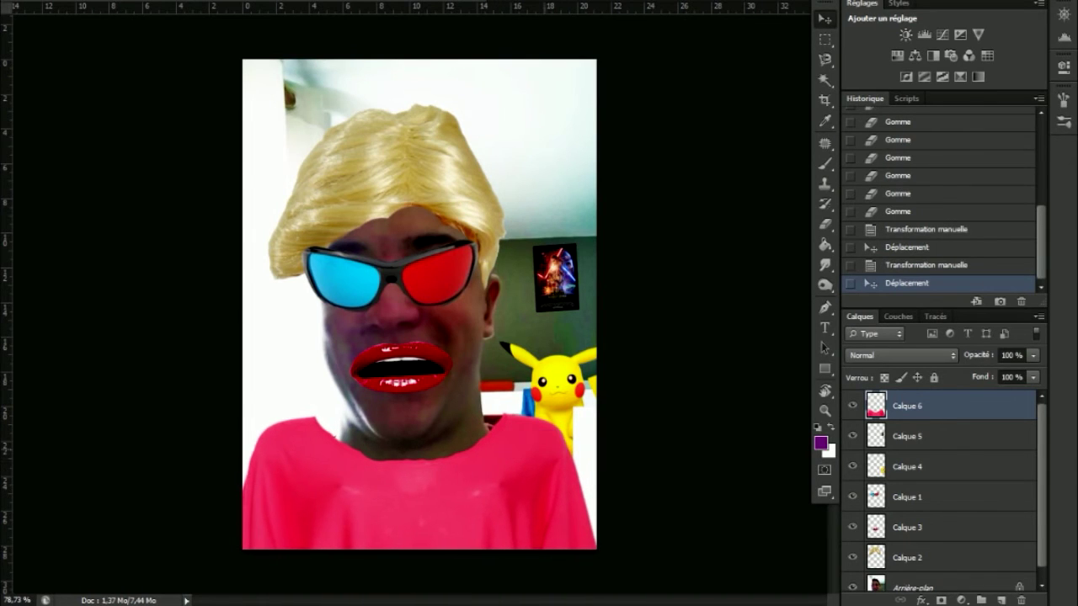
- Rescale the shirt once more and sample its pink as the painting colour
{"action": "key", "text": "ctrl+t"}
{"action": "mouse_move", "coordinate": [609, 409]}
{"action": "left_mouse_down"}
{"action": "mouse_move", "coordinate": [611, 432]}
{"action": "mouse_move", "coordinate": [626, 432]}
{"action": "left_mouse_up"}
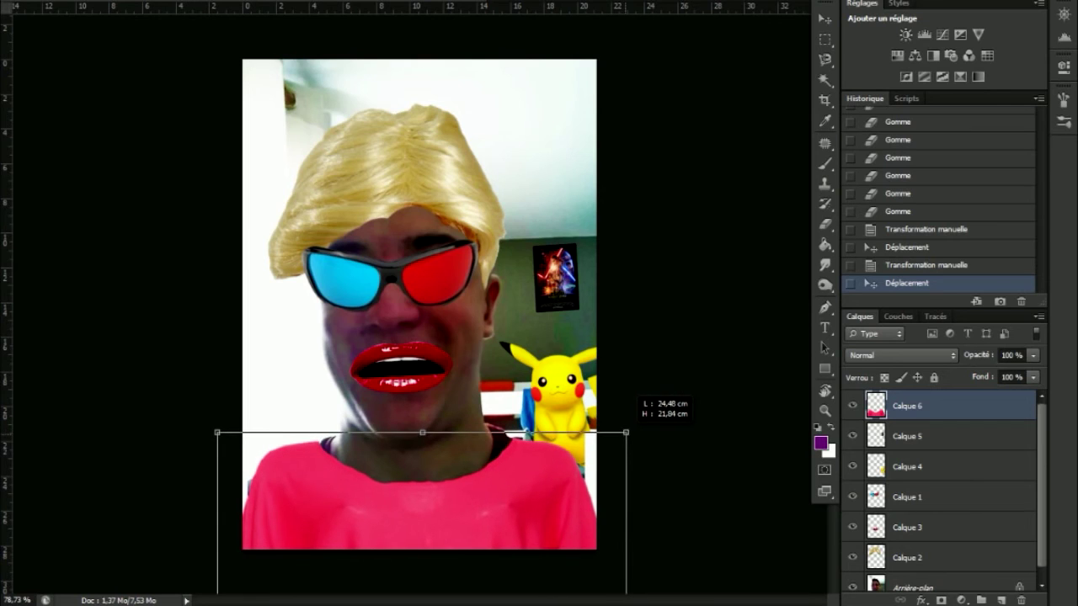
{"action": "key", "text": "Return"}
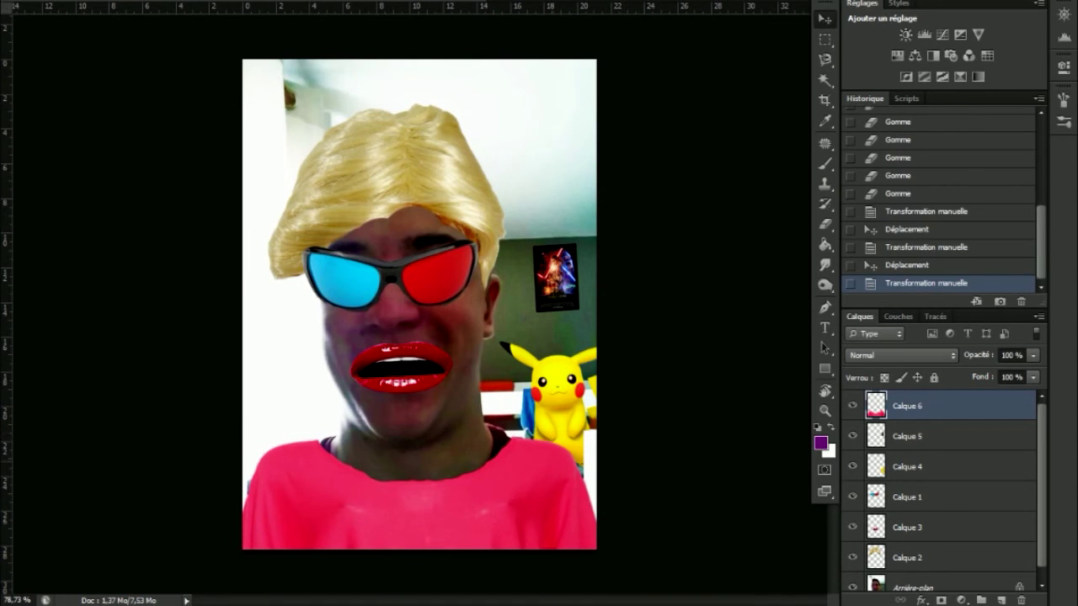
{"action": "left_click", "coordinate": [524, 477], "text": "alt"}
{"action": "key", "text": "ctrl+z"}
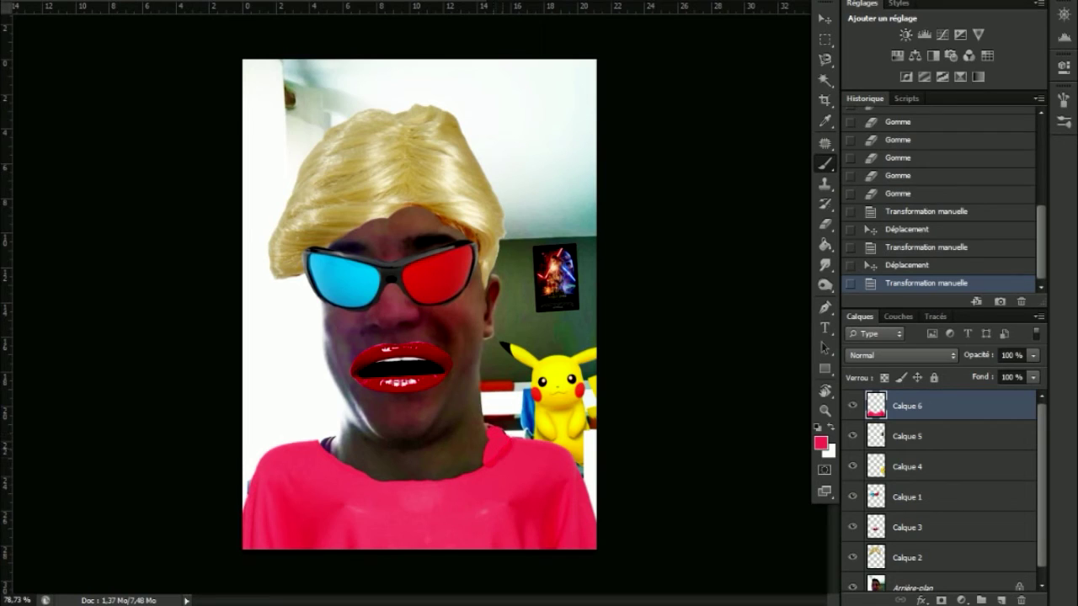
- Replace the stray stroke with pink paint along the collar's right side on a new layer
{"action": "left_click", "coordinate": [492, 451]}
{"action": "key", "text": "ctrl+z"}
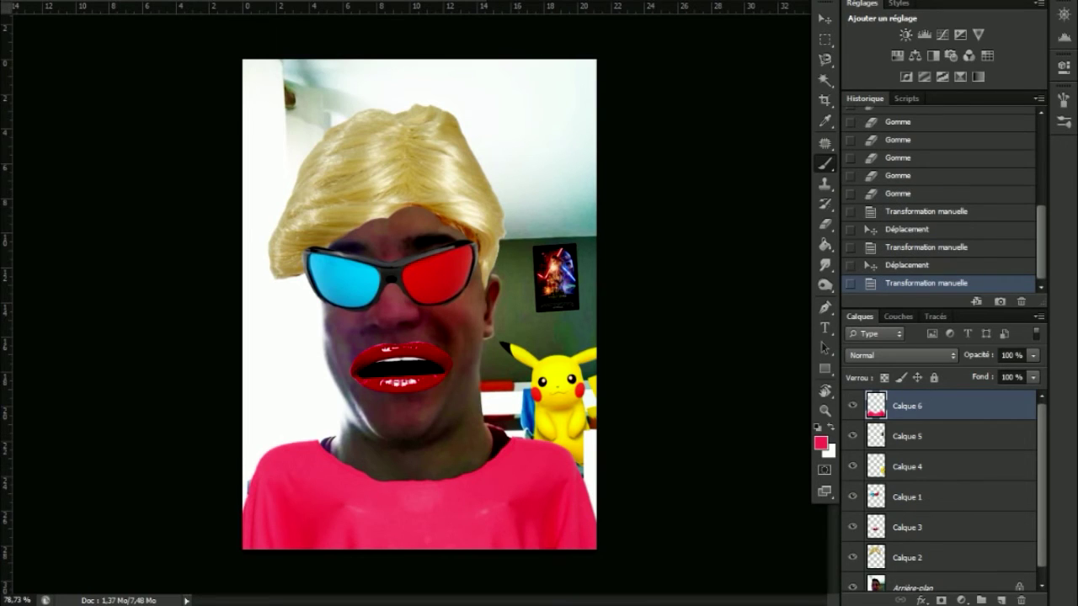
{"action": "left_click", "coordinate": [1001, 599]}
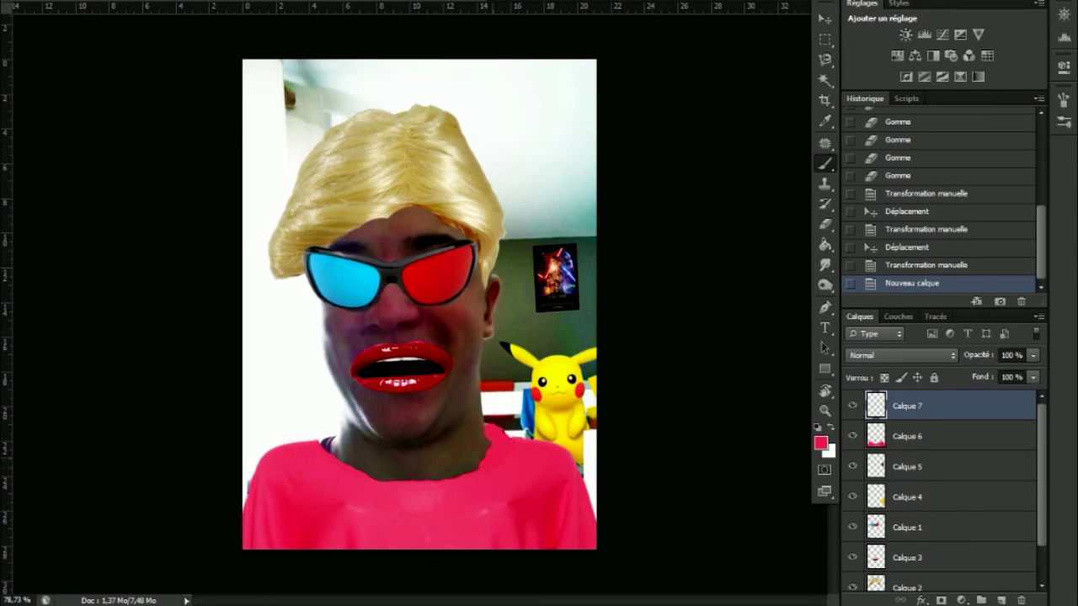
{"action": "left_click_drag", "start_coordinate": [500, 435], "coordinate": [509, 446]}
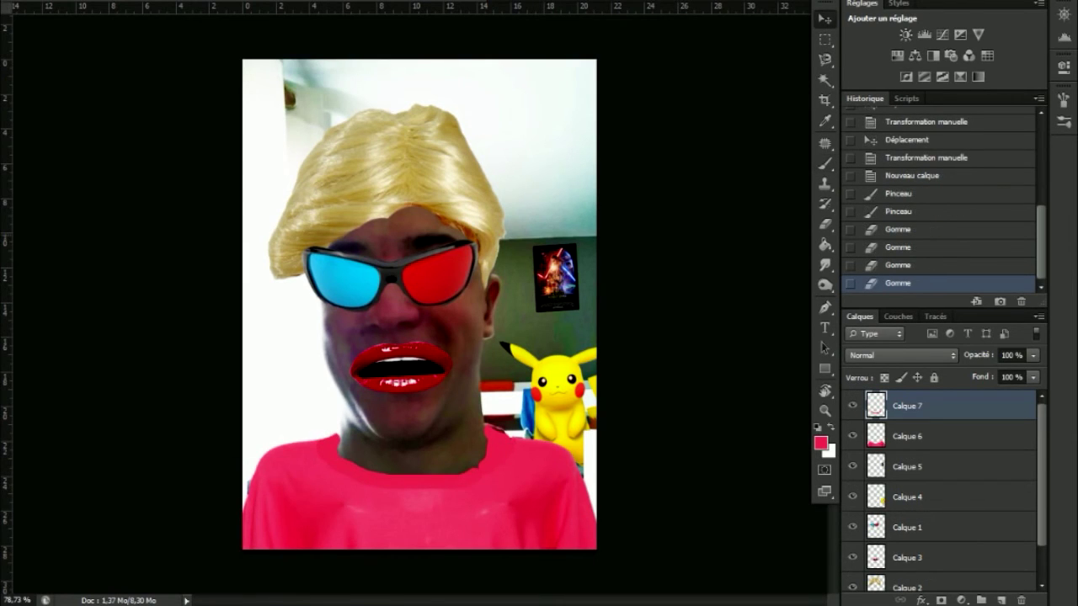
{"action": "scroll", "coordinate": [939, 489], "scroll_direction": "down", "scroll_amount": 2}
{"action": "left_click", "coordinate": [913, 576]}
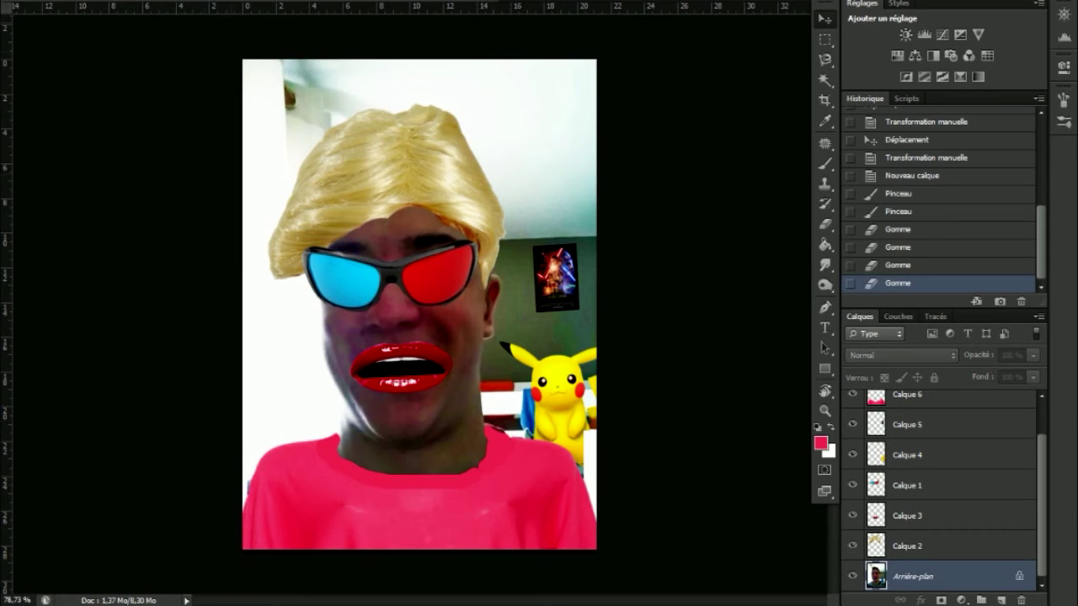
- Pull the background photo's curve down to darken the face and skin
{"action": "left_click", "coordinate": [122, 2]}
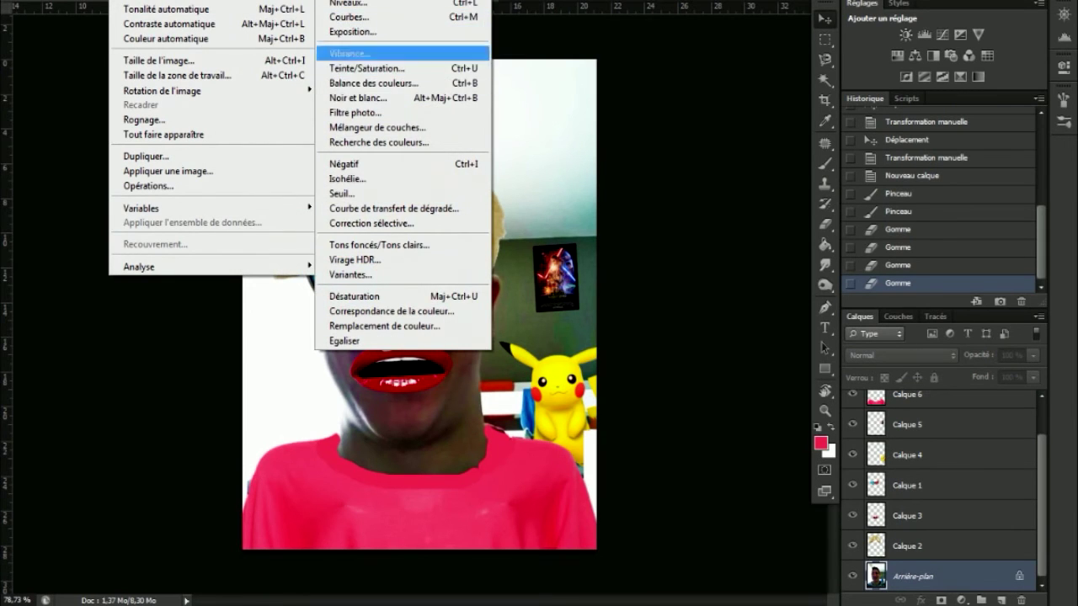
{"action": "left_click", "coordinate": [362, 17]}
{"action": "mouse_move", "coordinate": [856, 272]}
{"action": "left_mouse_down"}
{"action": "mouse_move", "coordinate": [861, 289]}
{"action": "mouse_move", "coordinate": [849, 239]}
{"action": "left_mouse_up"}
{"action": "left_click_drag", "start_coordinate": [918, 187], "coordinate": [917, 308]}
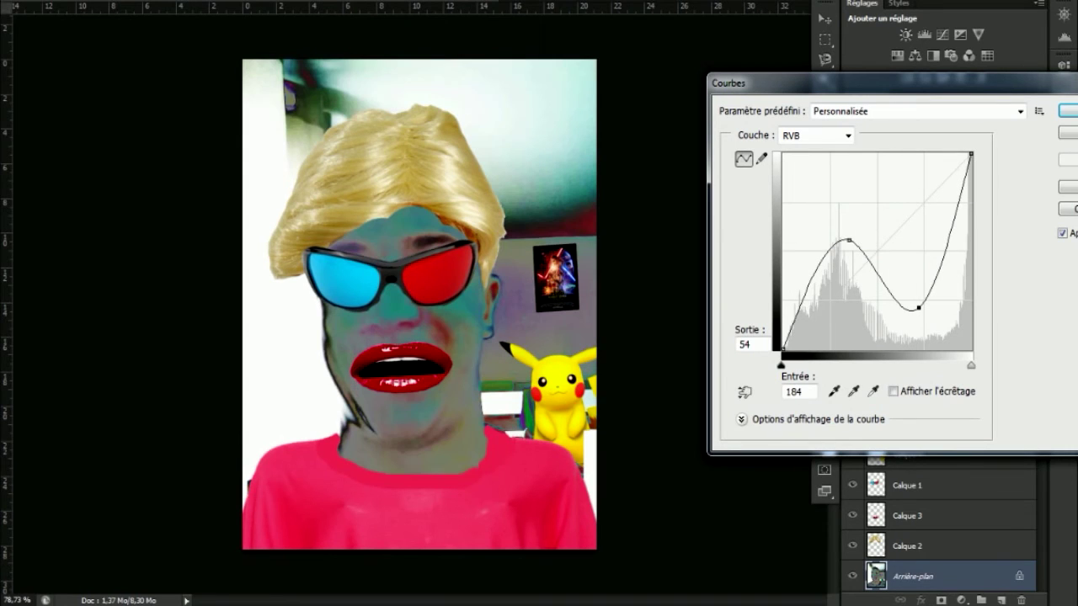
{"action": "left_click_drag", "start_coordinate": [849, 240], "coordinate": [758, 245]}
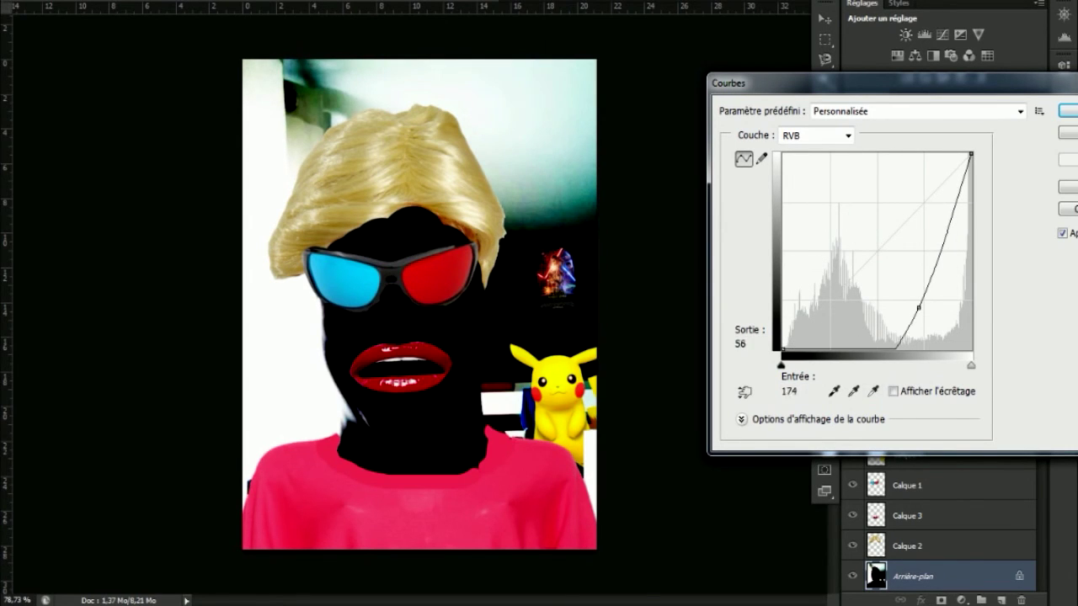
{"action": "left_click_drag", "start_coordinate": [918, 308], "coordinate": [883, 285]}
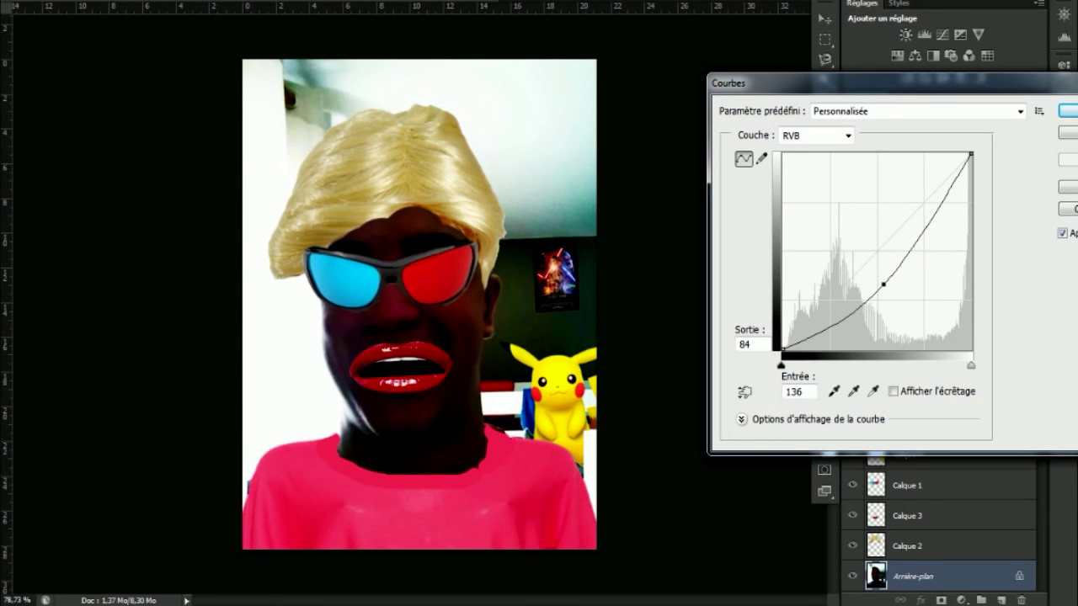
{"action": "key", "text": "Return"}
{"action": "key", "text": "alt+c"}
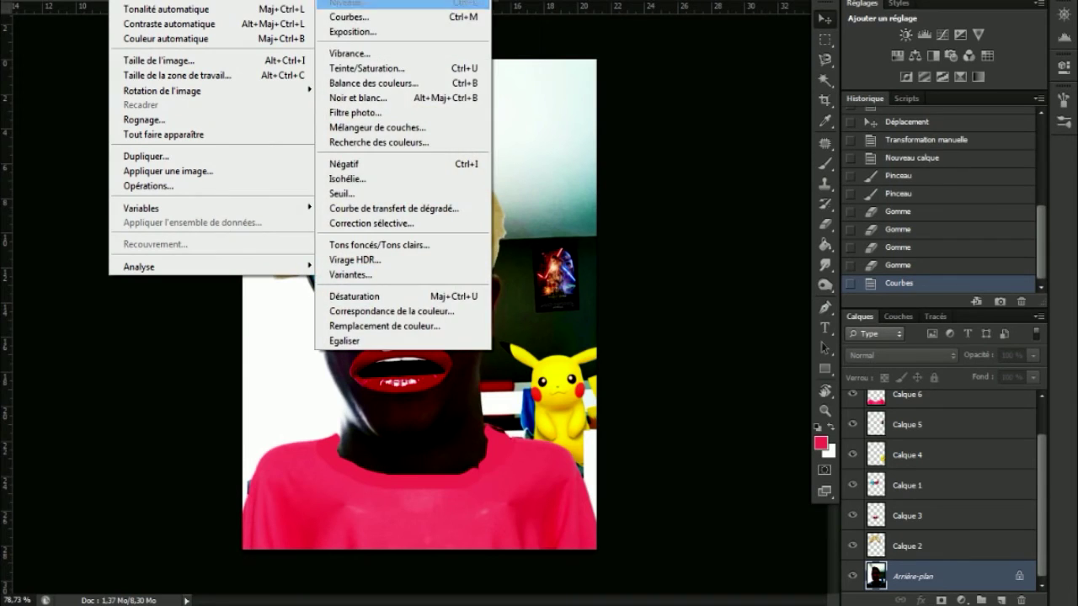
{"action": "key", "text": "Return"}
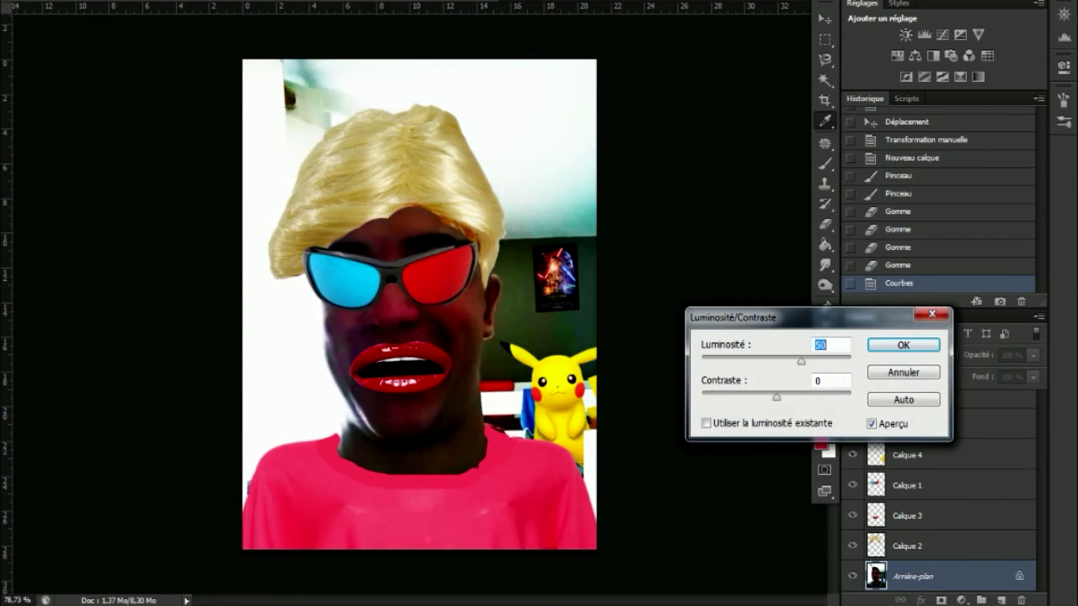
- Apply Brightness/Contrast with brightness 59 and contrast 41
{"action": "left_click_drag", "start_coordinate": [798, 360], "coordinate": [805, 360]}
{"action": "left_click_drag", "start_coordinate": [775, 396], "coordinate": [806, 397]}
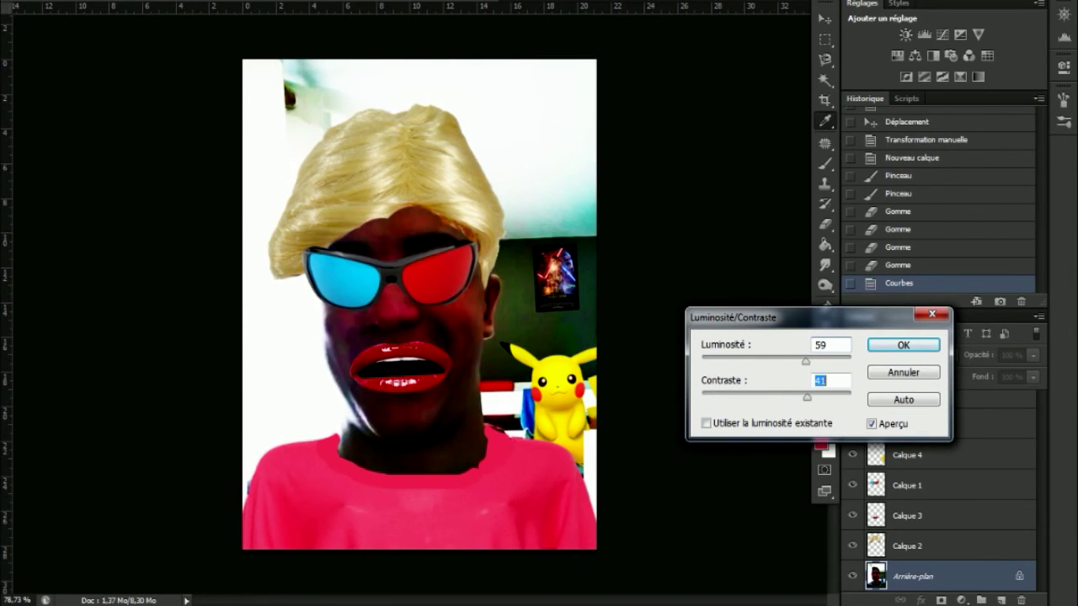
{"action": "key", "text": "Return"}
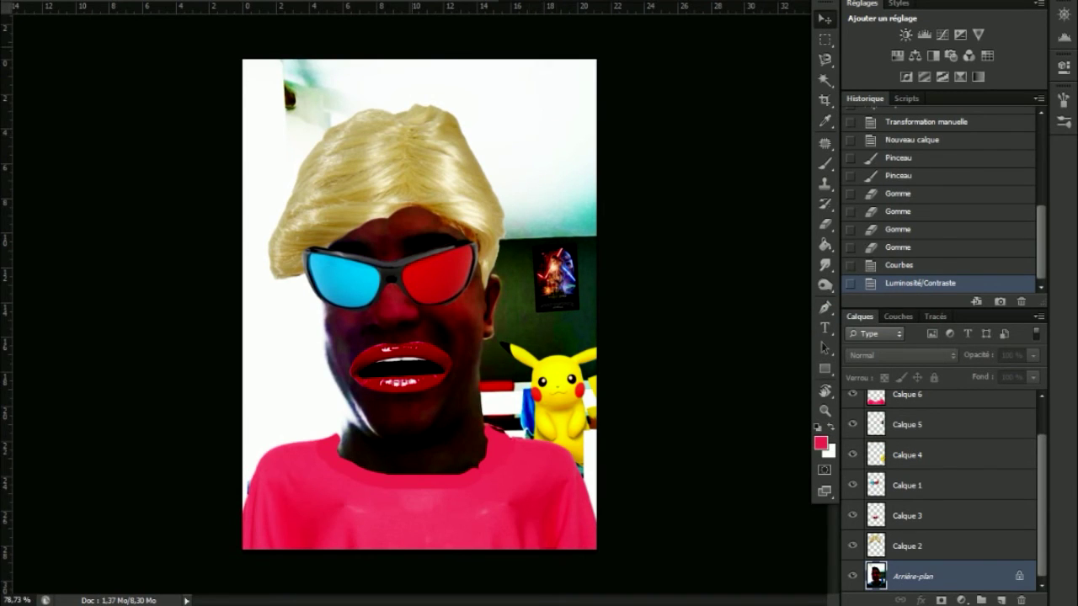
- Apply Vibrance with vibrance +43 and saturation -9
{"action": "key", "text": "alt+i"}
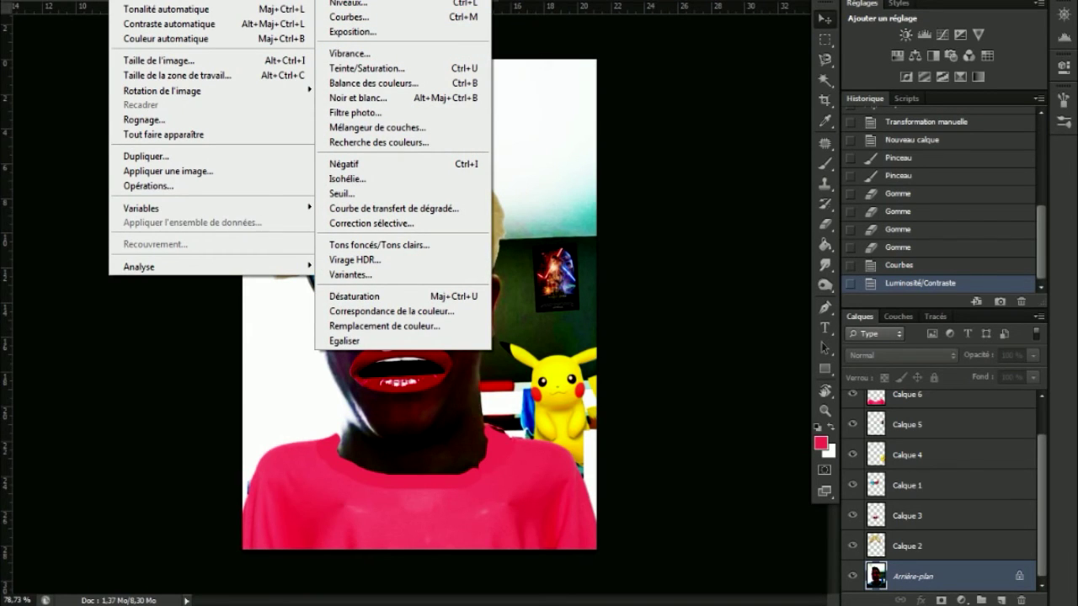
{"action": "key", "text": "Down"}
{"action": "key", "text": "Down"}
{"action": "key", "text": "Return"}
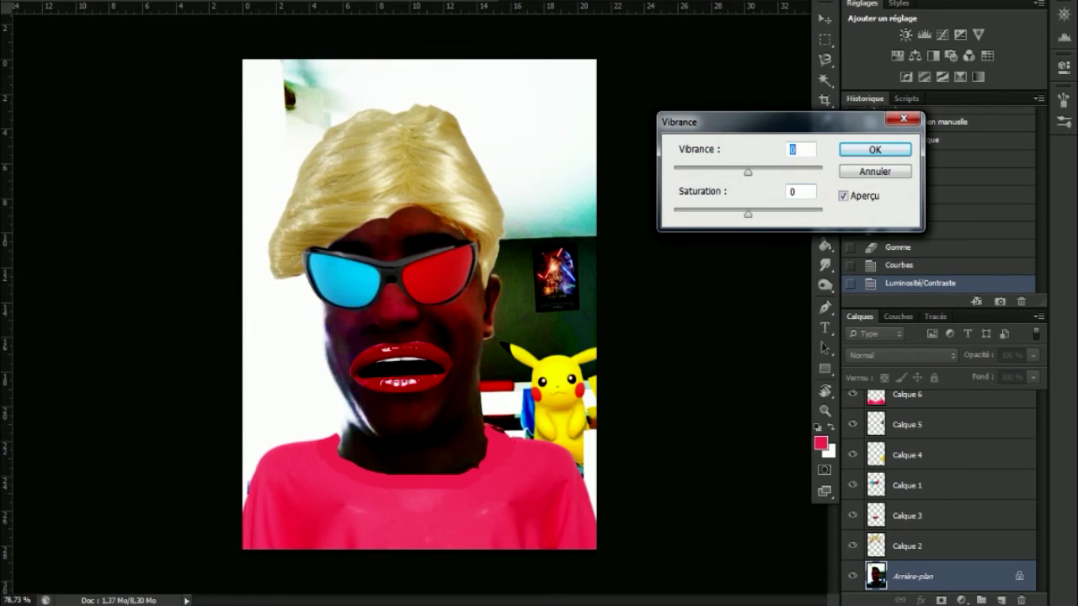
{"action": "left_click_drag", "start_coordinate": [771, 172], "coordinate": [814, 172]}
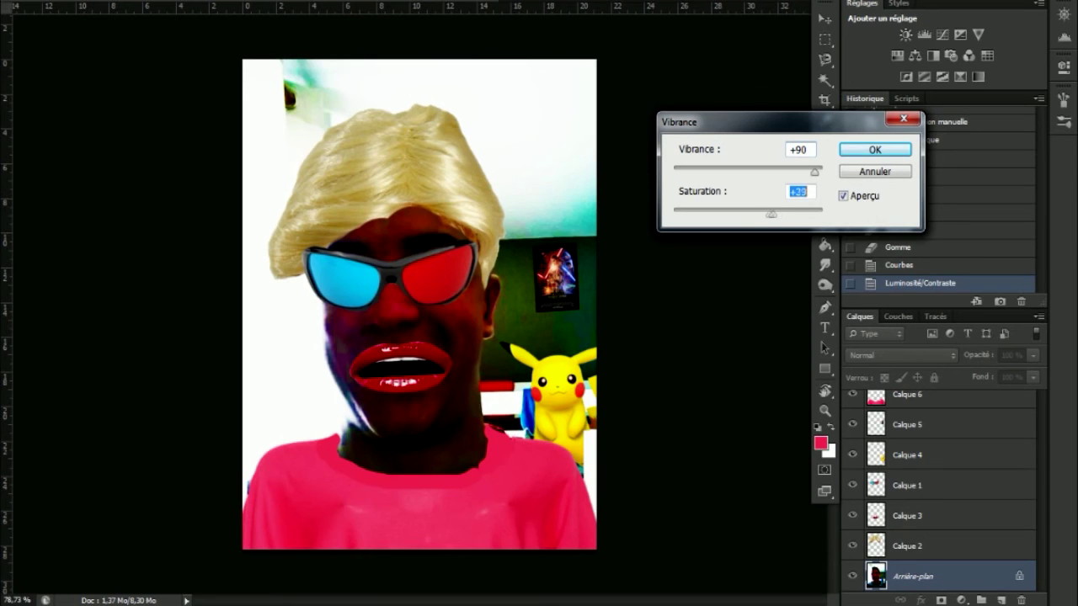
{"action": "left_click_drag", "start_coordinate": [776, 214], "coordinate": [741, 214]}
{"action": "left_click_drag", "start_coordinate": [814, 172], "coordinate": [781, 172]}
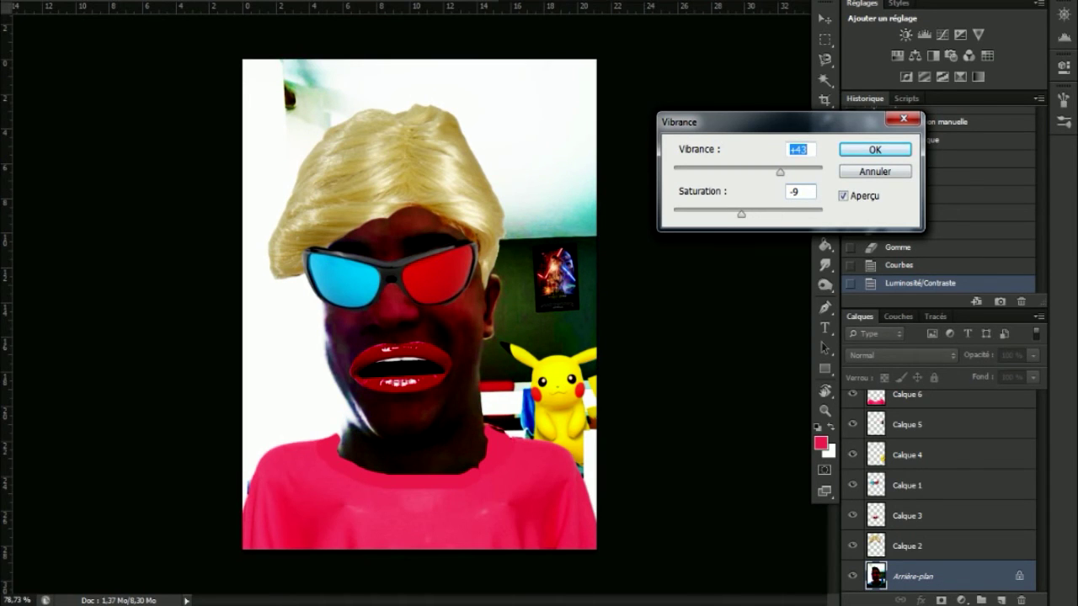
{"action": "key", "text": "Return"}
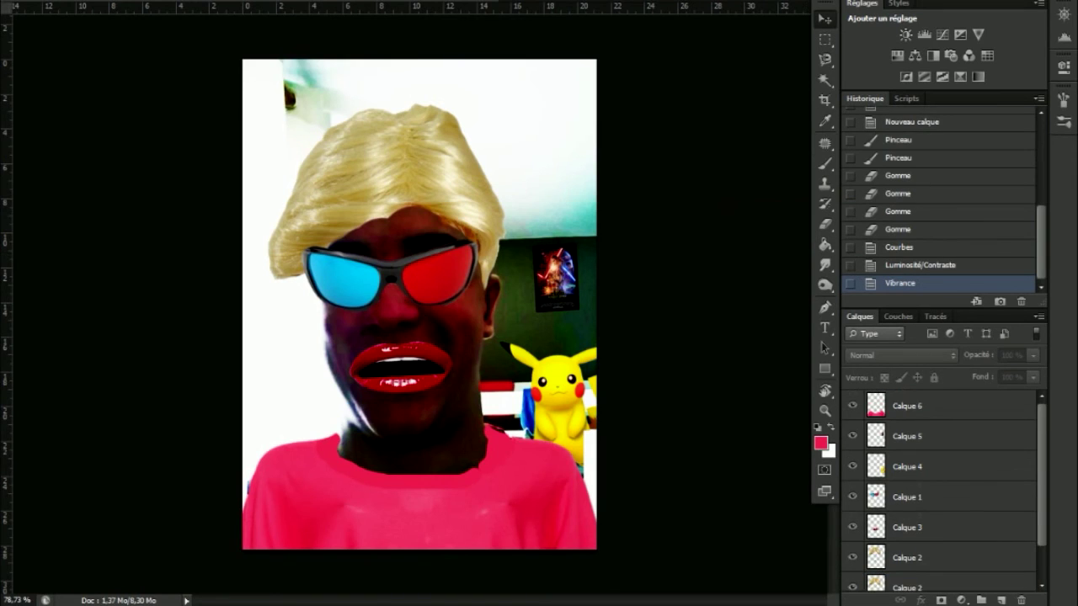
{"action": "key", "text": "alt+bracketright"}
{"action": "key", "text": "alt+bracketright"}
{"action": "key", "text": "alt+bracketright"}
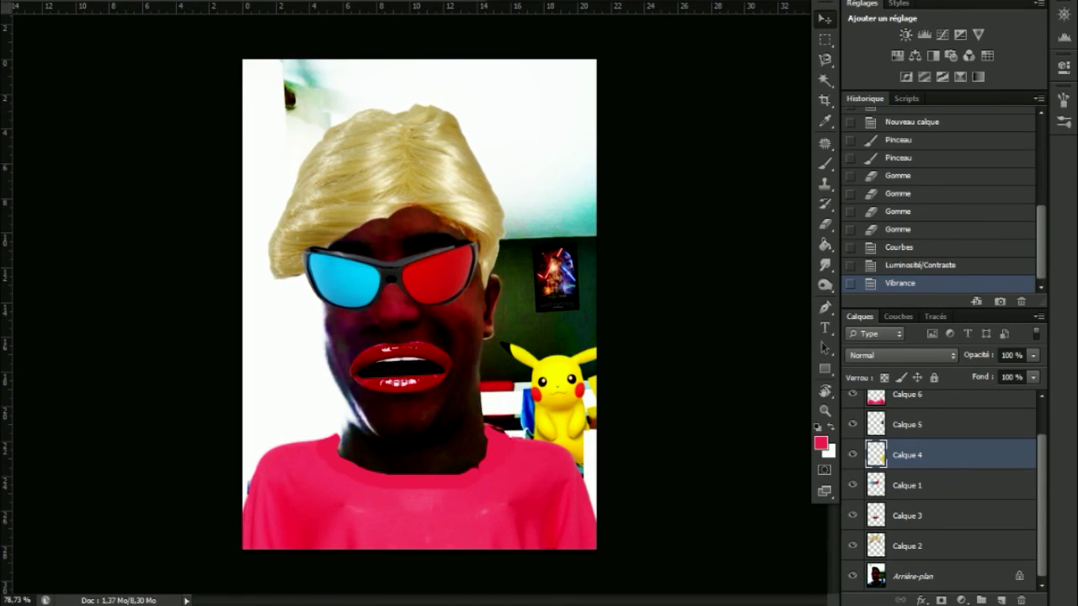
- Nudge Pikachu slightly and erase stray pink pixels beside it on the pink top layer
{"action": "left_click_drag", "start_coordinate": [589, 379], "coordinate": [586, 389]}
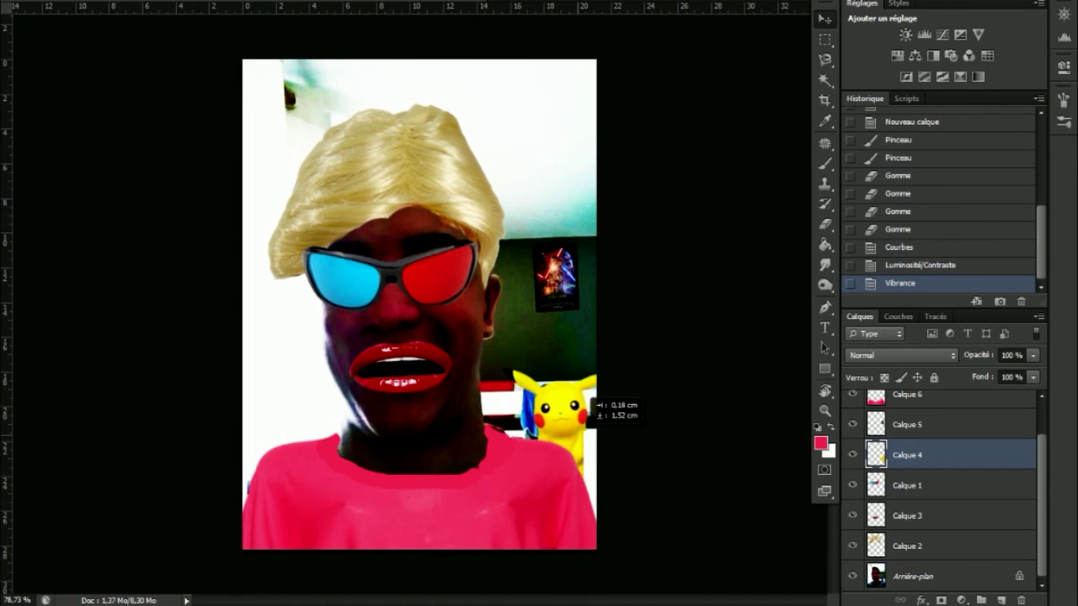
{"action": "key", "text": "alt+bracketleft"}
{"action": "key", "text": "alt+bracketleft"}
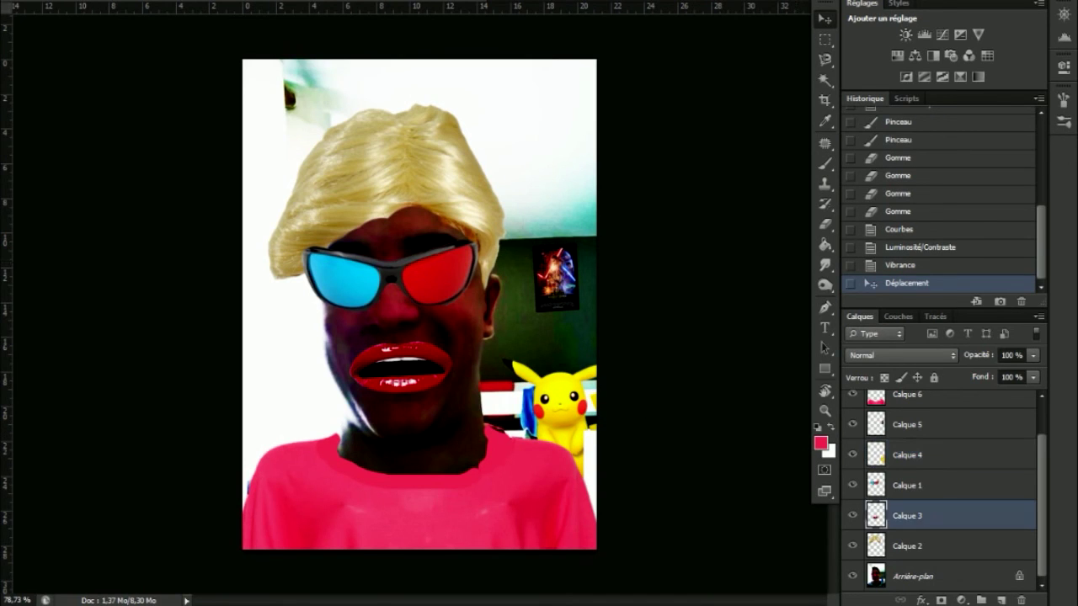
{"action": "key", "text": "alt+bracketright"}
{"action": "key", "text": "alt+bracketright"}
{"action": "key", "text": "alt+bracketright"}
{"action": "key", "text": "alt+bracketright"}
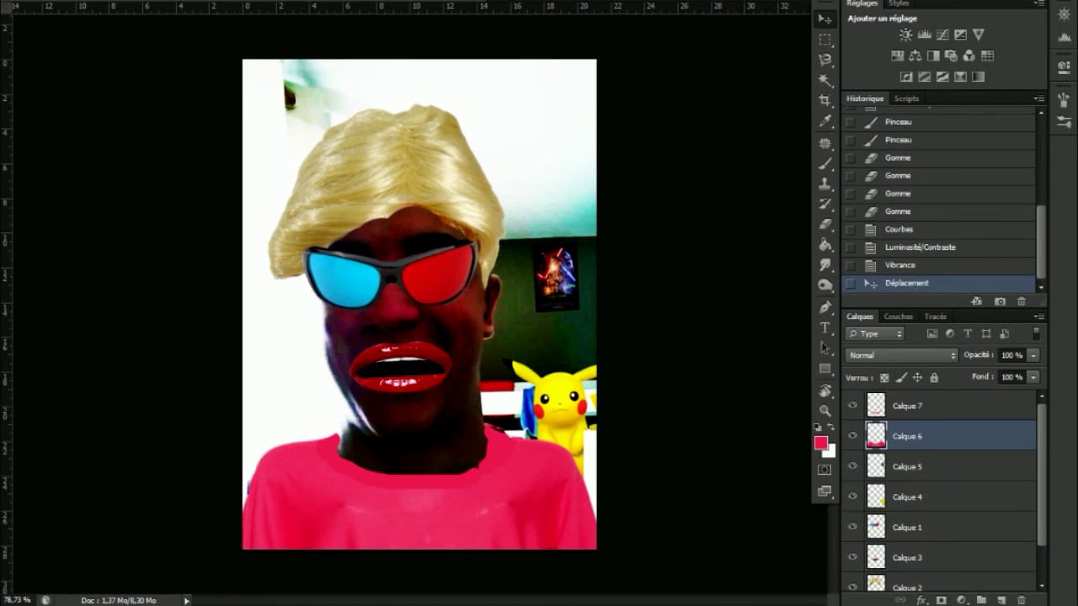
{"action": "key", "text": "e"}
{"action": "left_click_drag", "start_coordinate": [615, 433], "coordinate": [624, 501]}
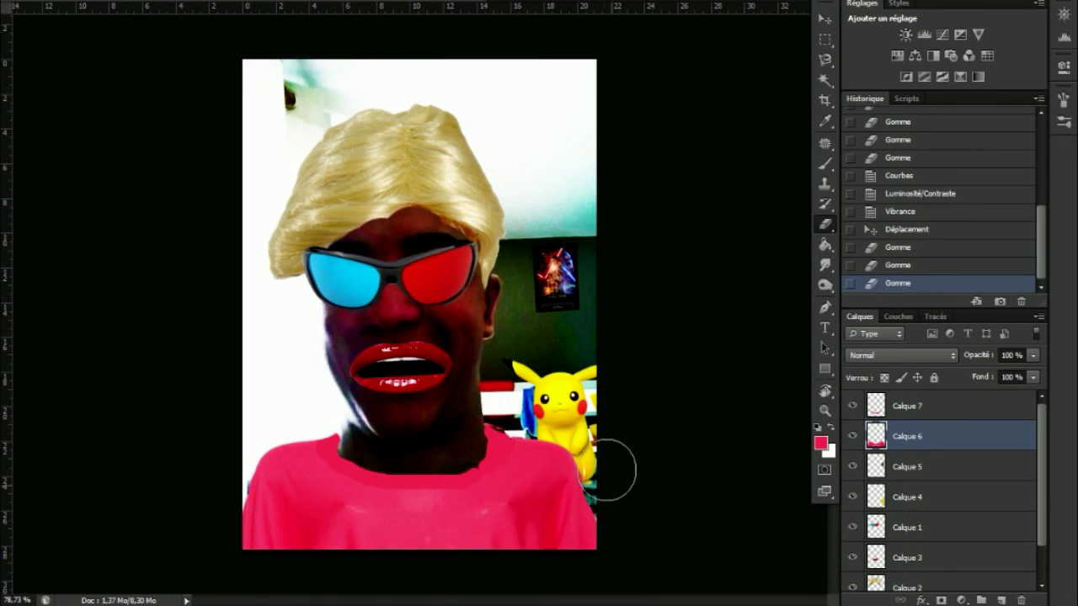
{"action": "left_click_drag", "start_coordinate": [625, 512], "coordinate": [600, 459]}
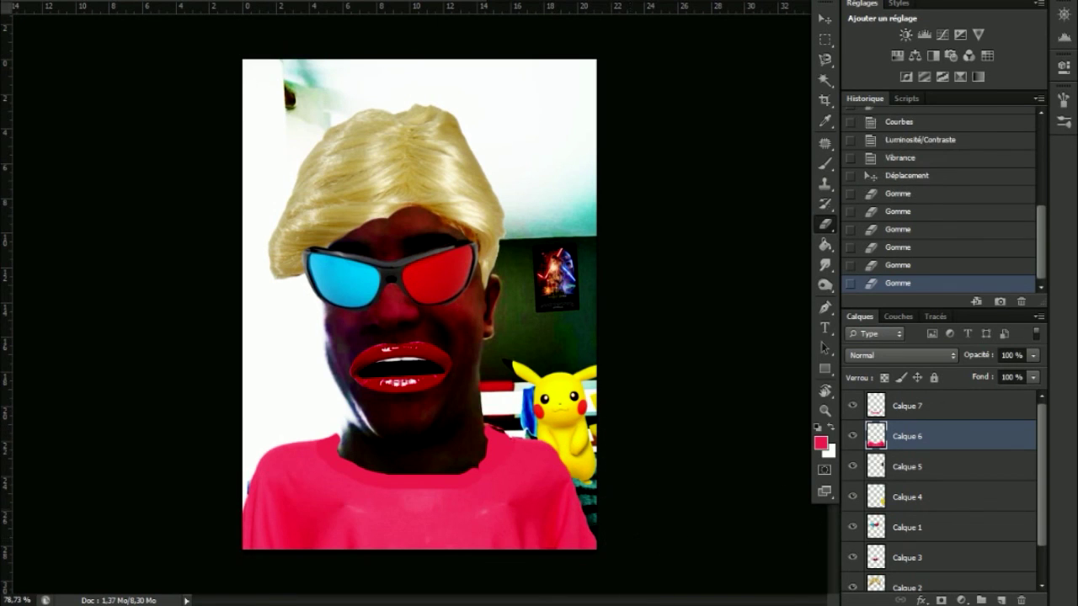
- Enlarge Pikachu on Calque 4 and set it lower in the bottom-right corner
{"action": "scroll", "coordinate": [926, 505], "scroll_direction": "down", "scroll_amount": 1}
{"action": "left_click", "coordinate": [906, 546]}
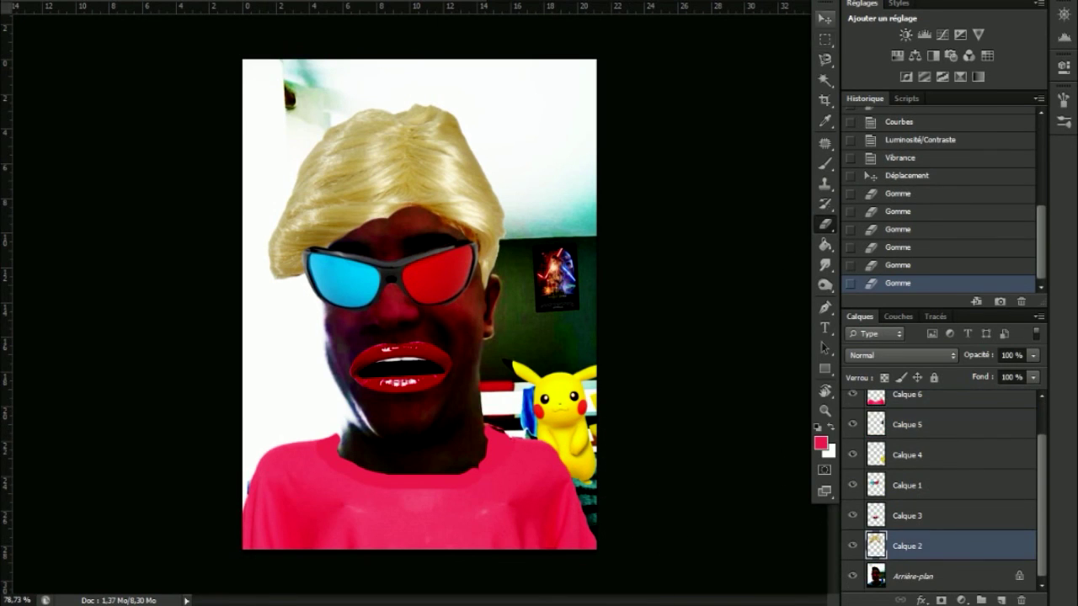
{"action": "key", "text": "v"}
{"action": "scroll", "coordinate": [950, 510], "scroll_direction": "up", "scroll_amount": 1}
{"action": "left_click", "coordinate": [907, 558]}
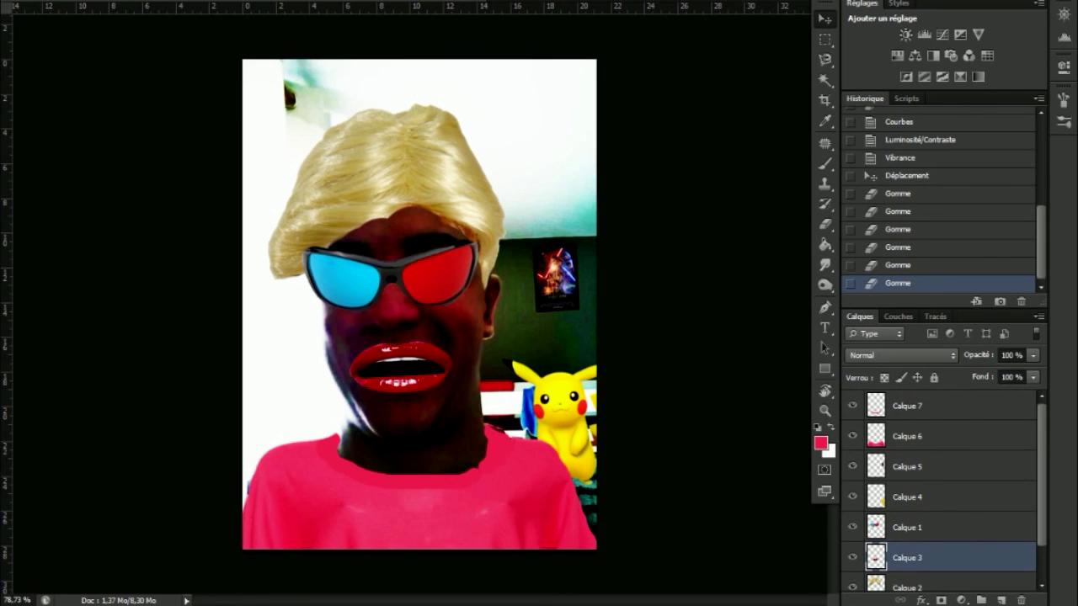
{"action": "left_click", "coordinate": [906, 497]}
{"action": "mouse_move", "coordinate": [610, 391]}
{"action": "left_mouse_down"}
{"action": "mouse_move", "coordinate": [631, 450]}
{"action": "mouse_move", "coordinate": [571, 389]}
{"action": "mouse_move", "coordinate": [581, 406]}
{"action": "left_mouse_up"}
{"action": "key", "text": "Return"}
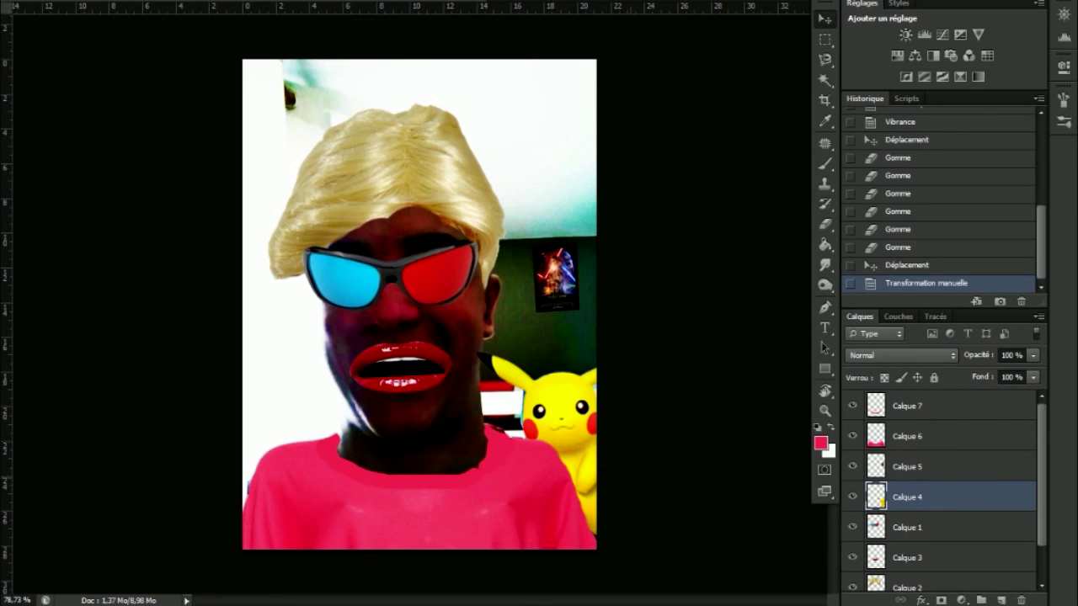
{"action": "key", "text": "Down"}
{"action": "key", "text": "Down"}
{"action": "key", "text": "Down"}
{"action": "key", "text": "Down"}
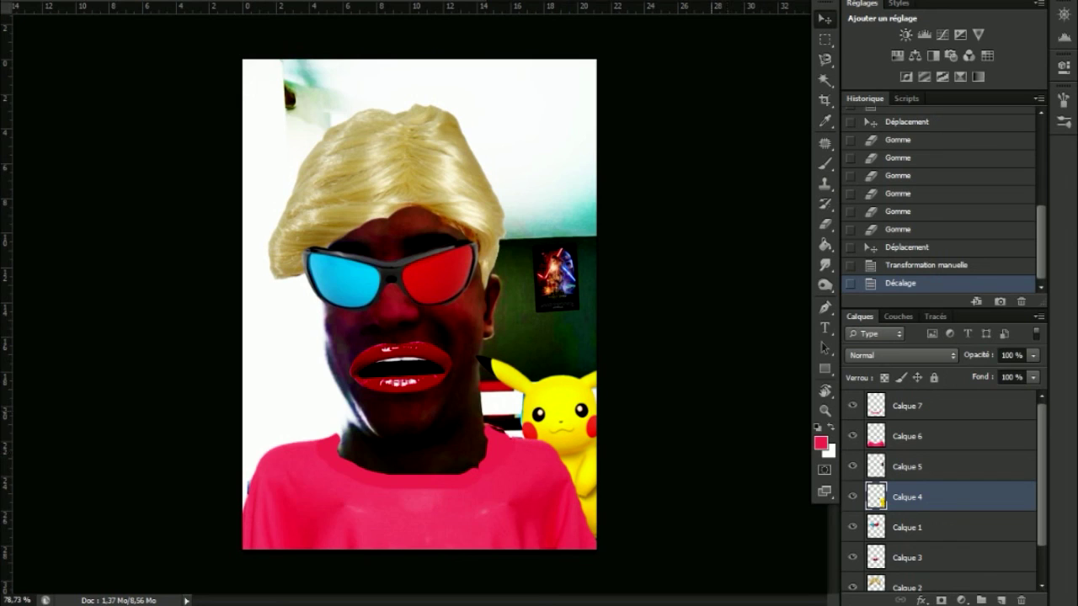
{"action": "scroll", "coordinate": [938, 488], "scroll_direction": "down", "scroll_amount": 2}
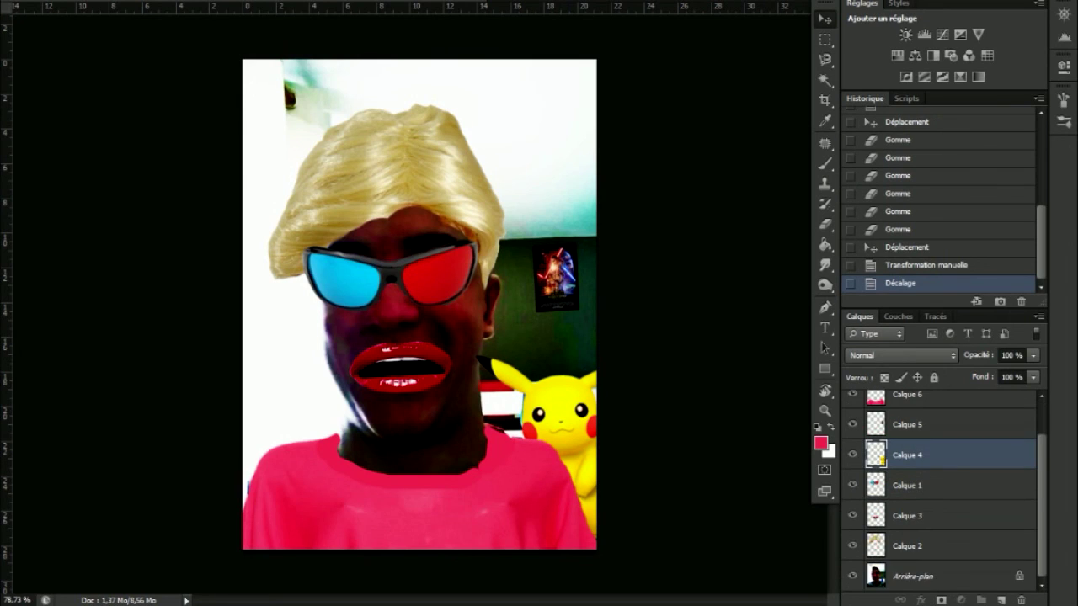
- Brush white over the plant on the background's top-left wall, sampling the wall colour
{"action": "left_click", "coordinate": [913, 576]}
{"action": "left_click", "coordinate": [825, 163]}
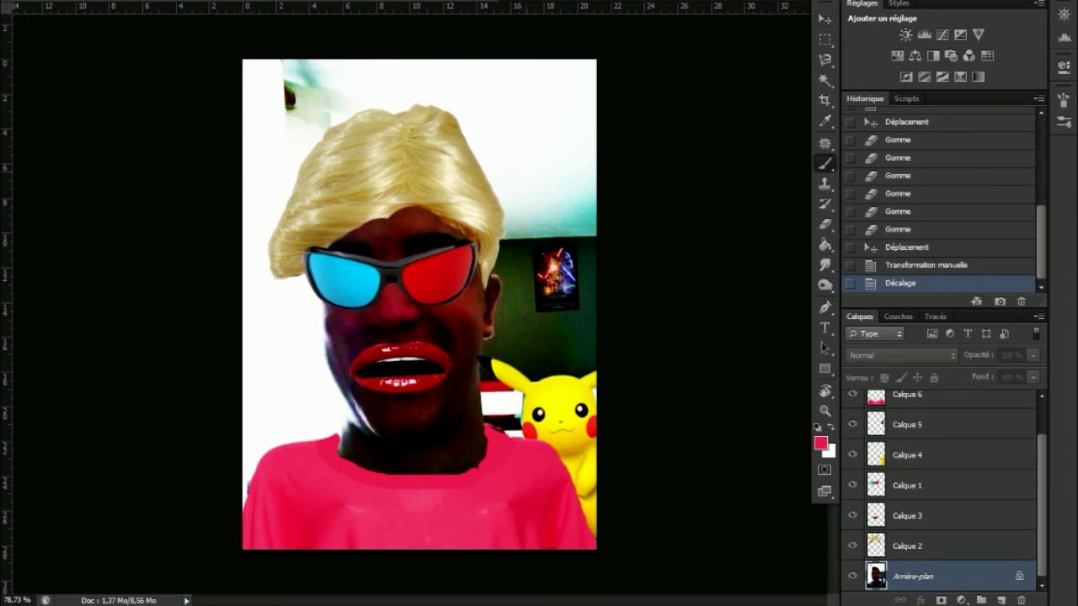
{"action": "key", "text": "x"}
{"action": "left_click_drag", "start_coordinate": [290, 76], "coordinate": [294, 123]}
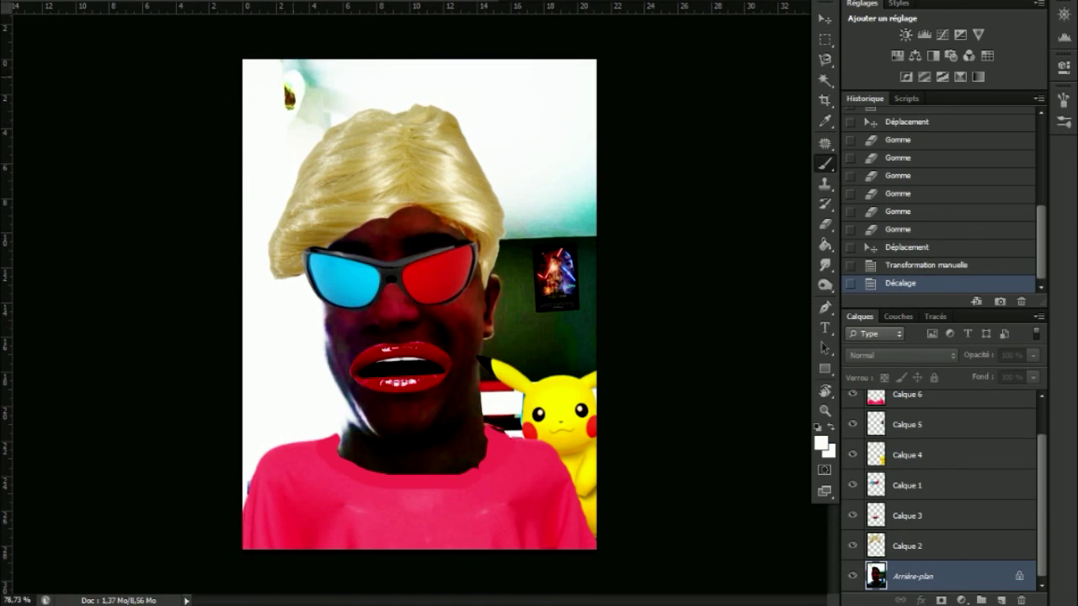
{"action": "left_click", "coordinate": [279, 134], "text": "alt"}
{"action": "left_click", "coordinate": [257, 121], "text": "alt"}
{"action": "left_click", "coordinate": [290, 96]}
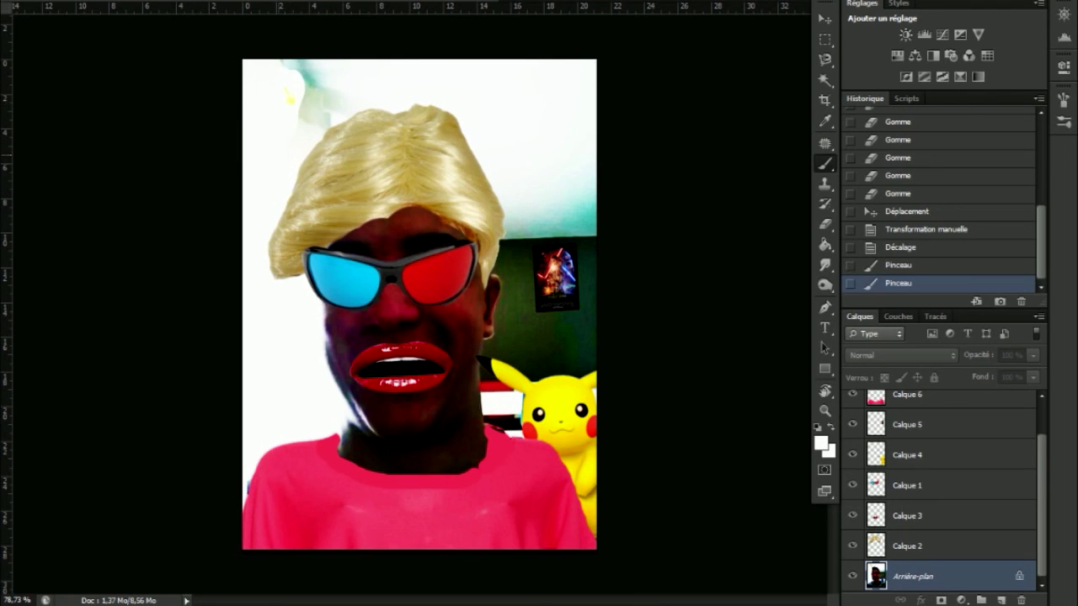